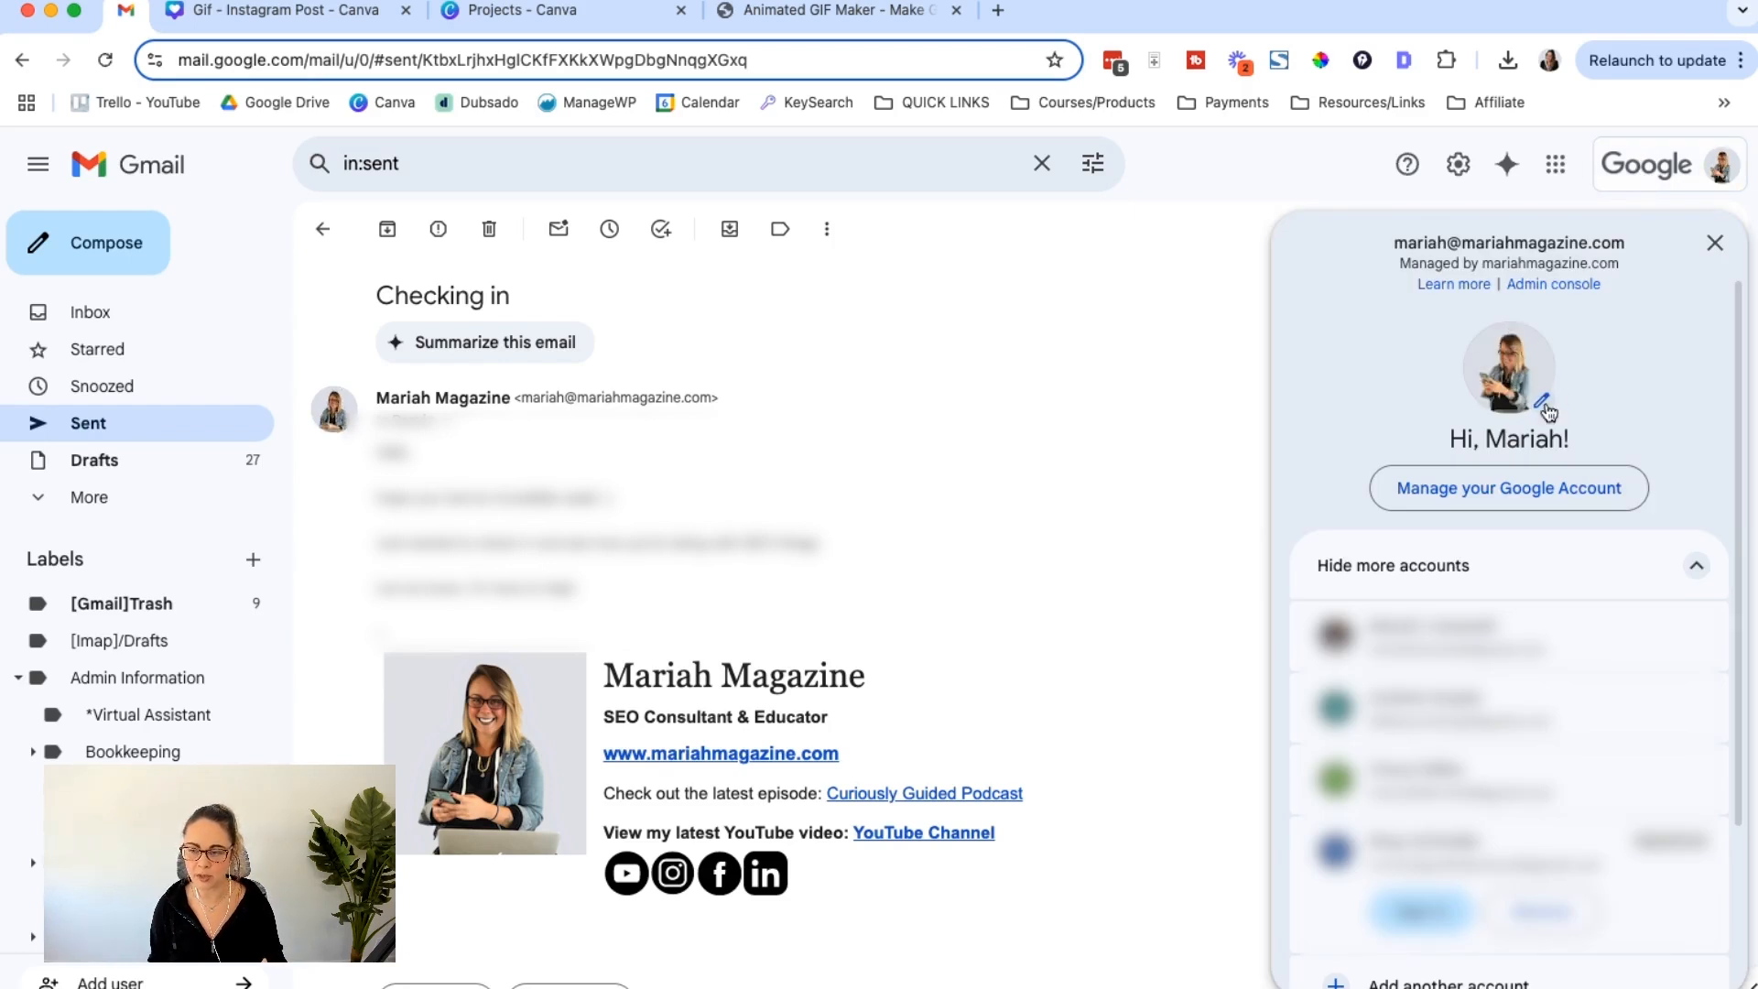
# Step: Close the Gmail account panel and create a blank custom-size Canva design of 1500 × 1500 px
pyautogui.click(1714, 242)
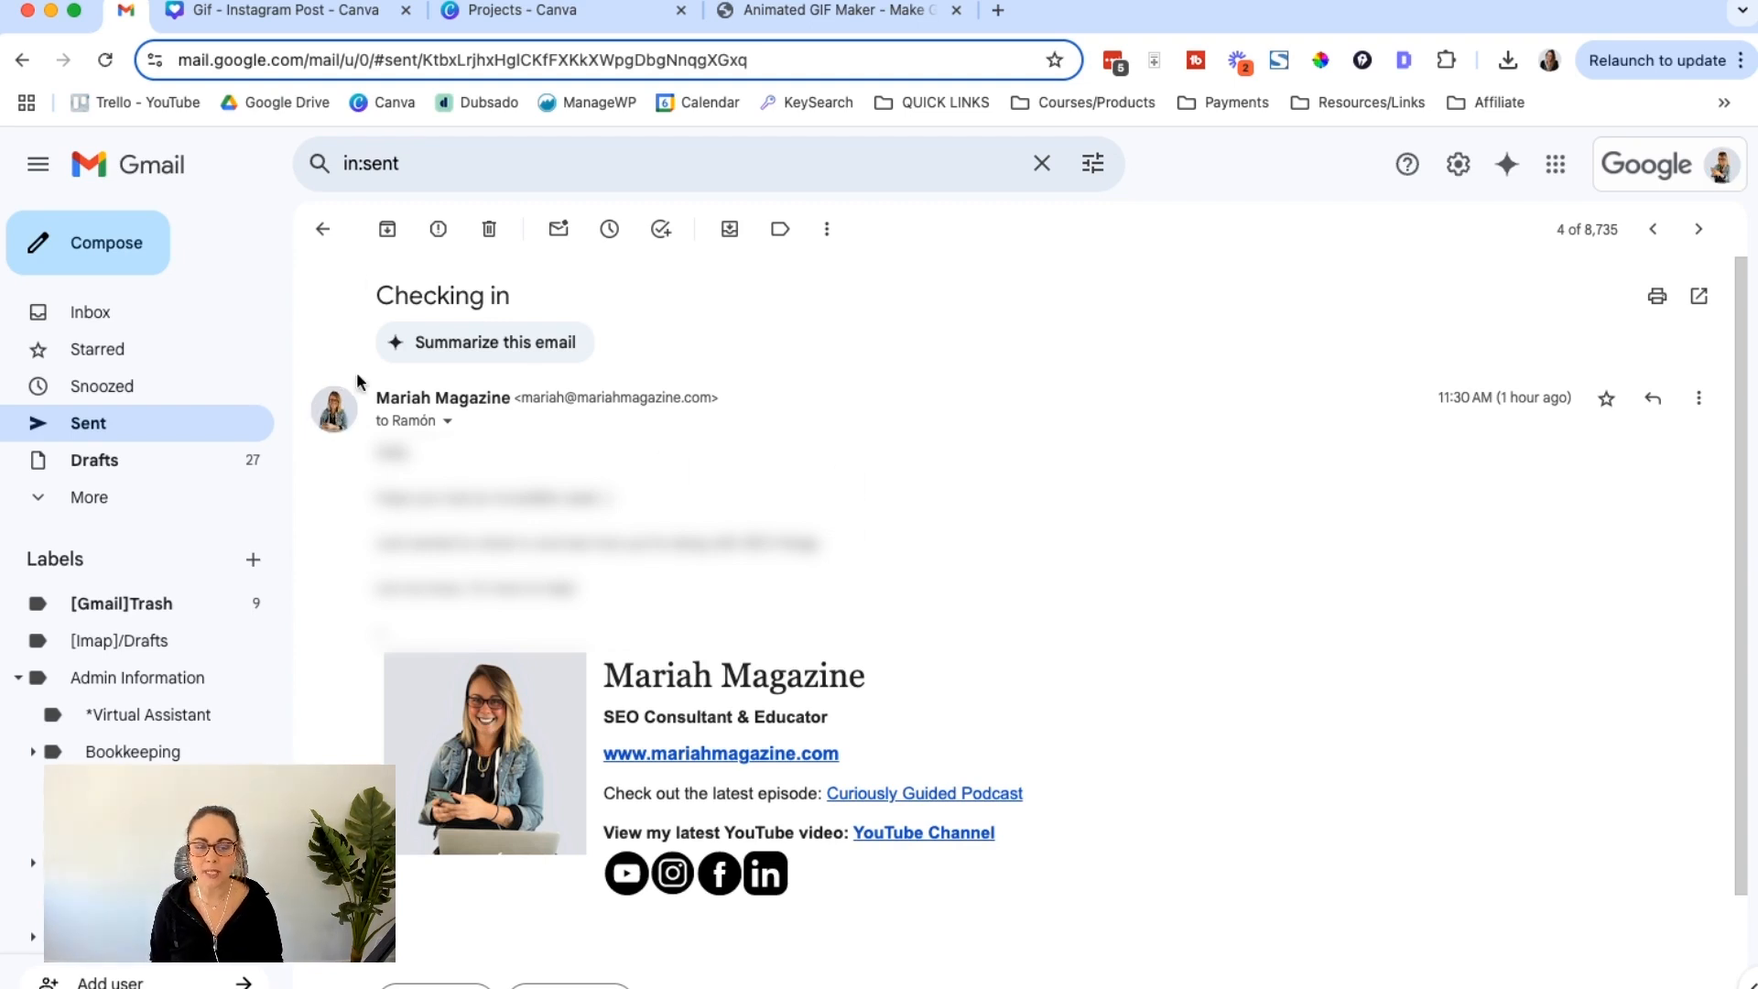
pyautogui.click(544, 17)
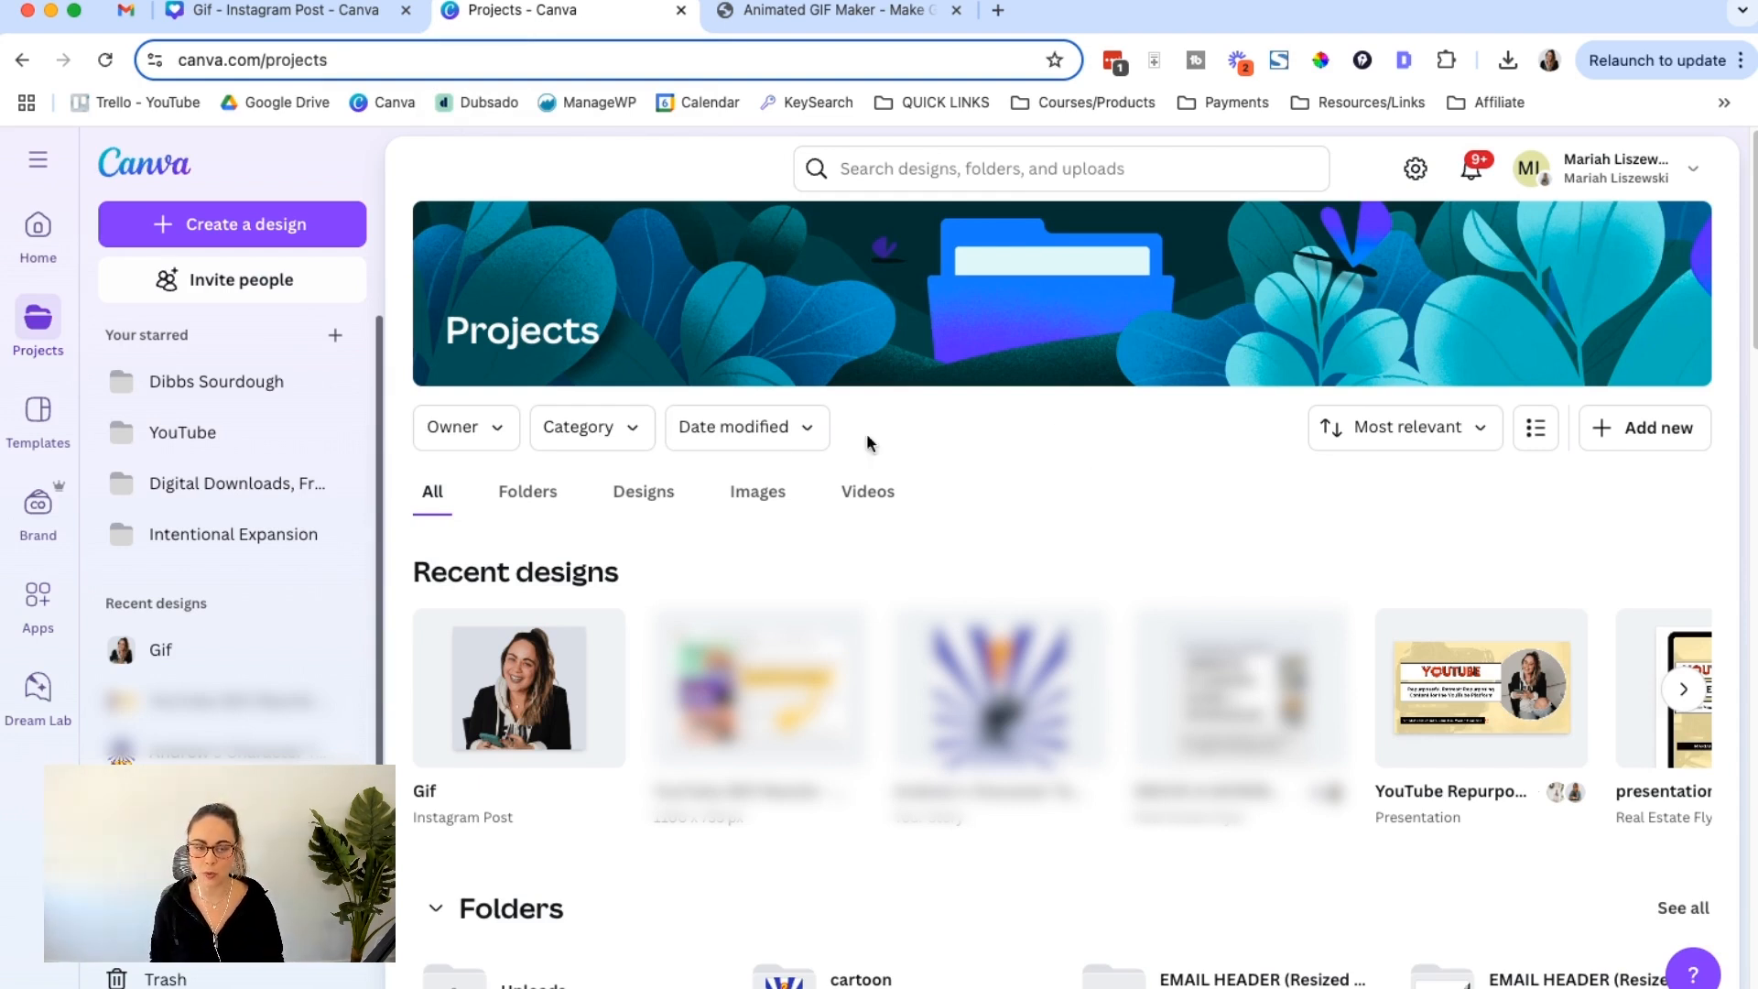
pyautogui.click(222, 227)
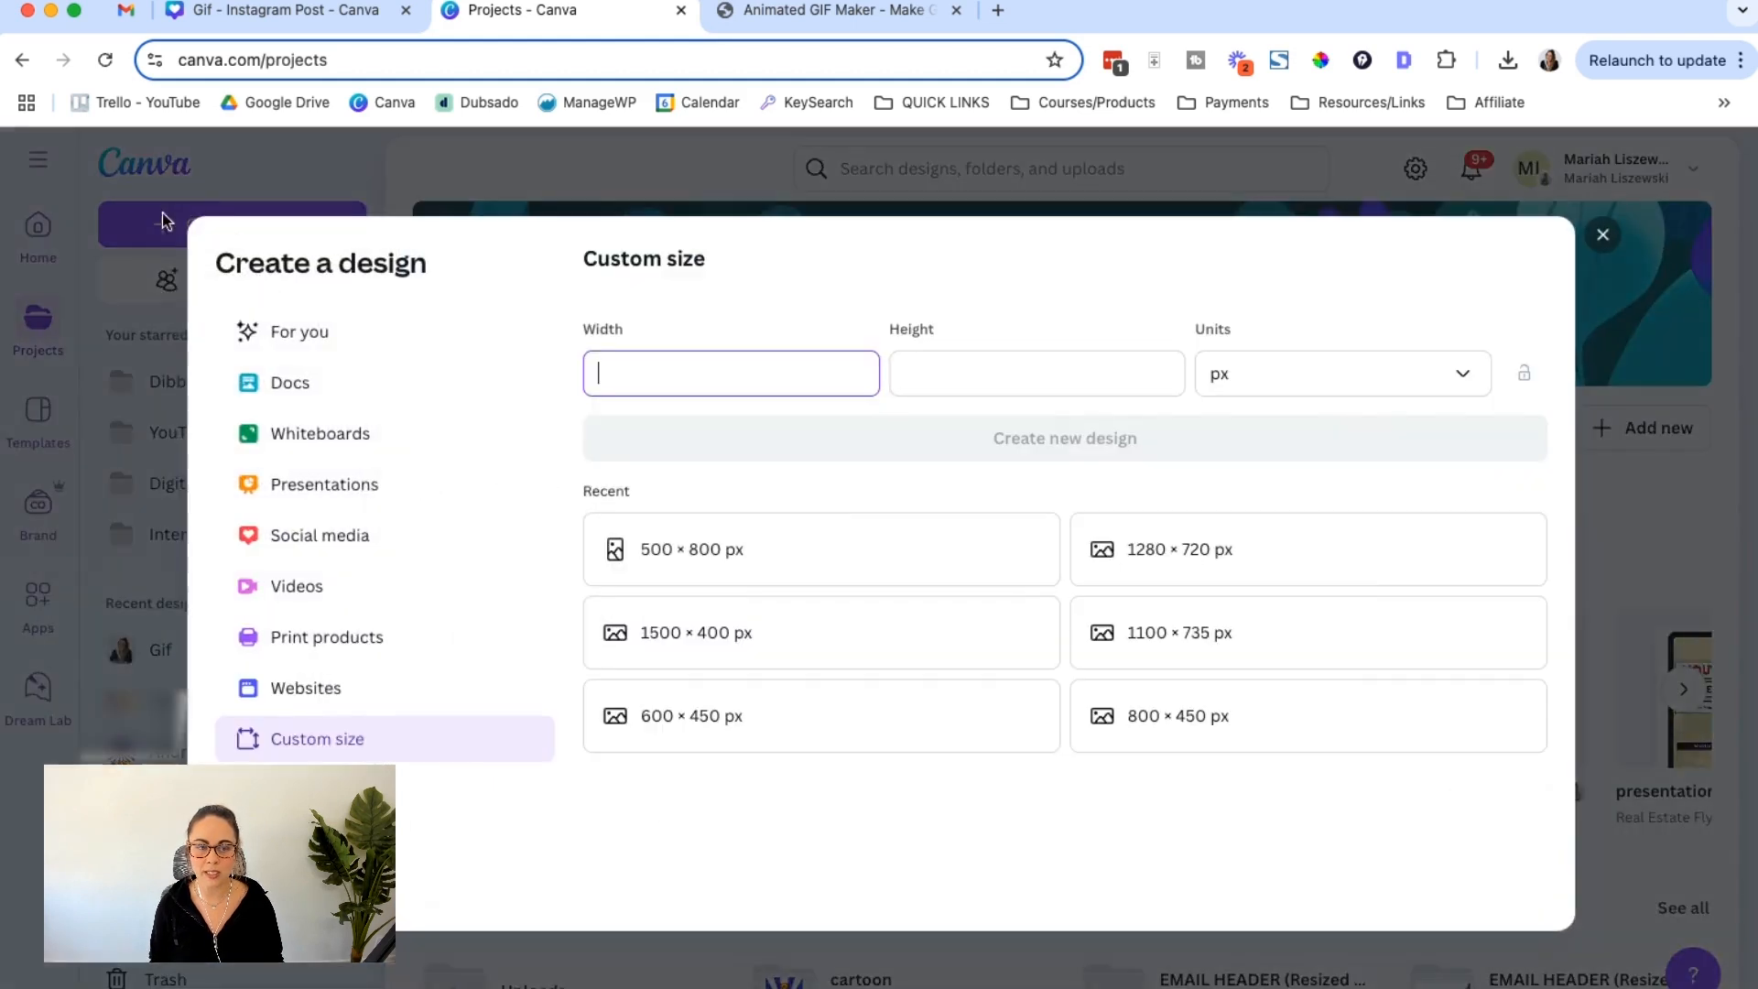
pyautogui.click(338, 749)
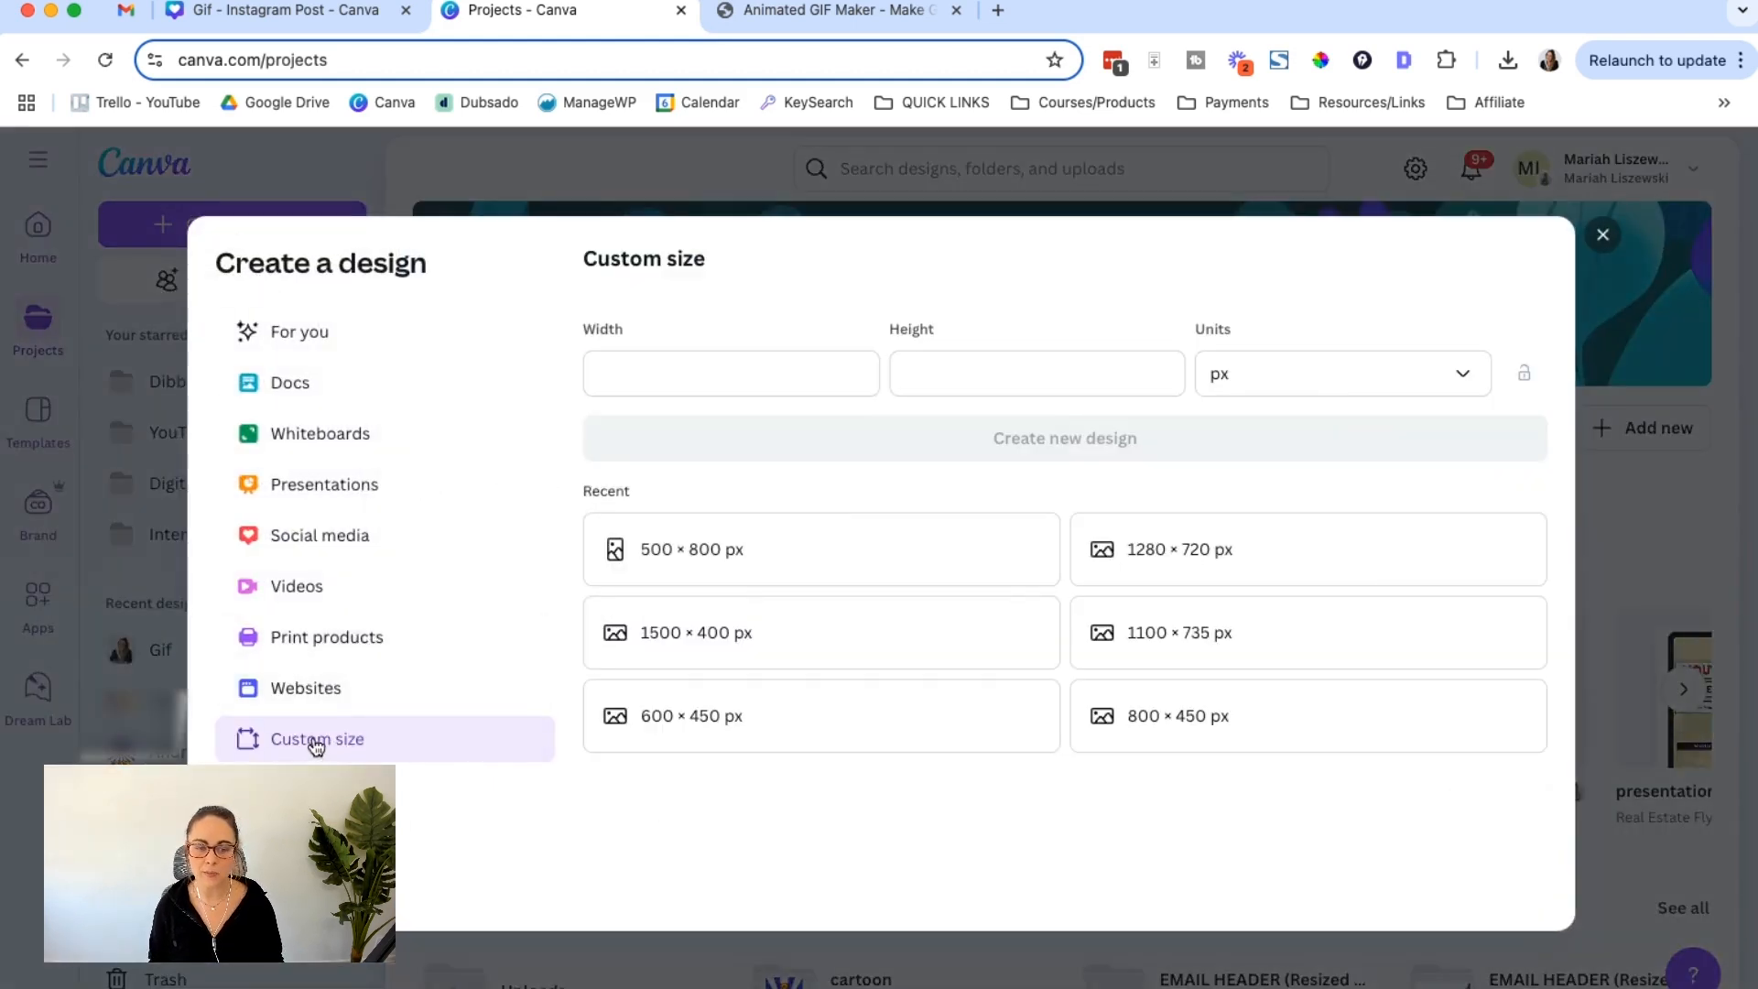
pyautogui.click(723, 381)
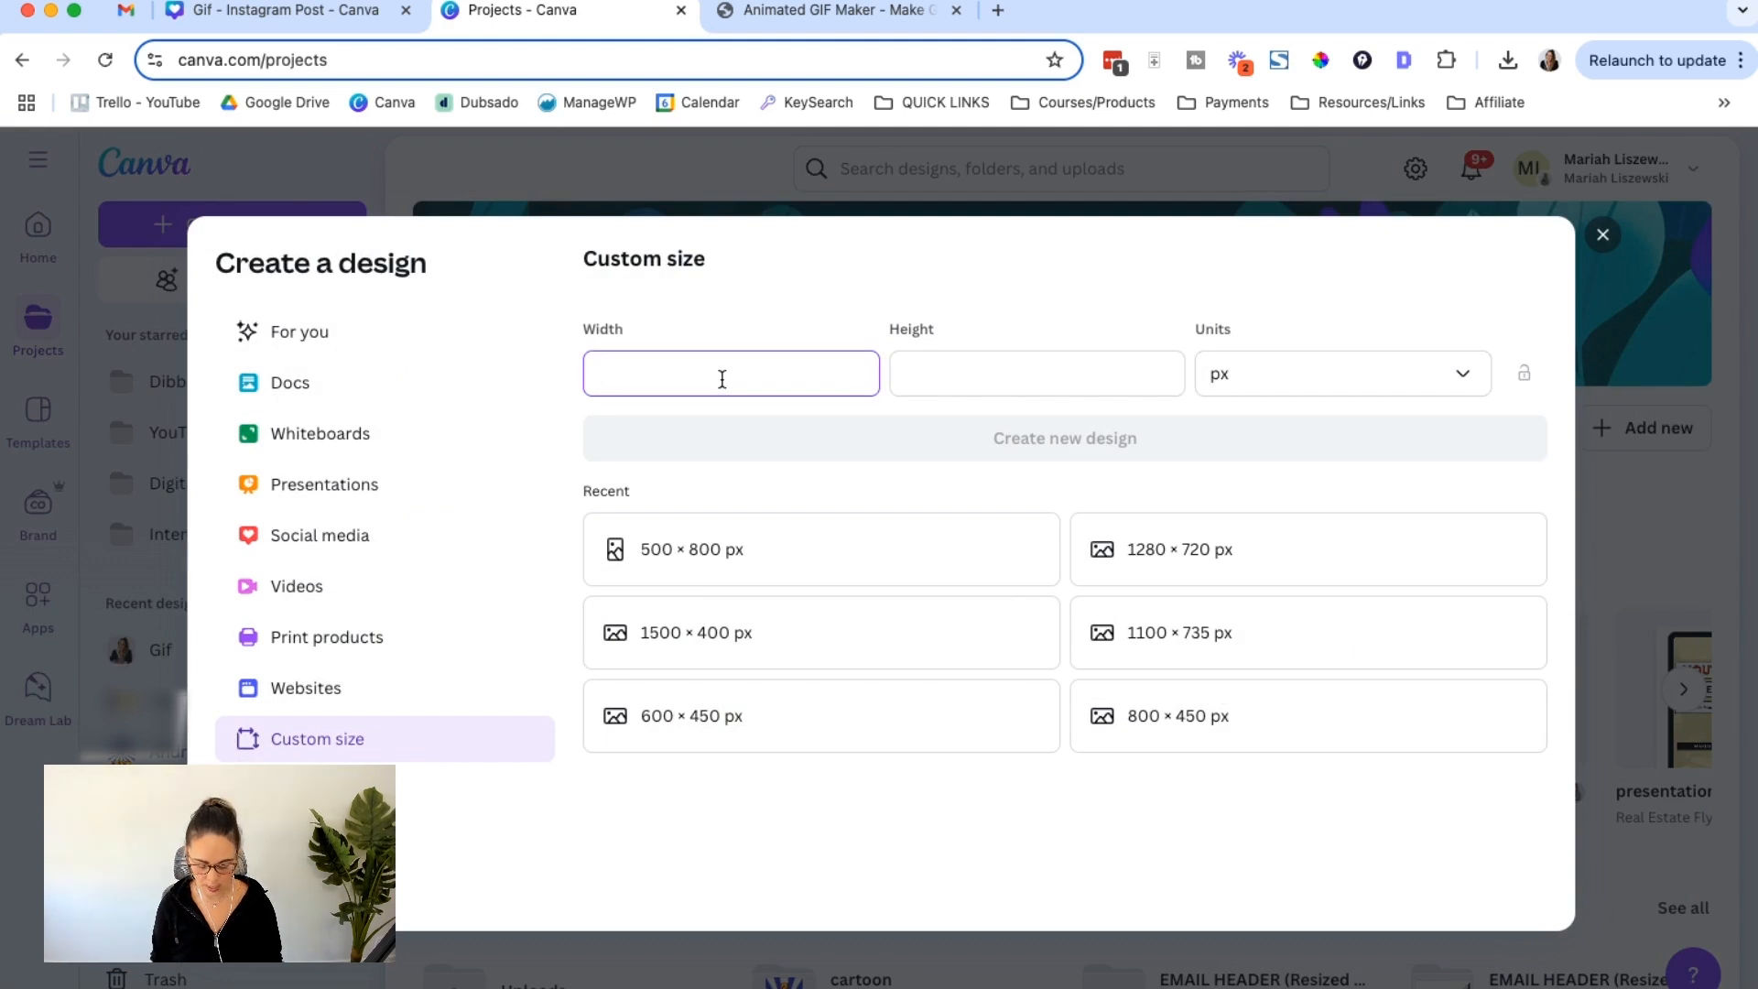
pyautogui.write('1500')
pyautogui.press('Tab')
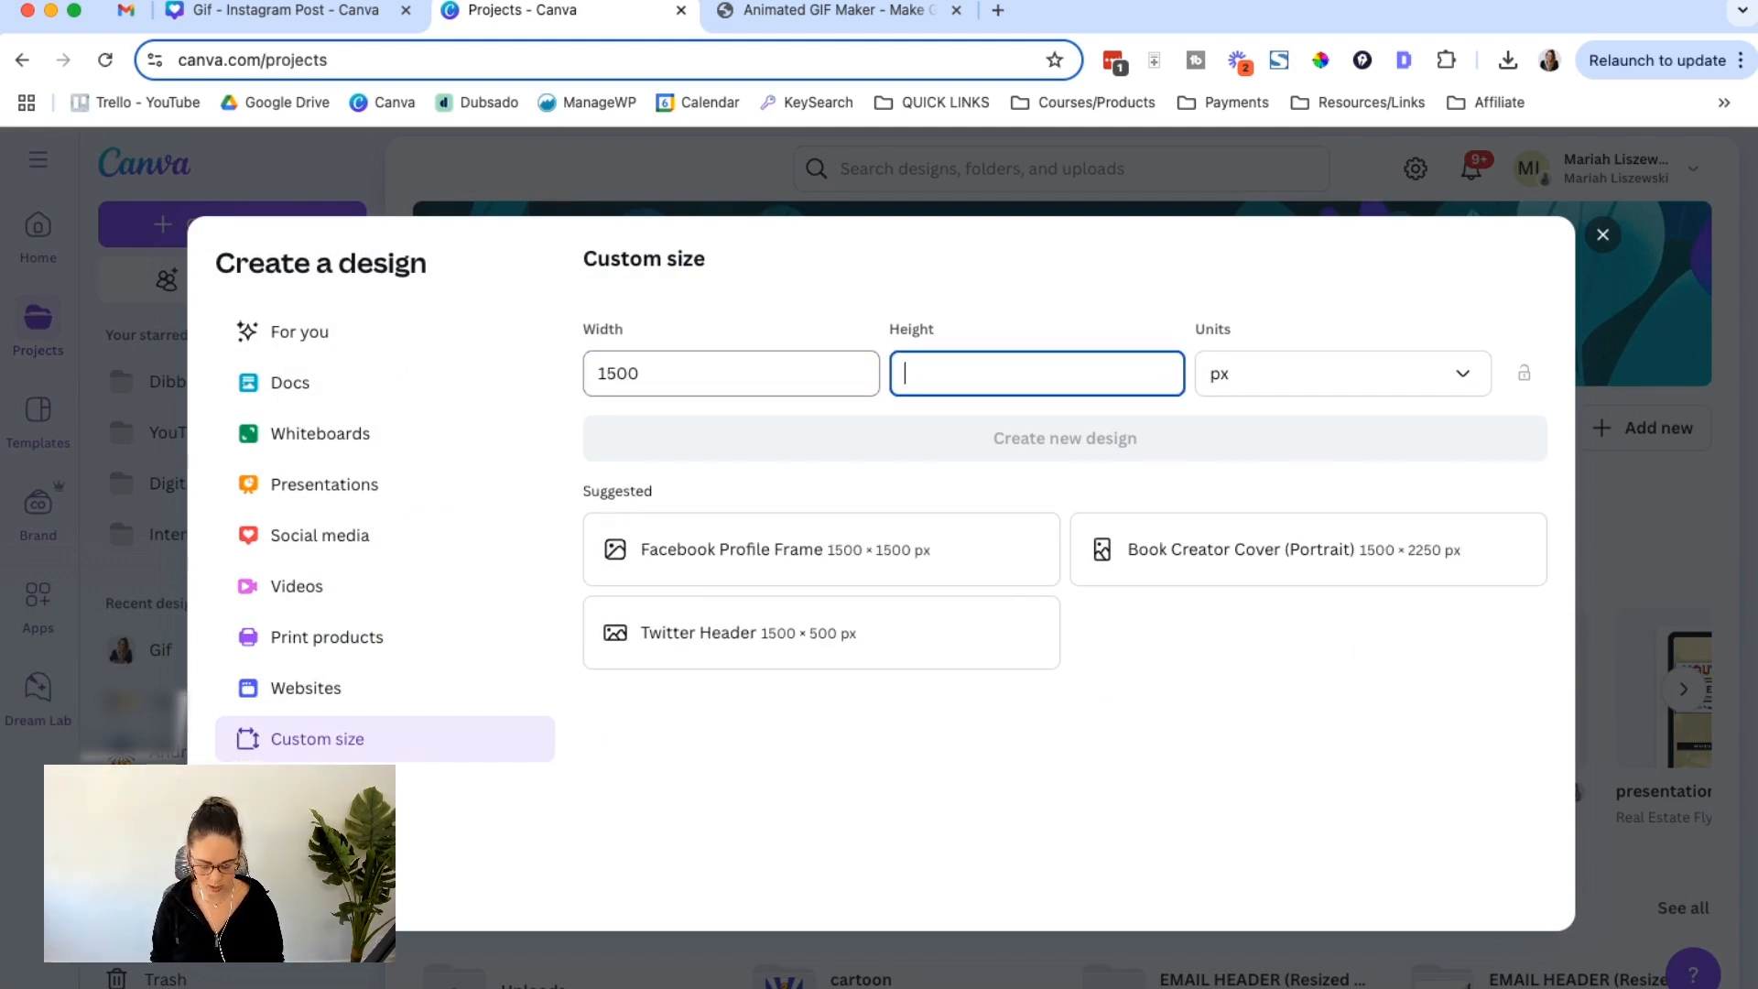
pyautogui.write('1500')
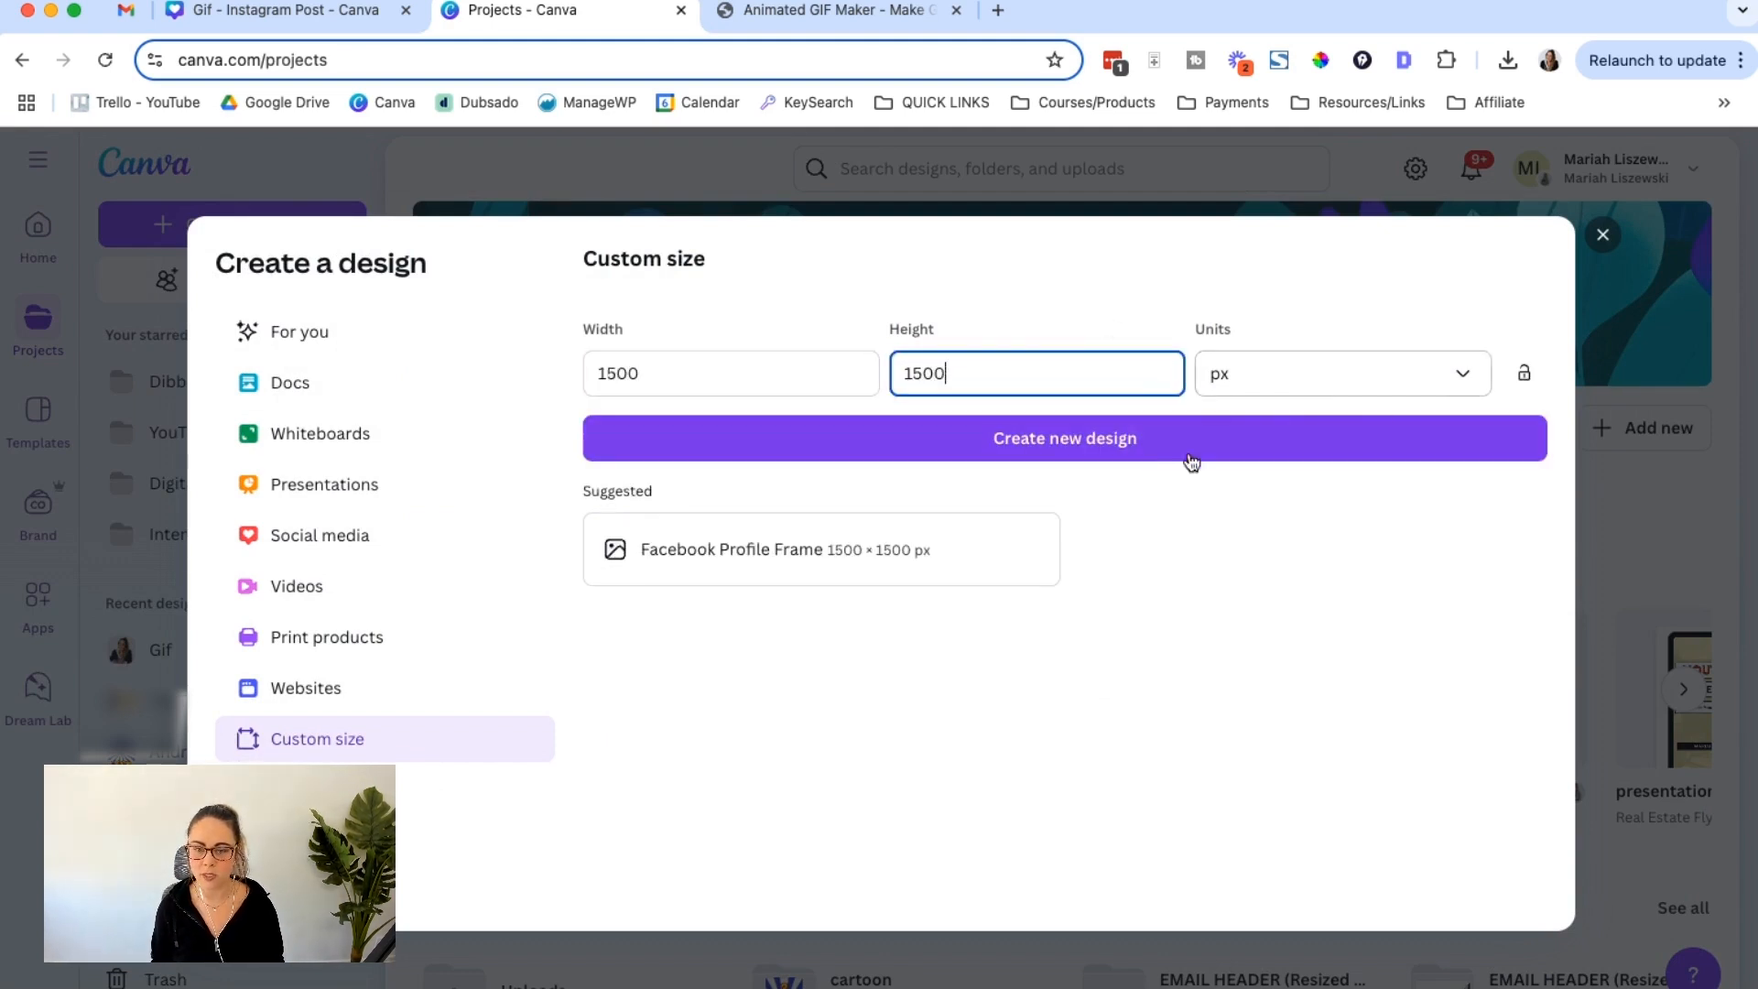
pyautogui.click(1059, 449)
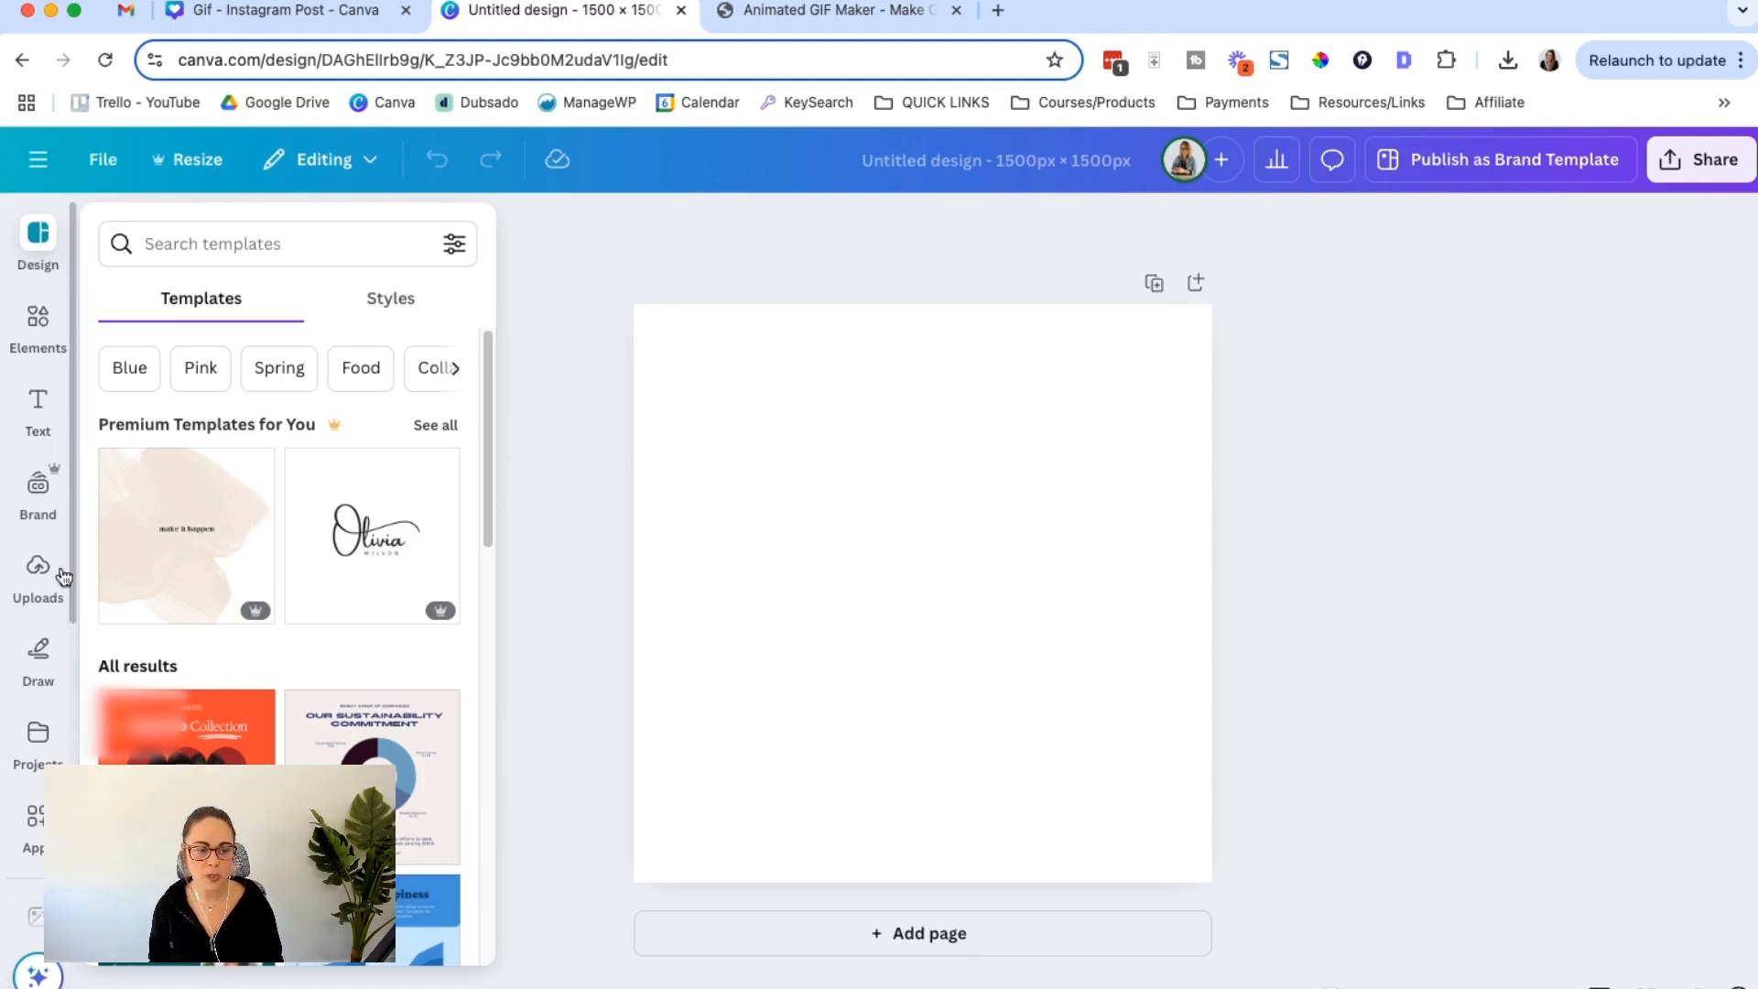
# Step: Add the uploaded photo of the woman smiling down at her phone, enlarging and positioning it to fill the page
pyautogui.click(42, 581)
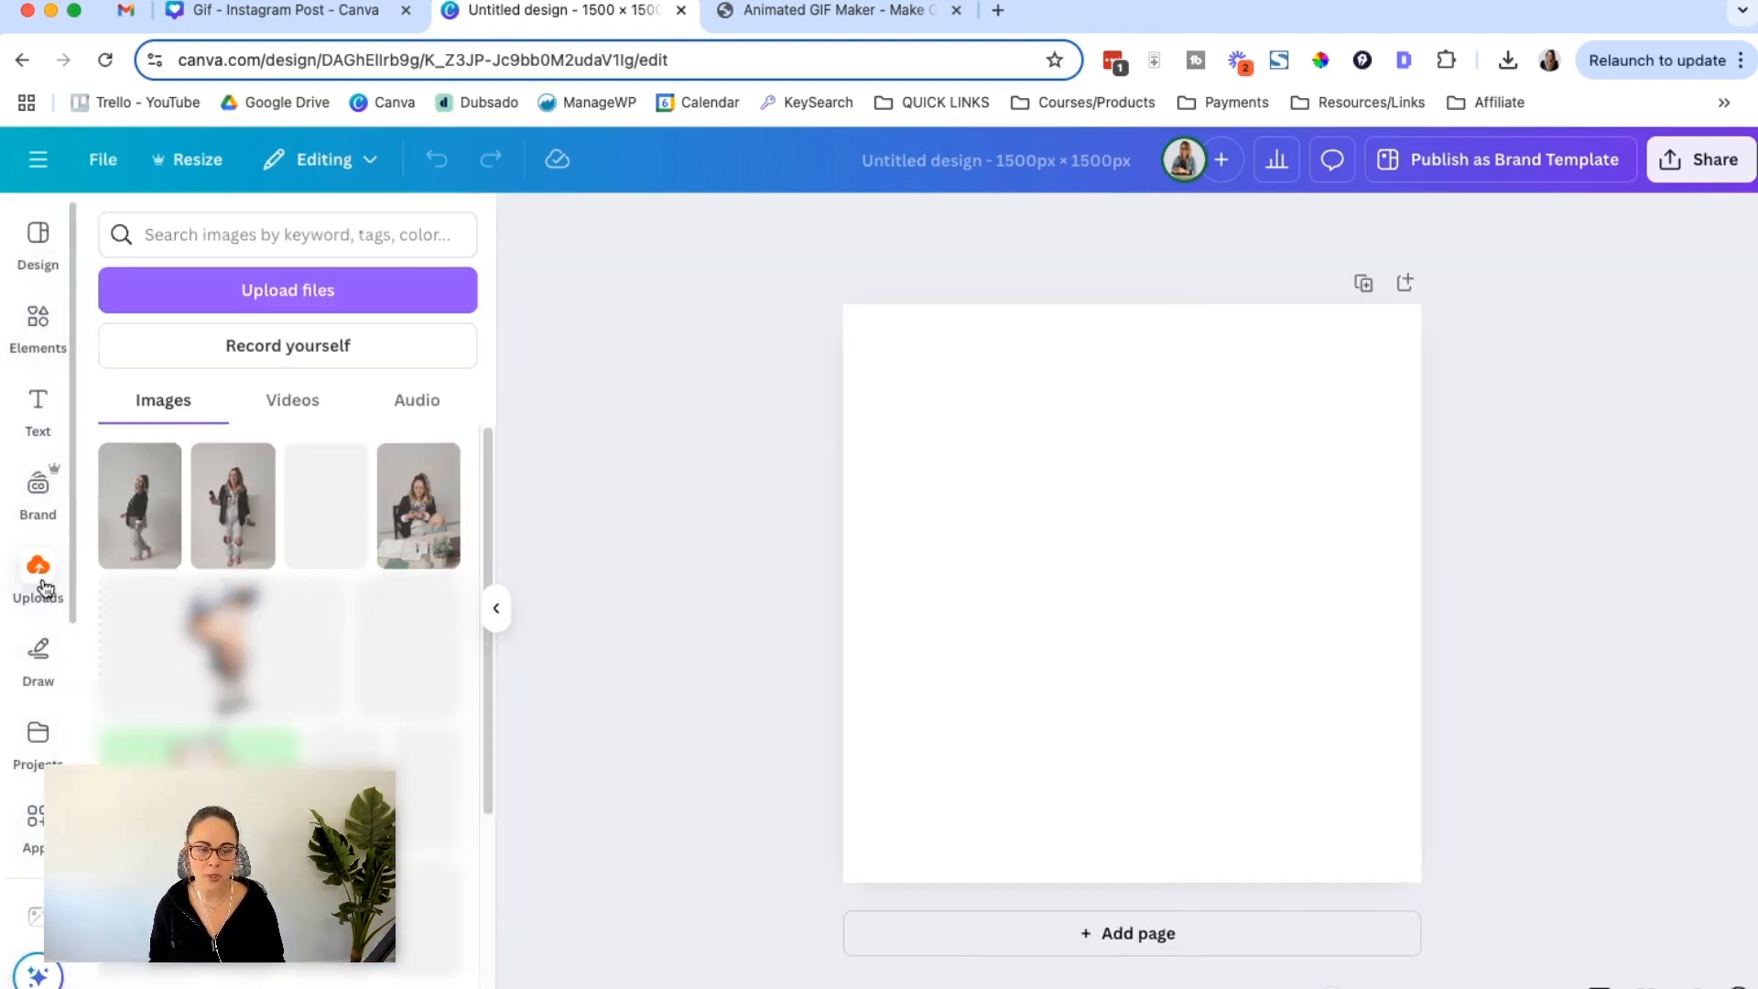
pyautogui.click(421, 523)
pyautogui.moveTo(987, 376); pyautogui.dragTo(618, 218)
pyautogui.moveTo(1277, 810); pyautogui.dragTo(1538, 976)
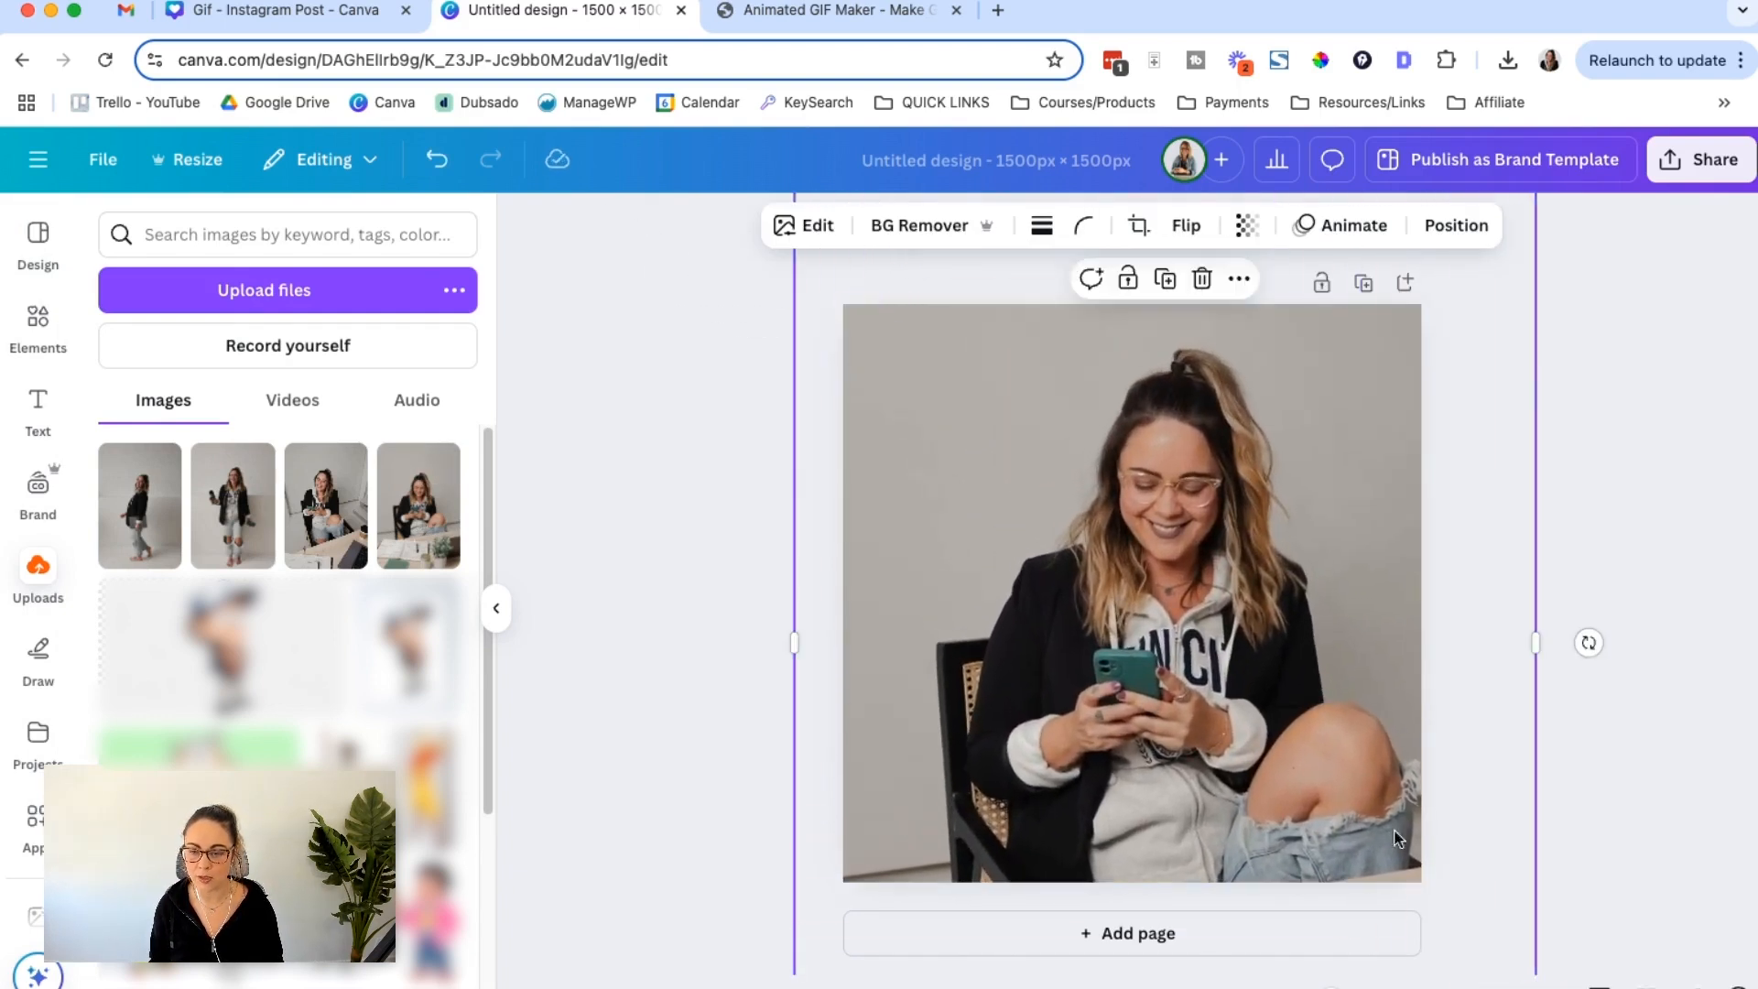
pyautogui.moveTo(1236, 706); pyautogui.dragTo(1188, 706)
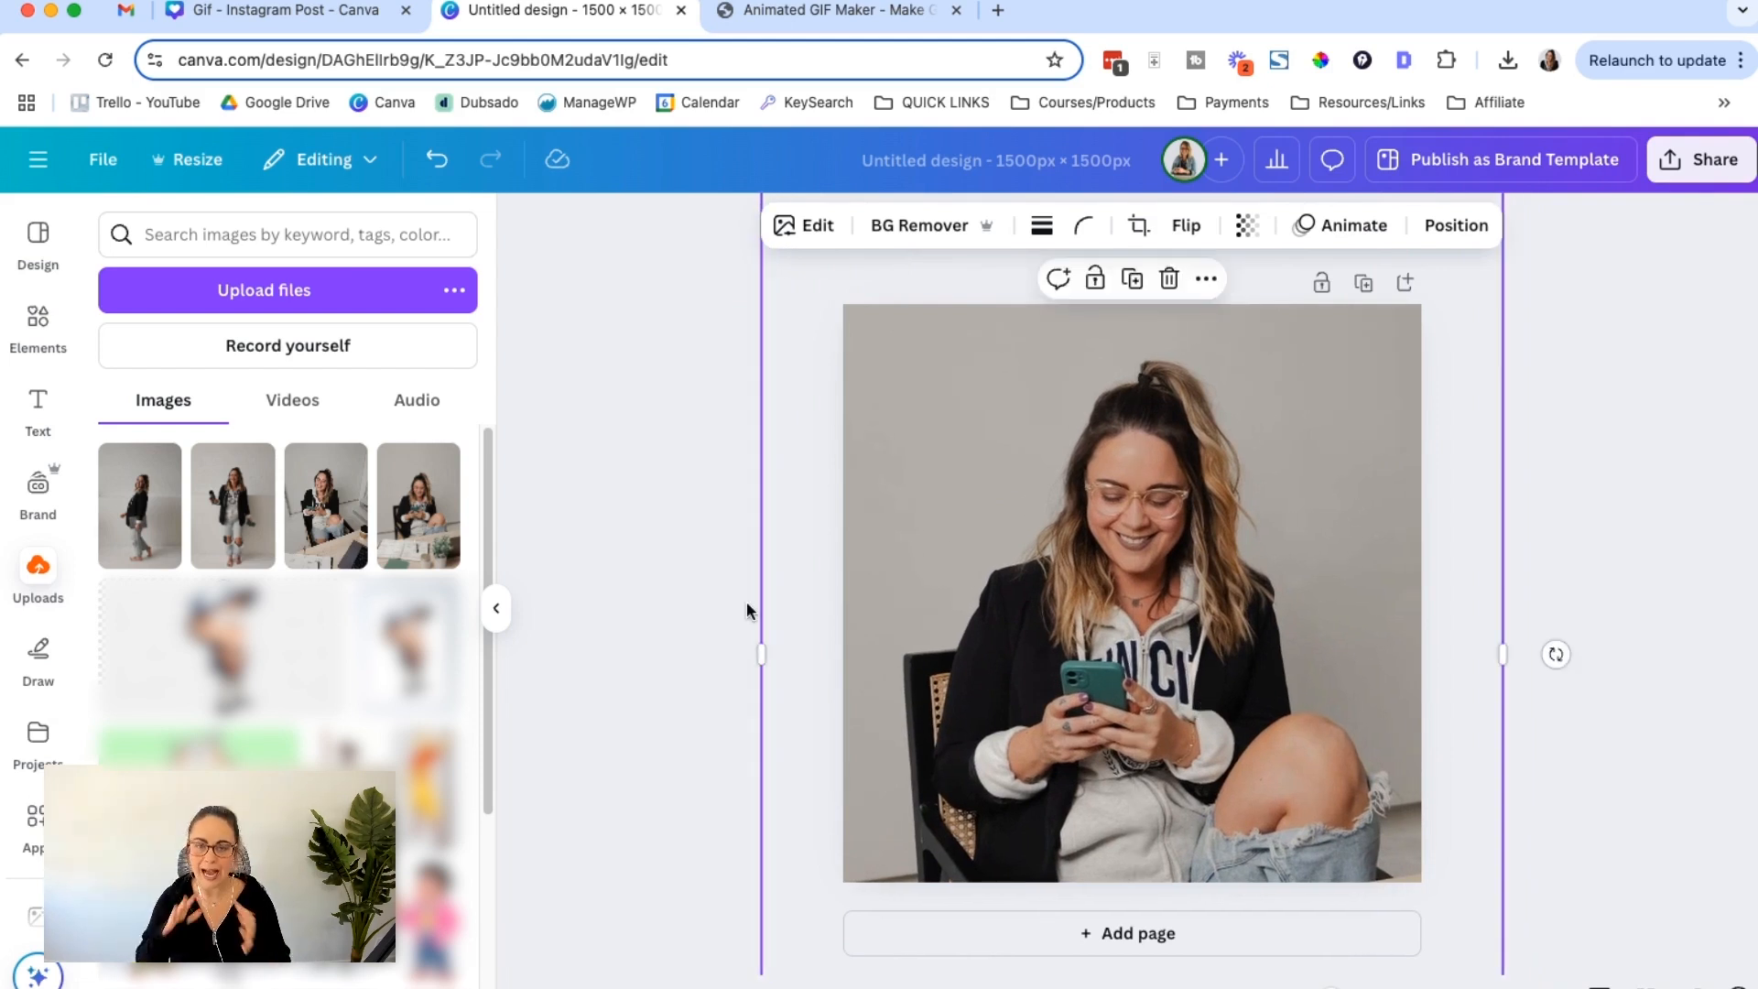
# Step: Check how the sender's profile picture is displayed in the sent Gmail message and return to the untitled Canva design
pyautogui.click(133, 14)
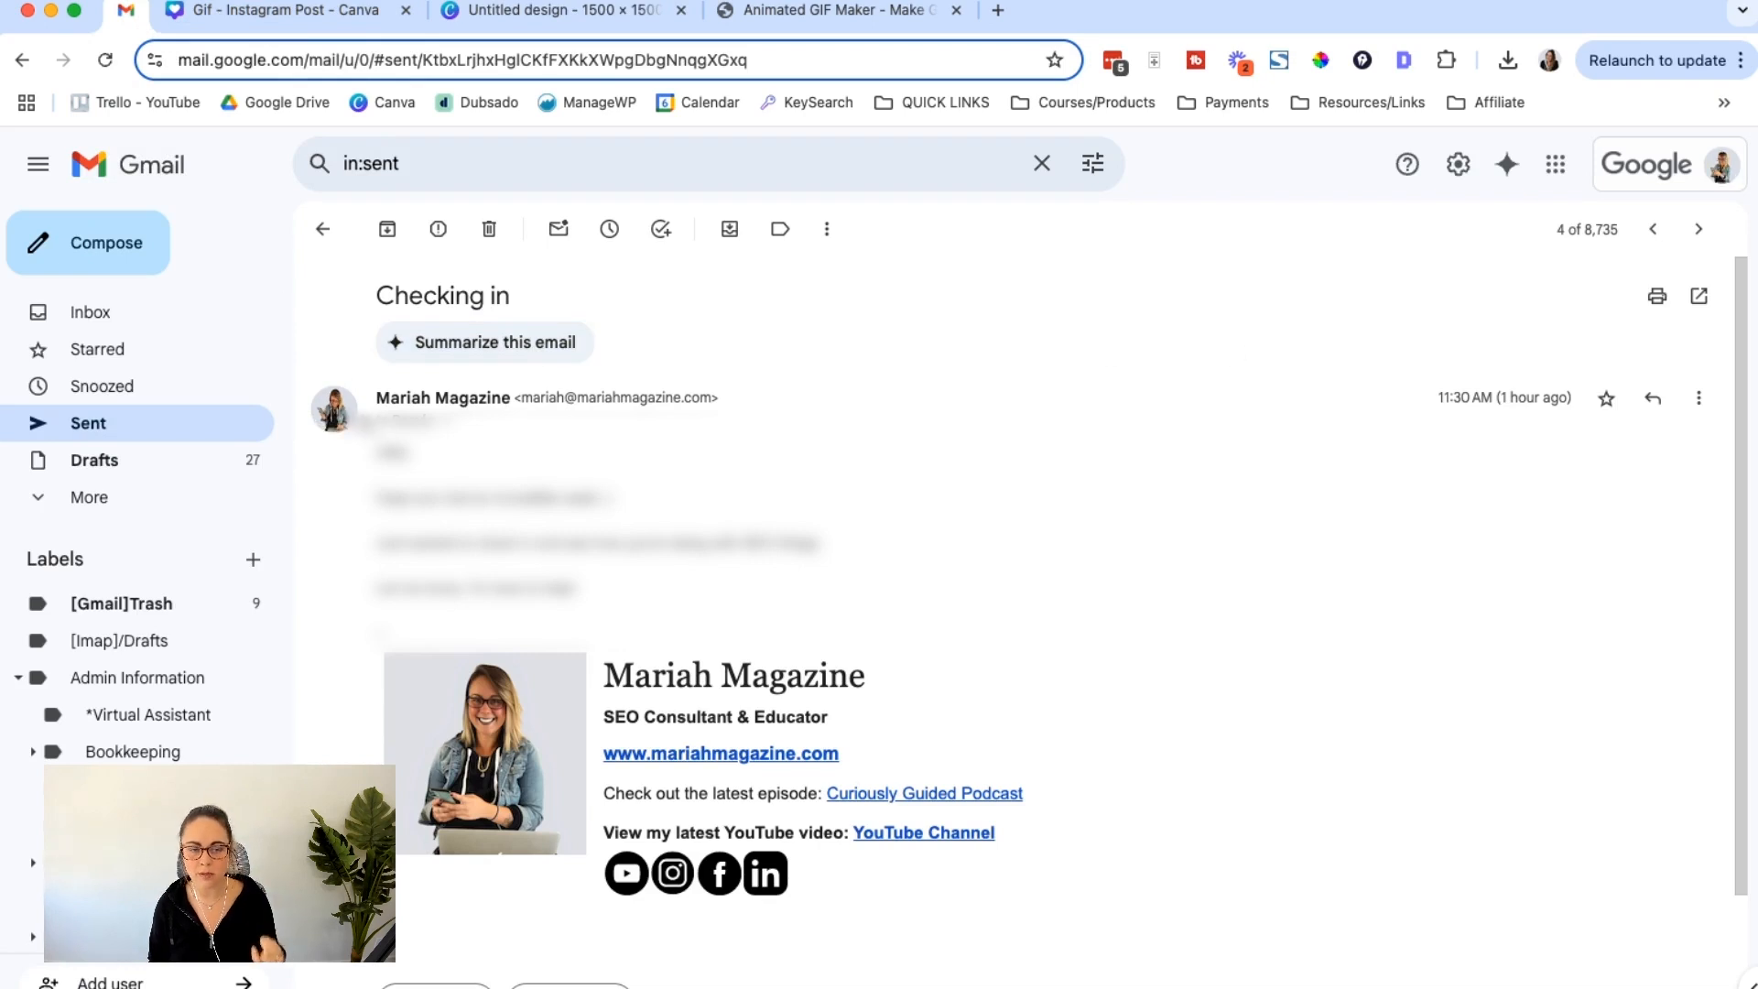
pyautogui.moveTo(327, 403)
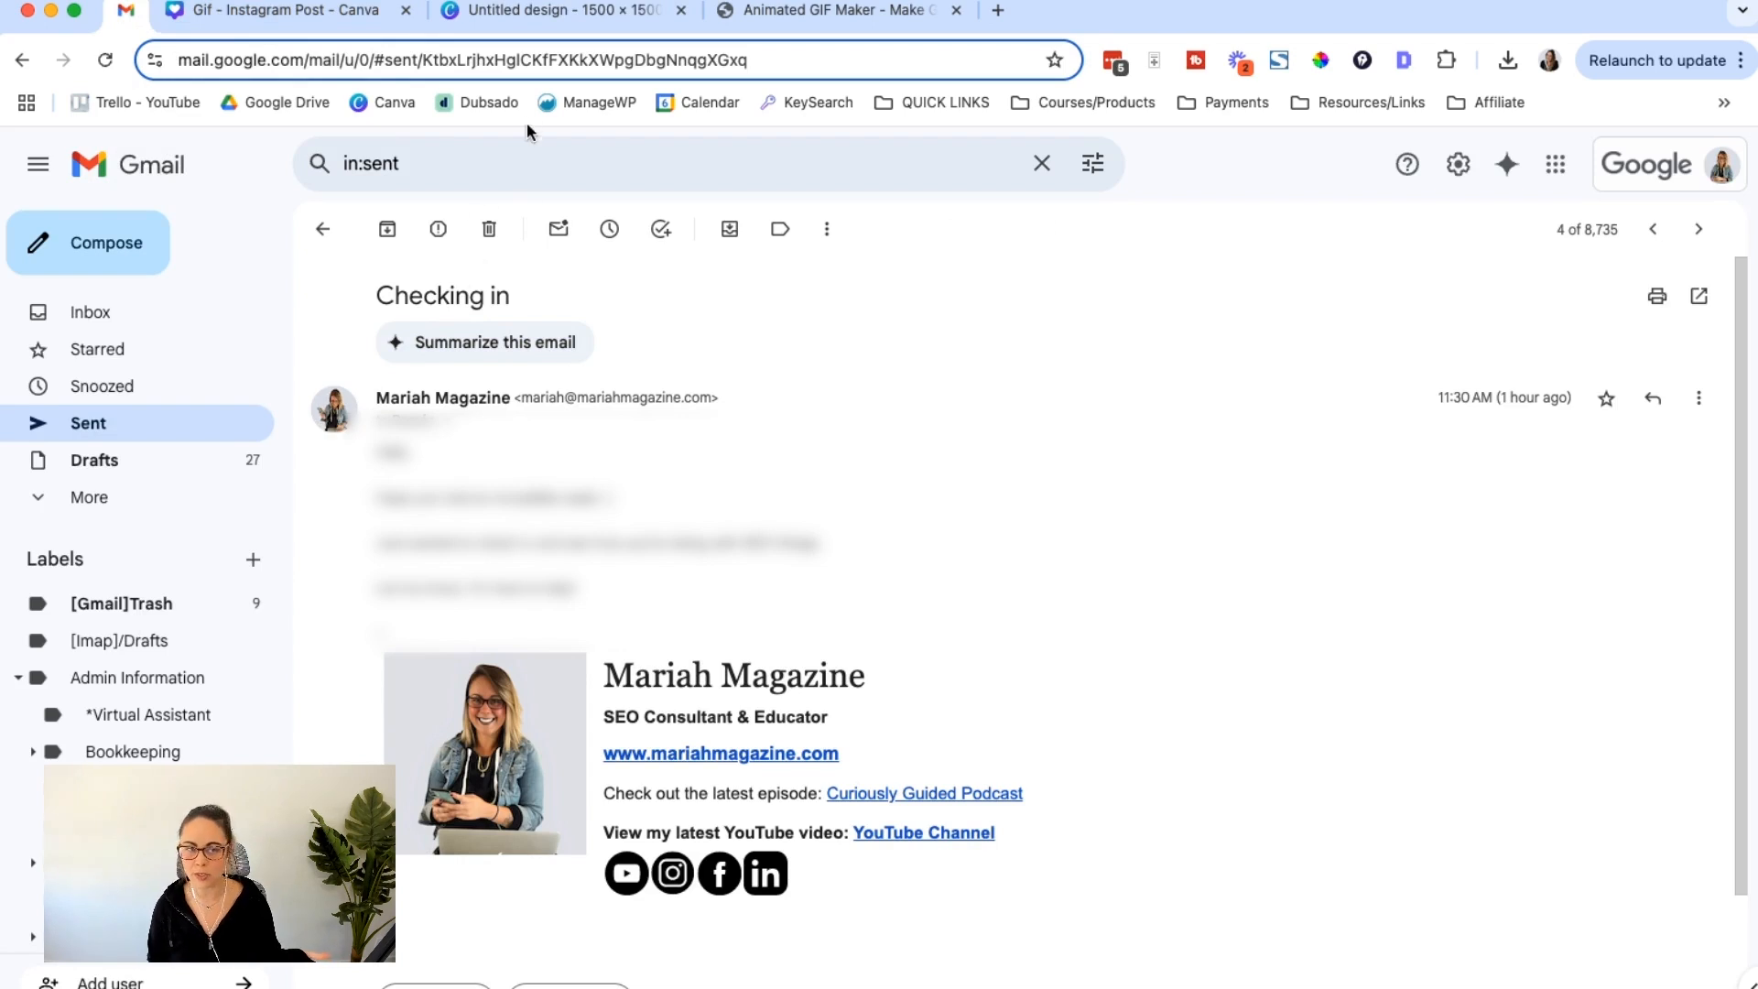
pyautogui.click(527, 20)
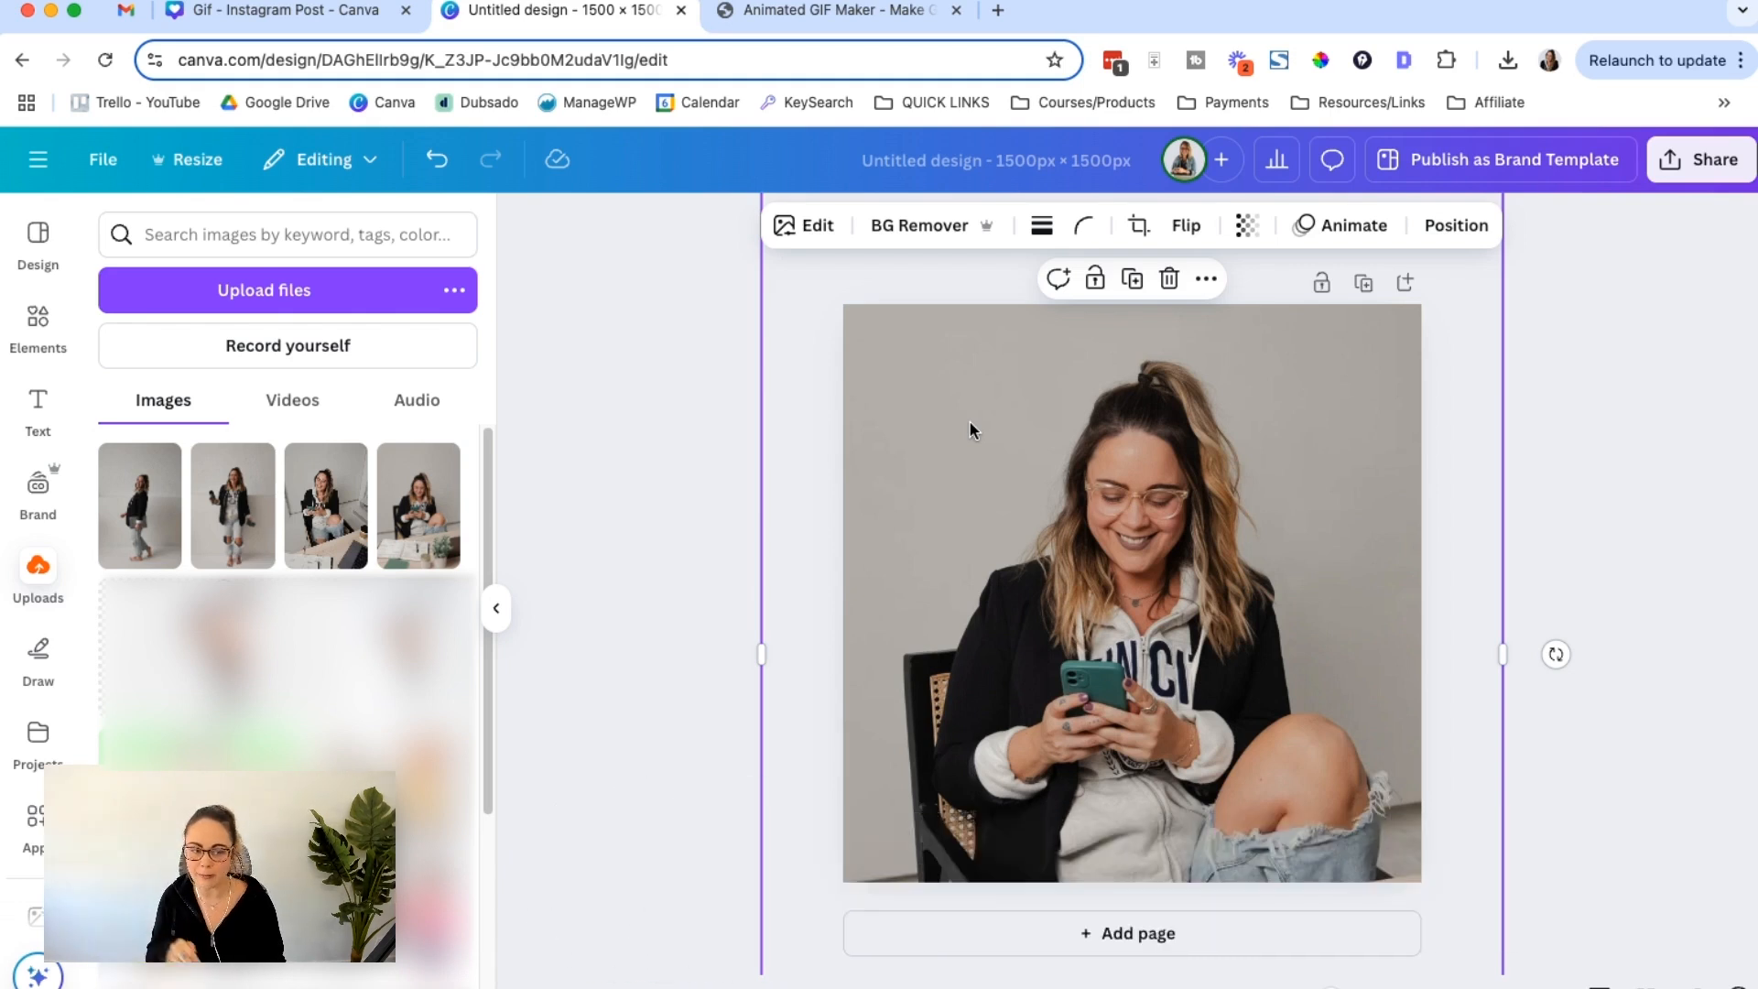
# Step: Remove the photo's background and crop both of its sides in close to the woman
pyautogui.click(916, 229)
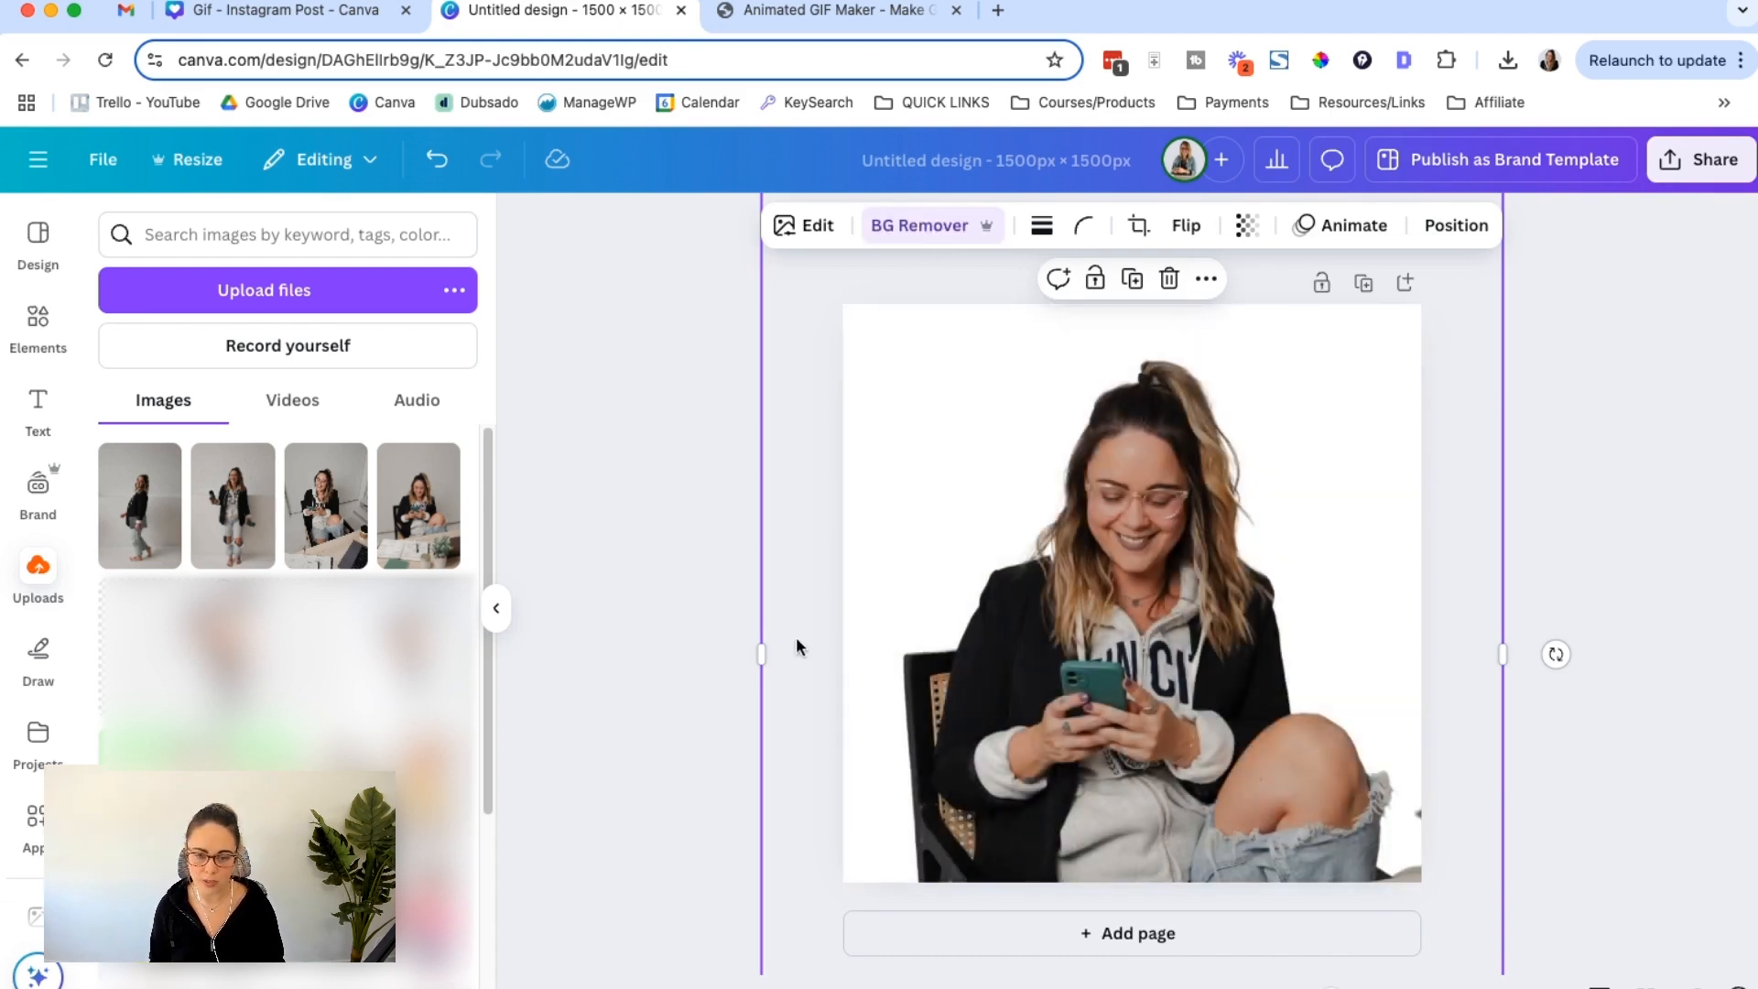
pyautogui.moveTo(763, 651); pyautogui.dragTo(885, 651)
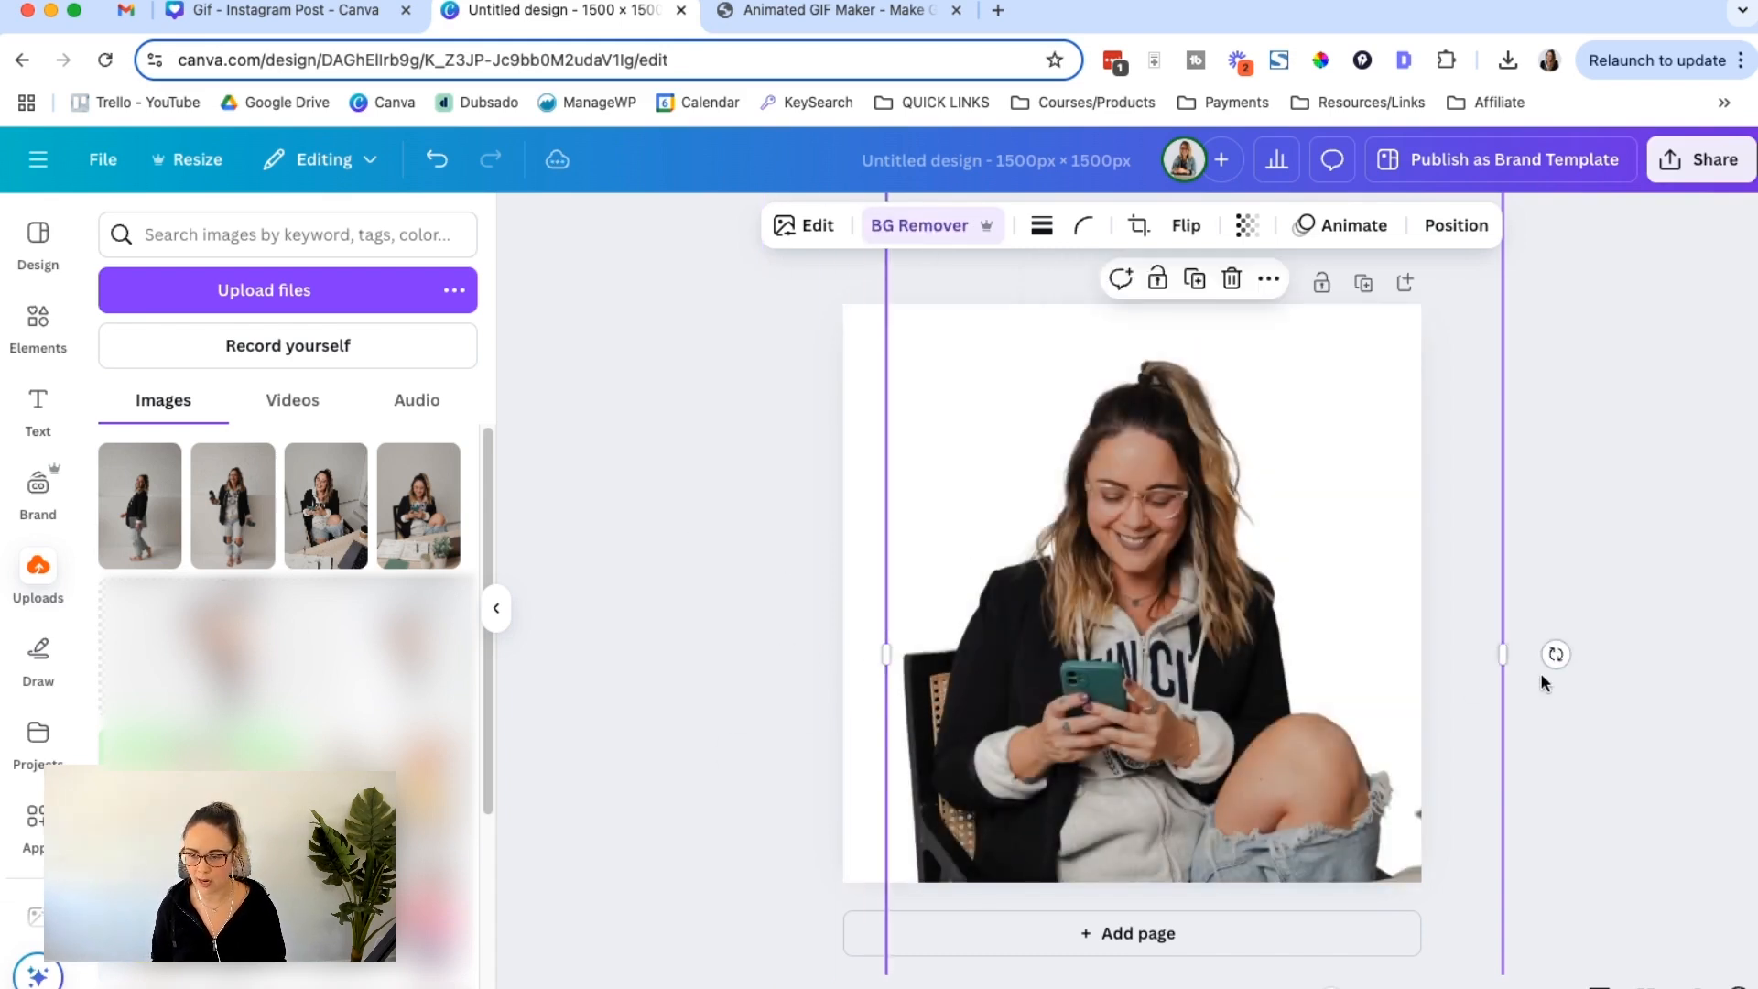
pyautogui.moveTo(1506, 653); pyautogui.dragTo(1316, 660)
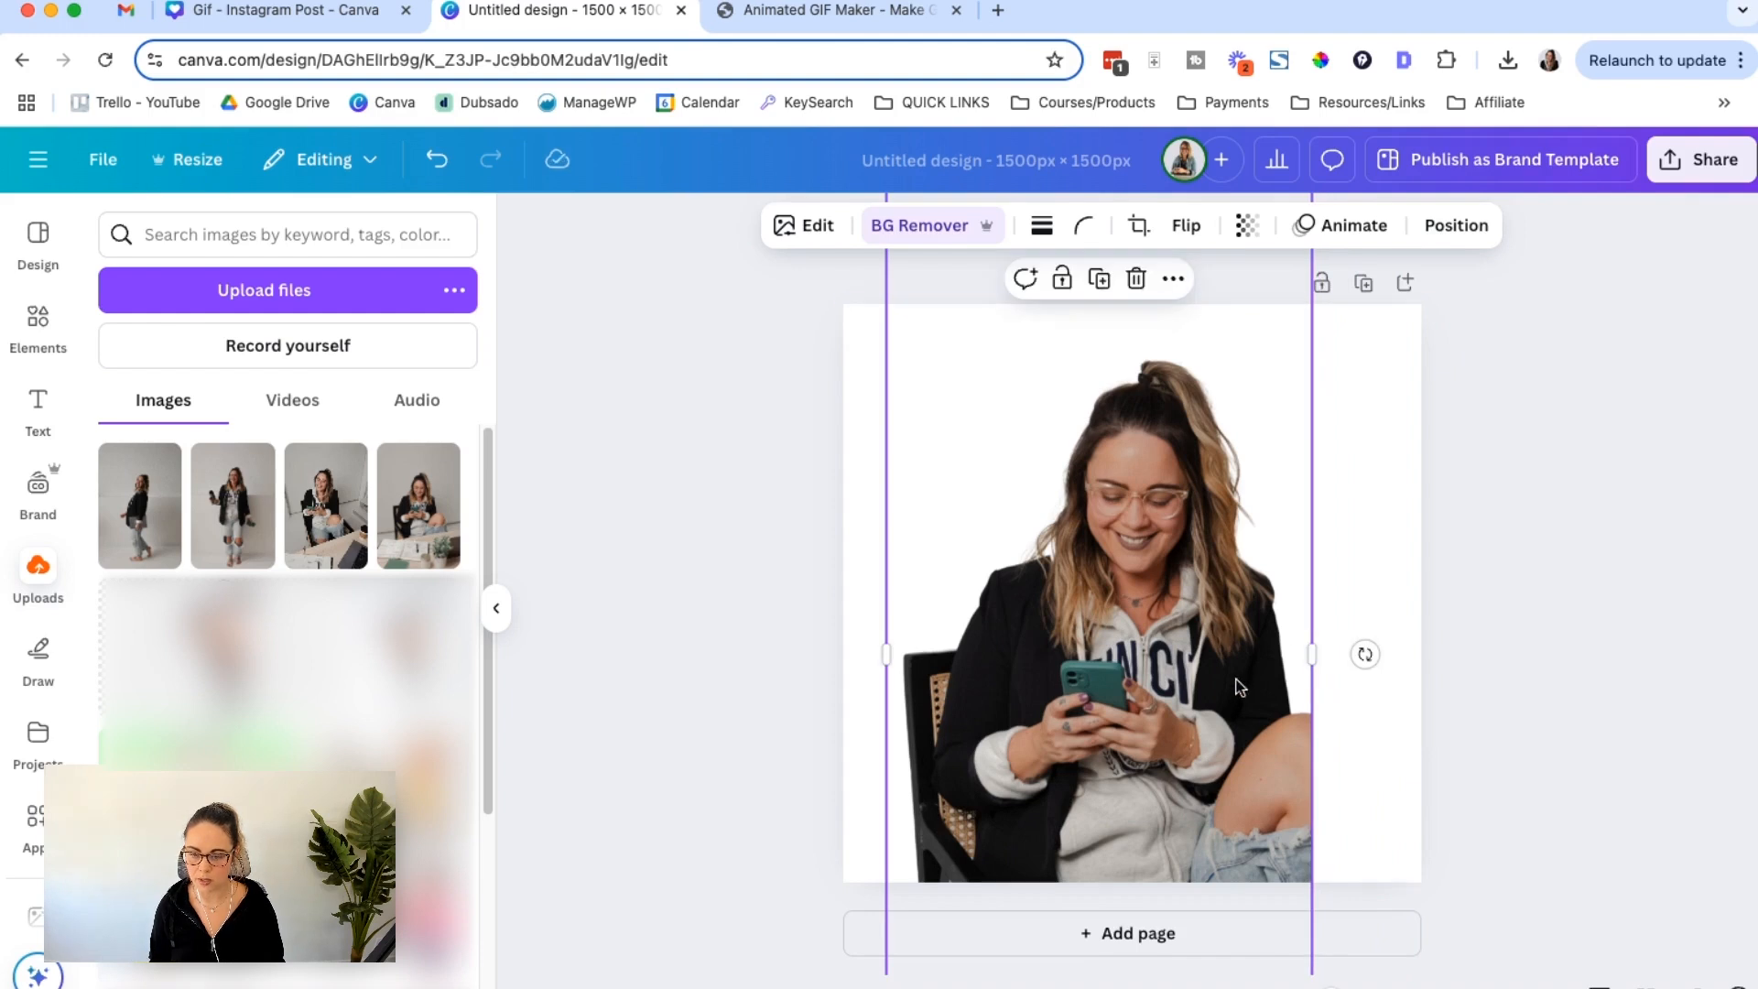
# Step: Set the page background to the light blue-grey brand color
pyautogui.click(1380, 543)
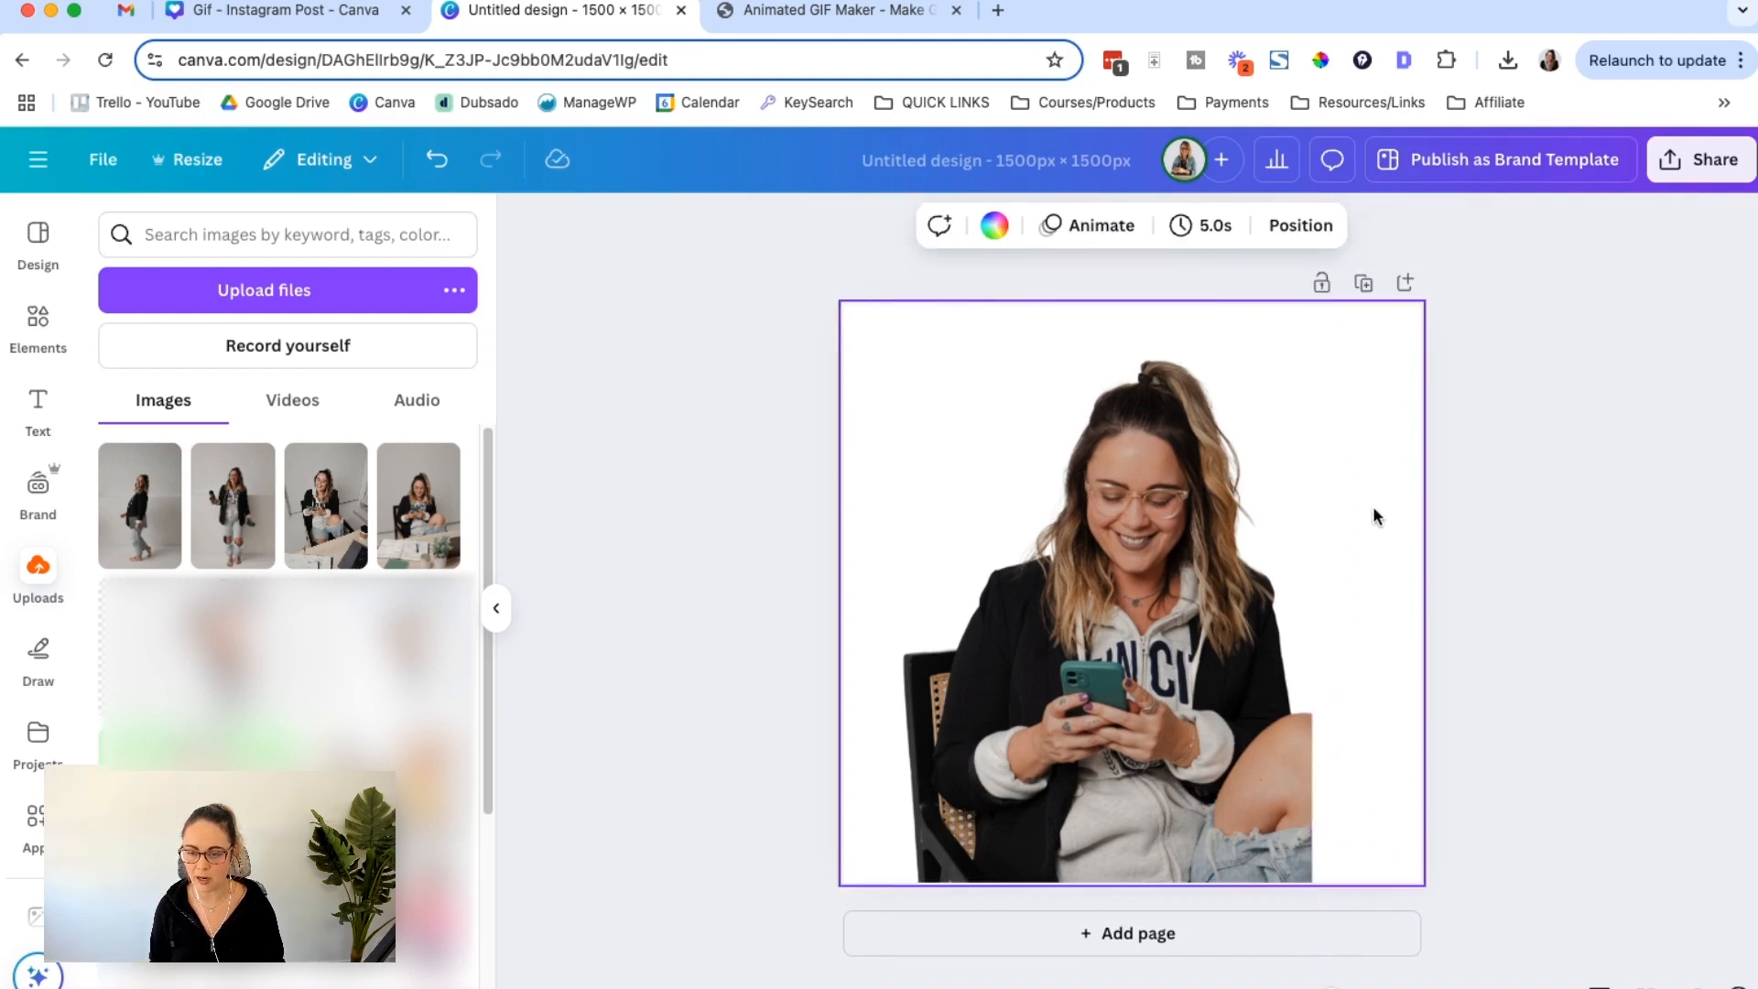
pyautogui.click(993, 225)
pyautogui.click(443, 631)
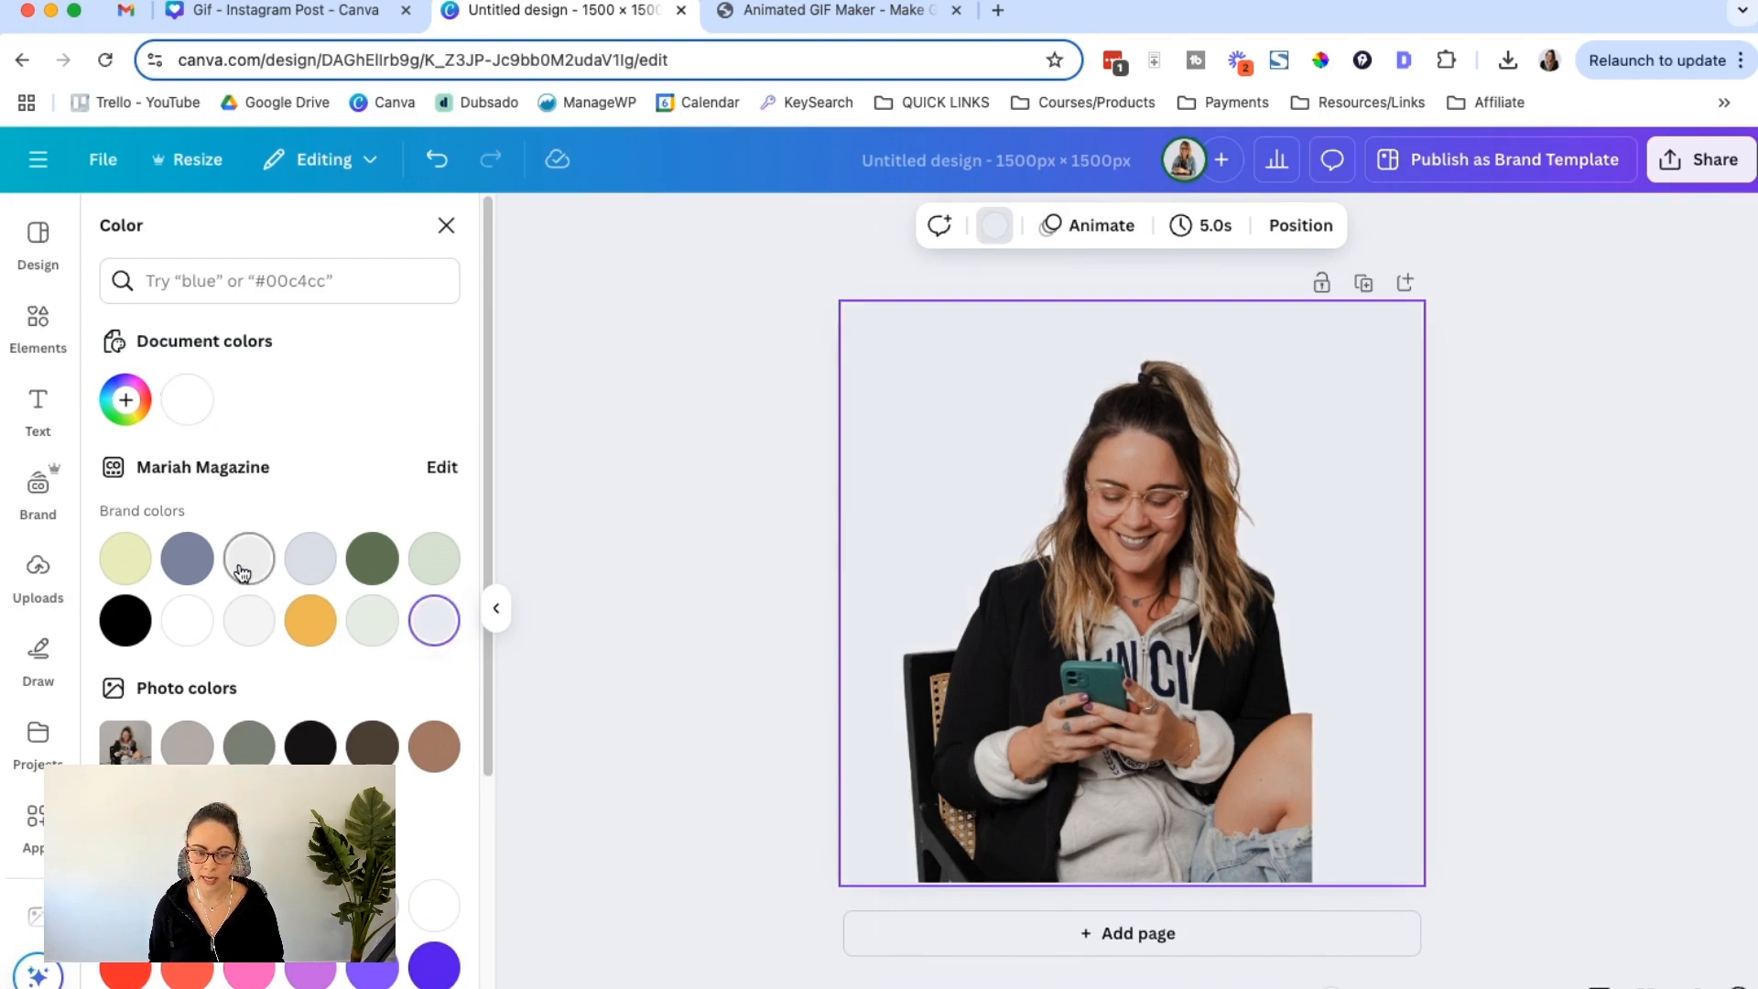
pyautogui.click(270, 570)
pyautogui.click(308, 560)
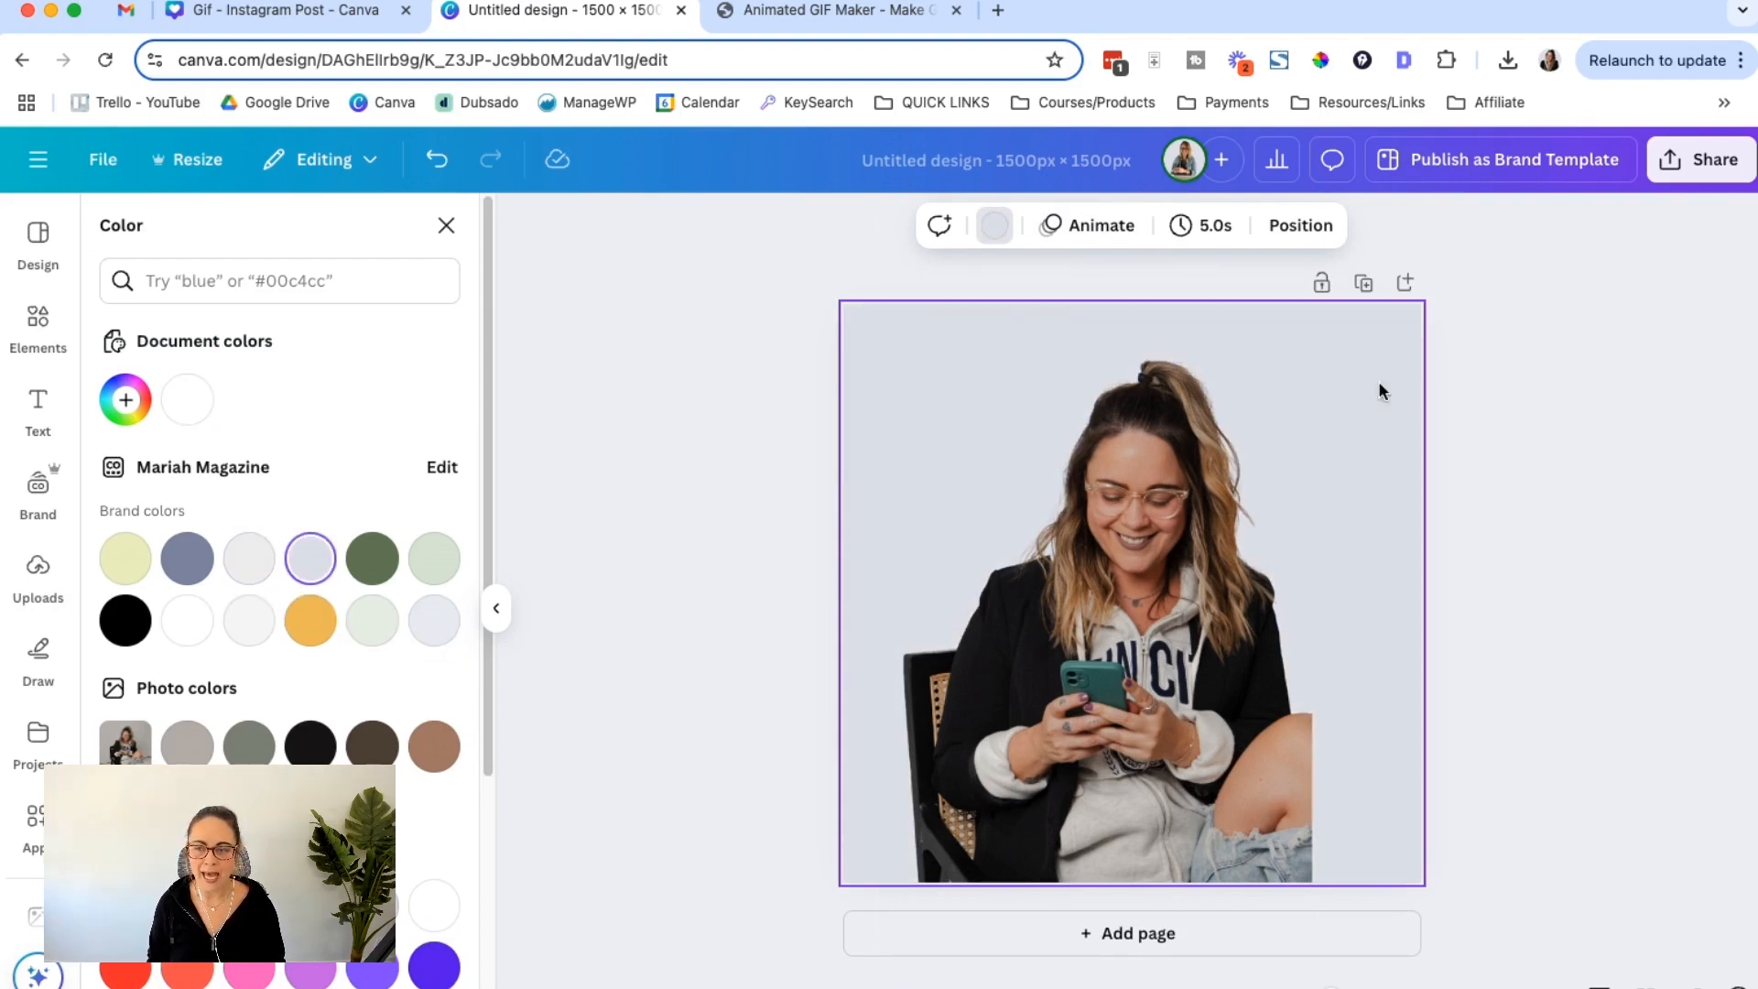
pyautogui.click(1529, 421)
# Step: Crop the photo's lower edge to just below the page, and enlarge and reposition the woman within the square
pyautogui.click(1154, 606)
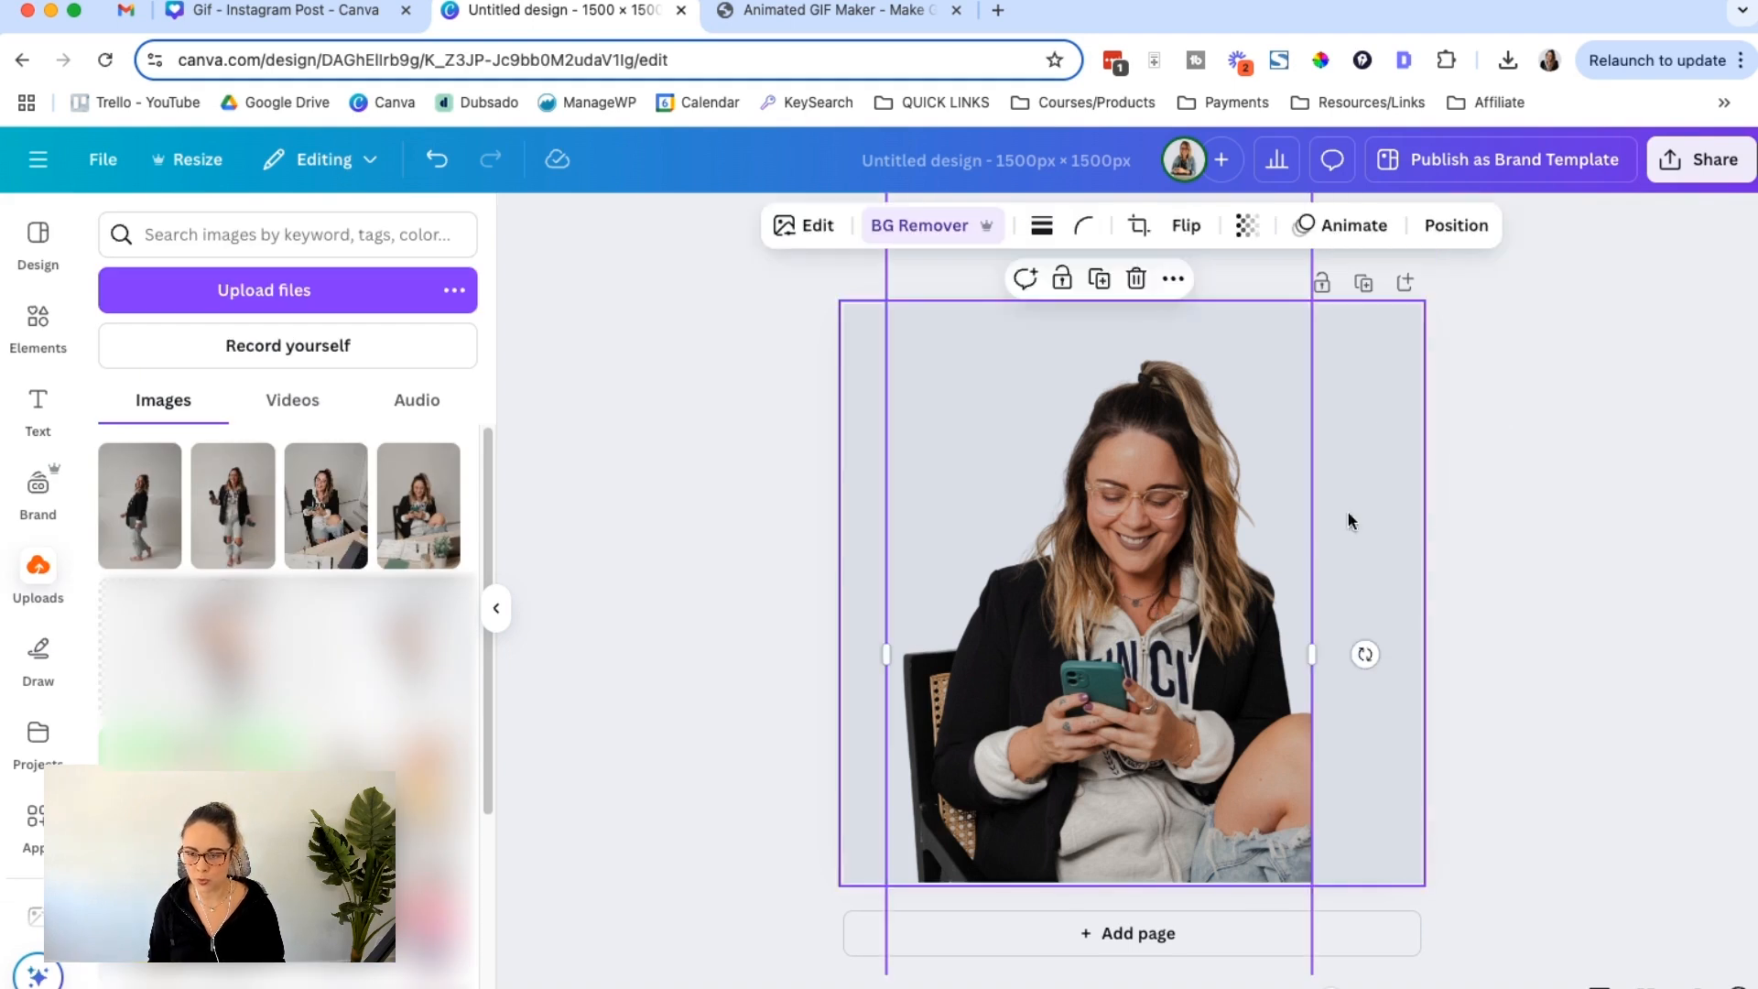
pyautogui.scroll(-3, 1233, 676)
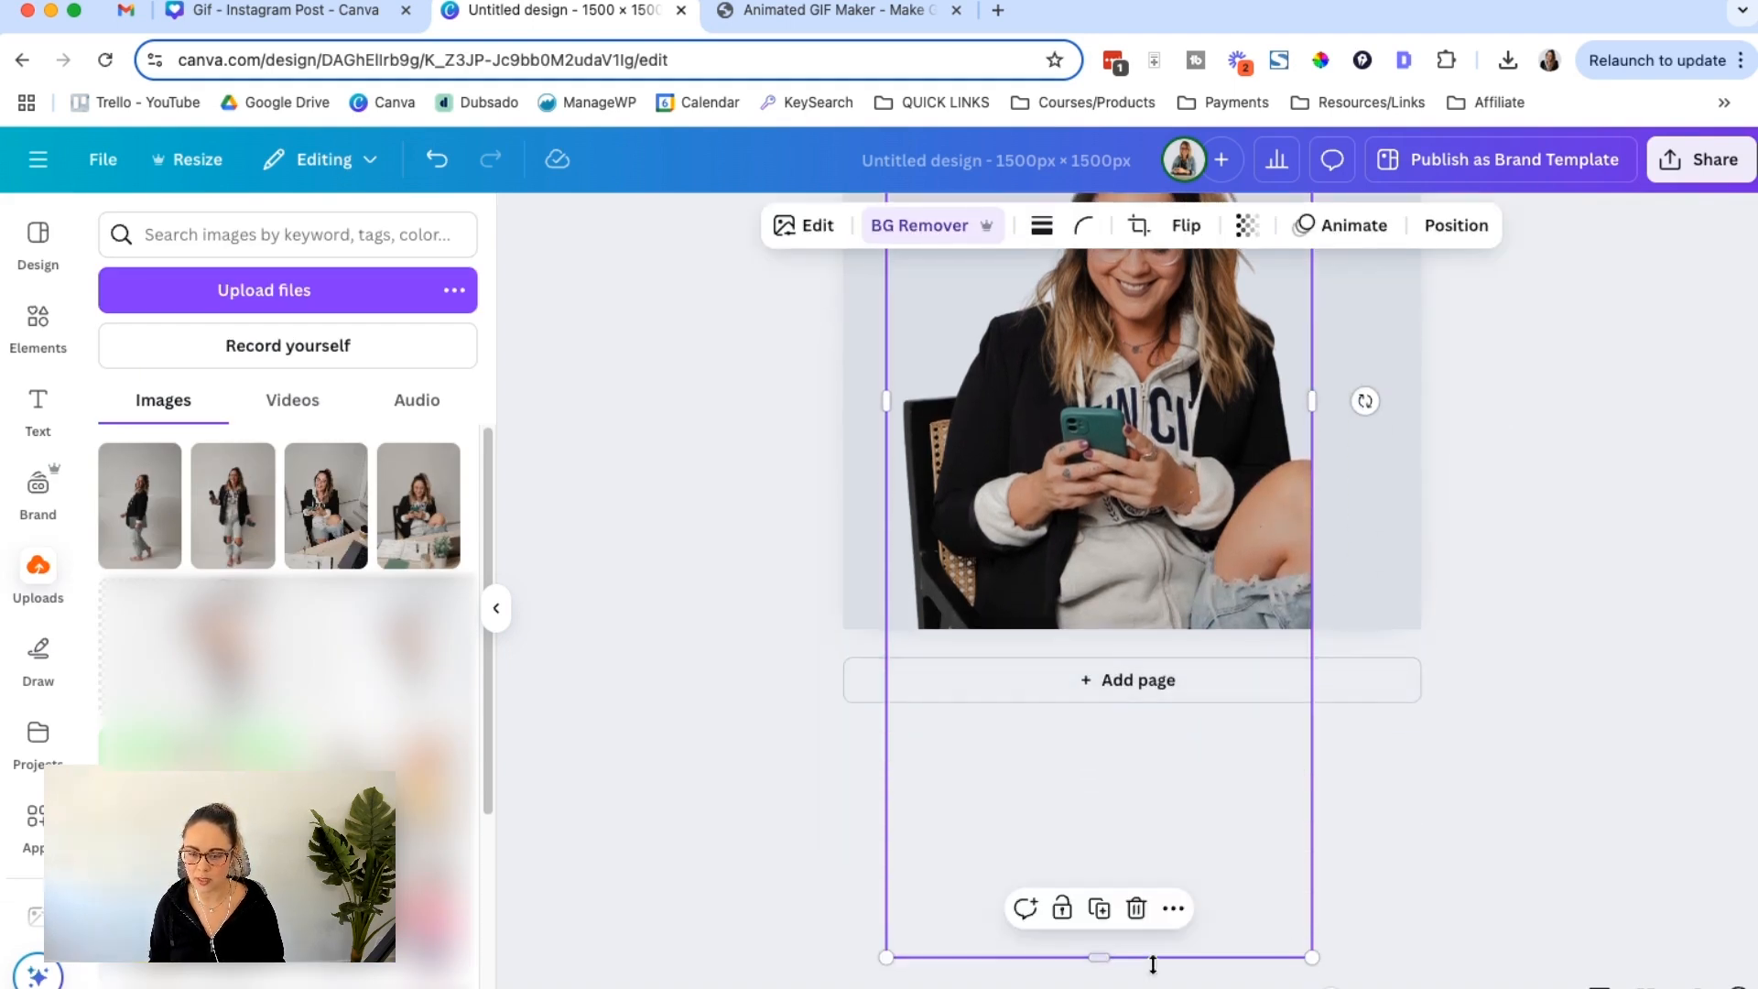
pyautogui.moveTo(1097, 956); pyautogui.dragTo(1154, 685)
pyautogui.scroll(3, 1154, 685)
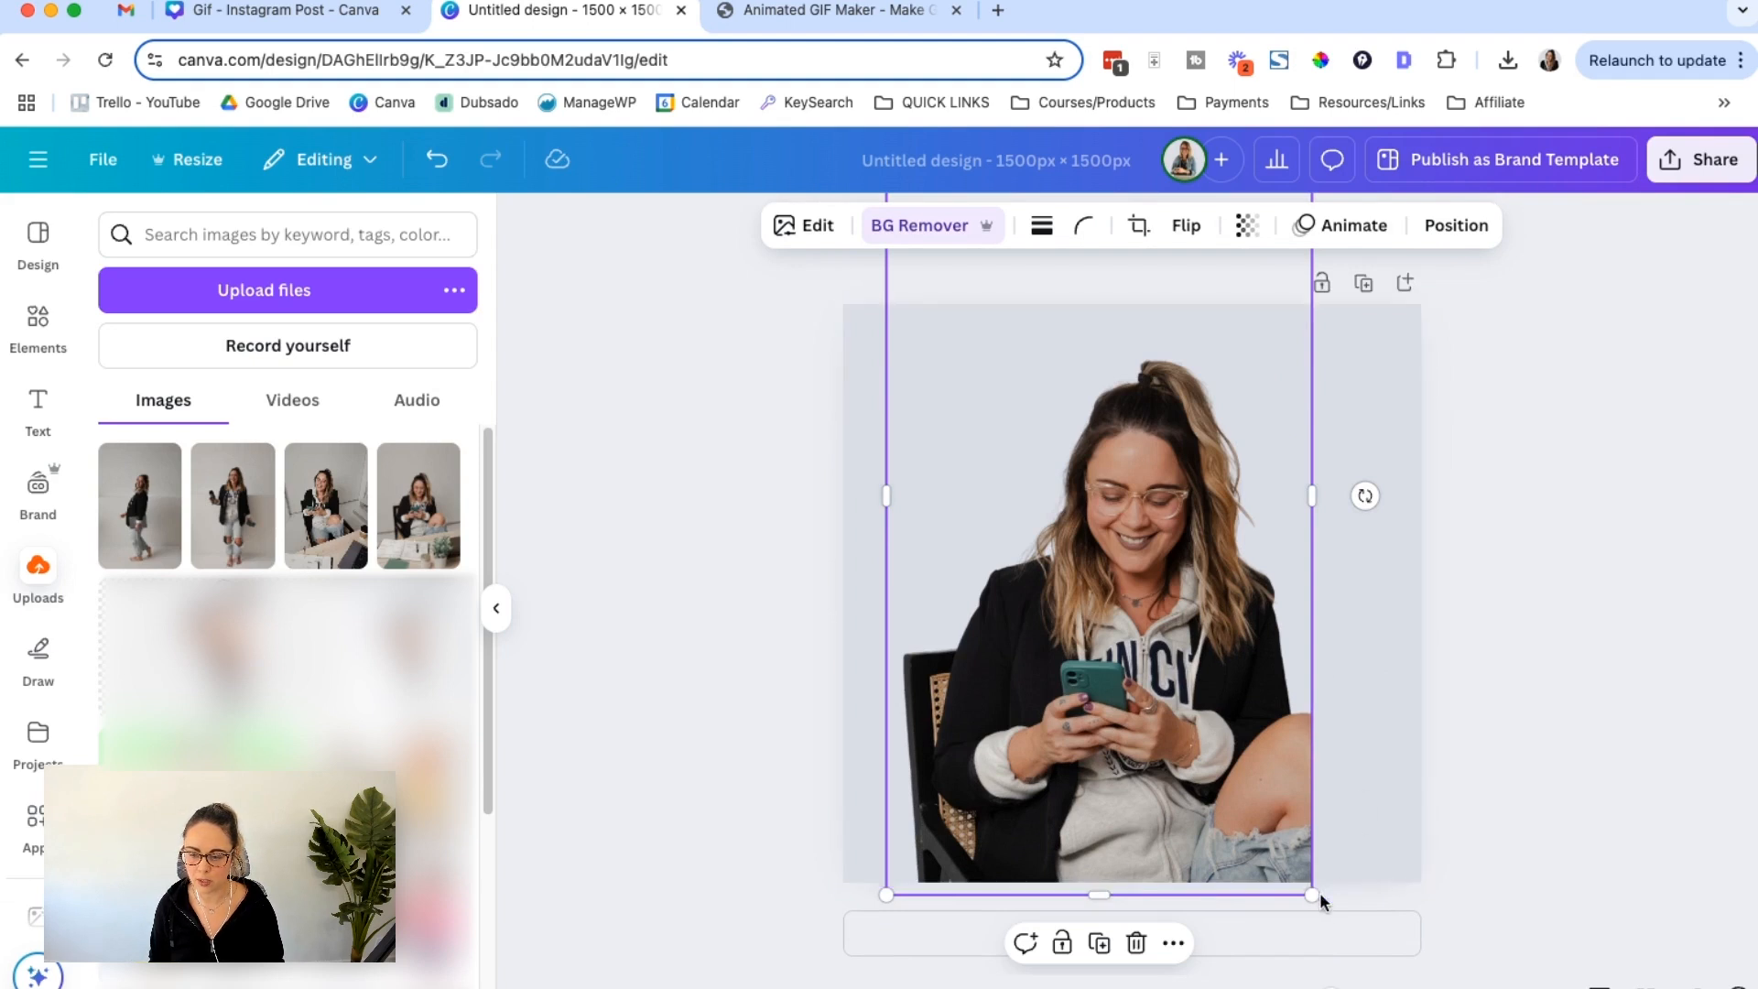
pyautogui.moveTo(1314, 895); pyautogui.dragTo(1419, 984)
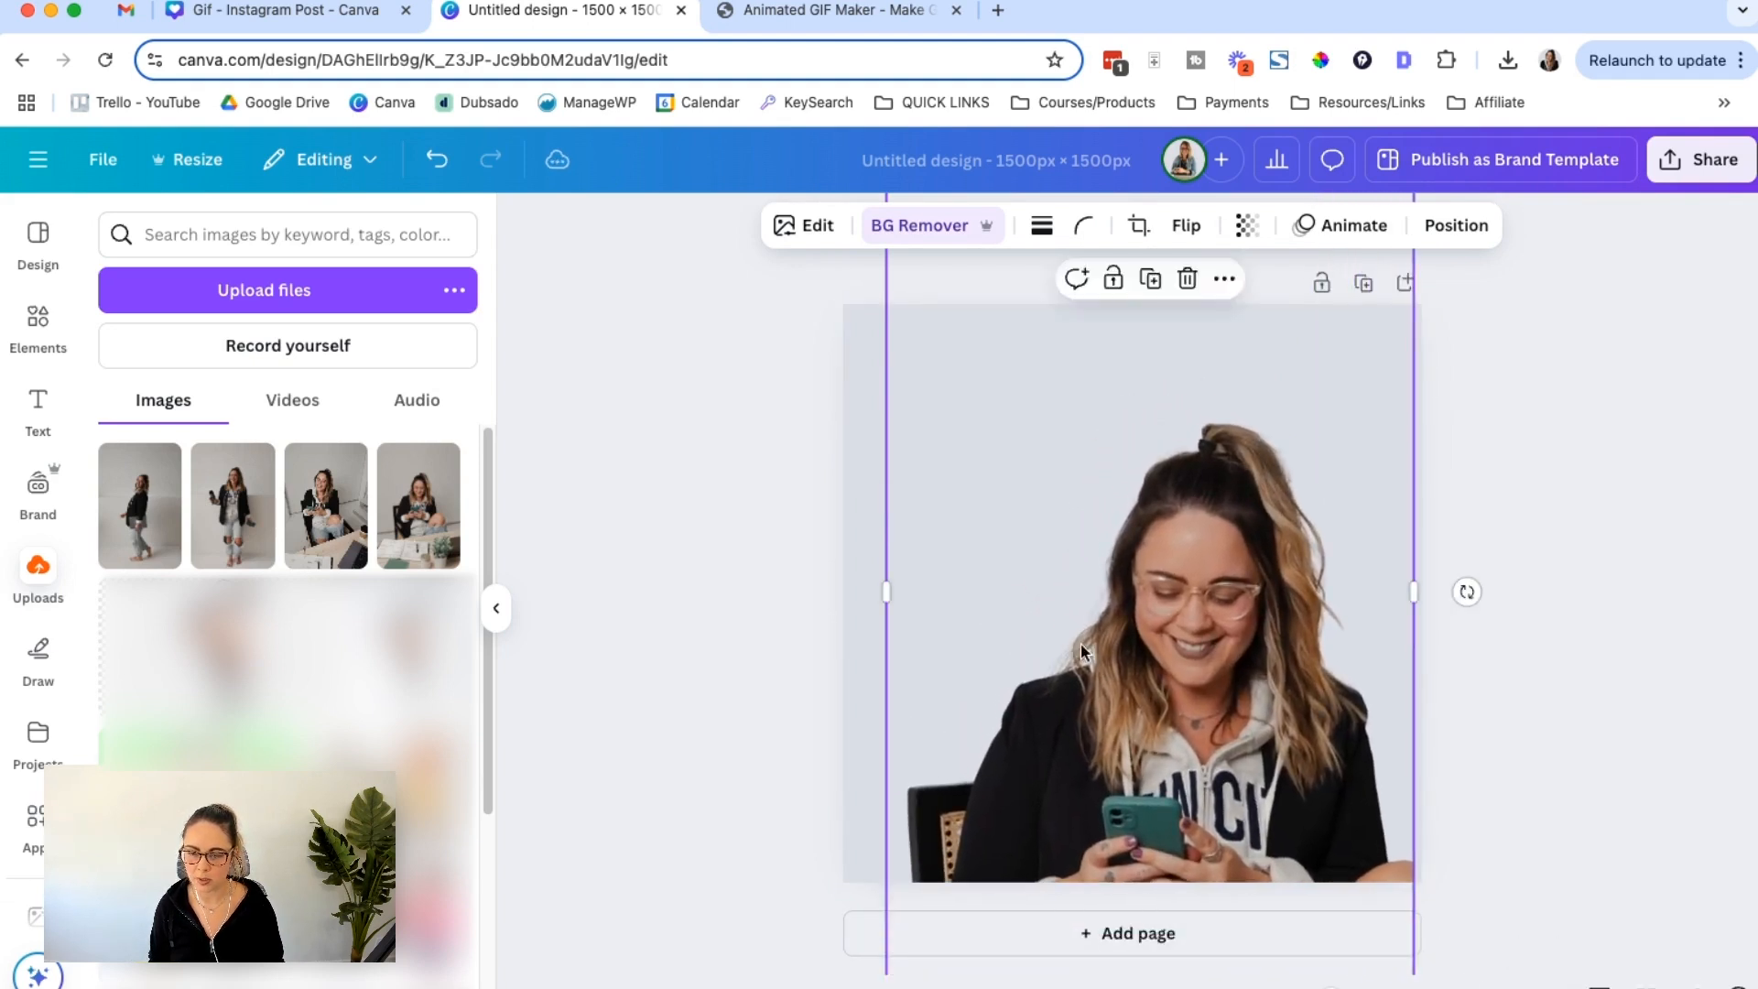
pyautogui.moveTo(1085, 652); pyautogui.dragTo(1102, 574)
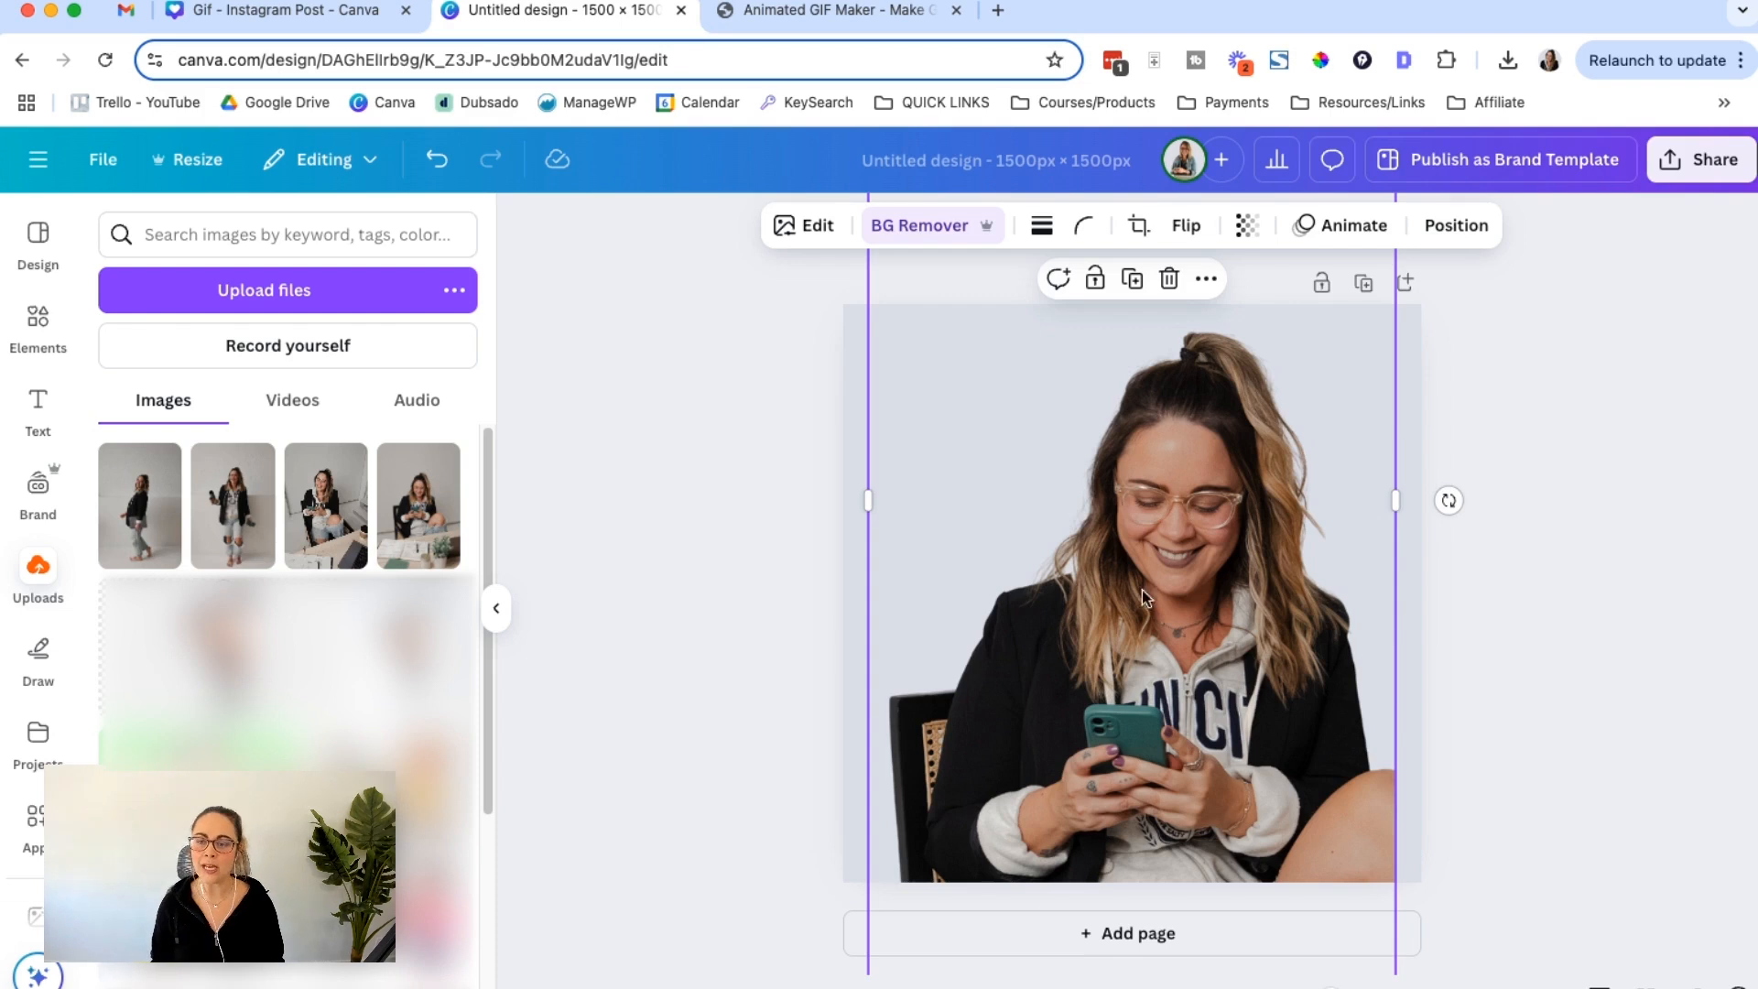
# Step: Duplicate the page and replace the photo on page 2 with the uploaded seated photo beside the desk
pyautogui.click(1553, 489)
pyautogui.scroll(-2, 1364, 284)
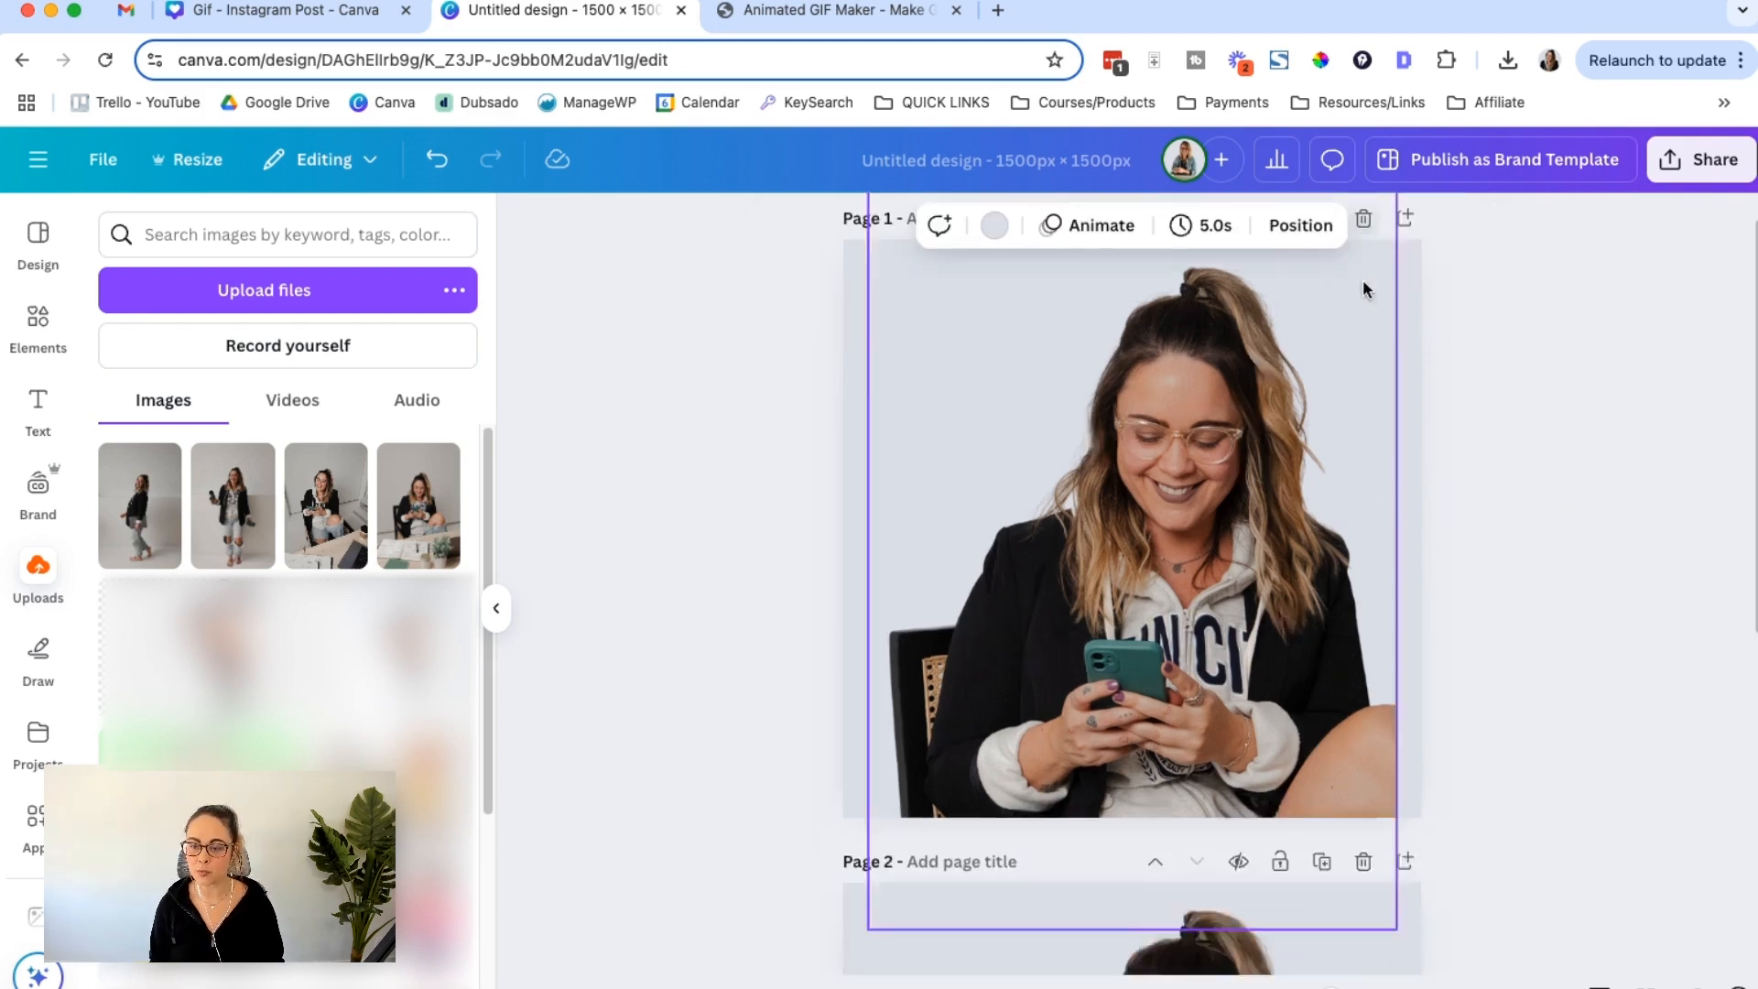
pyautogui.scroll(-5, 1363, 289)
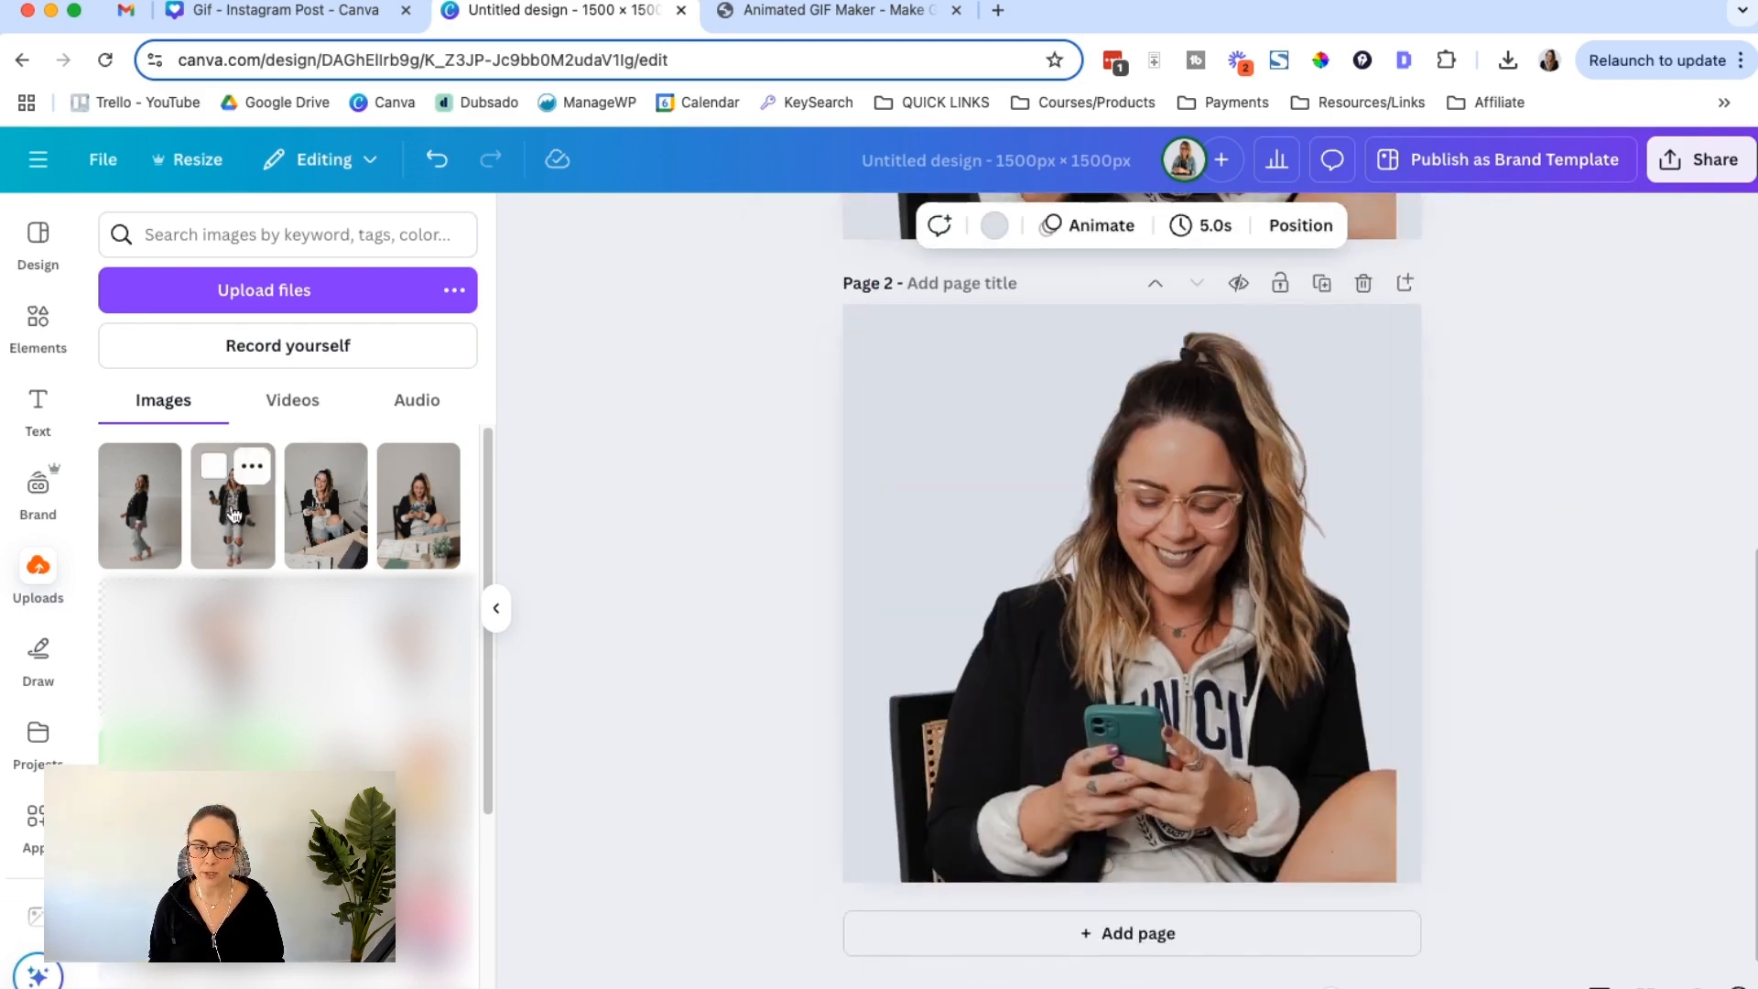
pyautogui.moveTo(306, 516); pyautogui.dragTo(1110, 640)
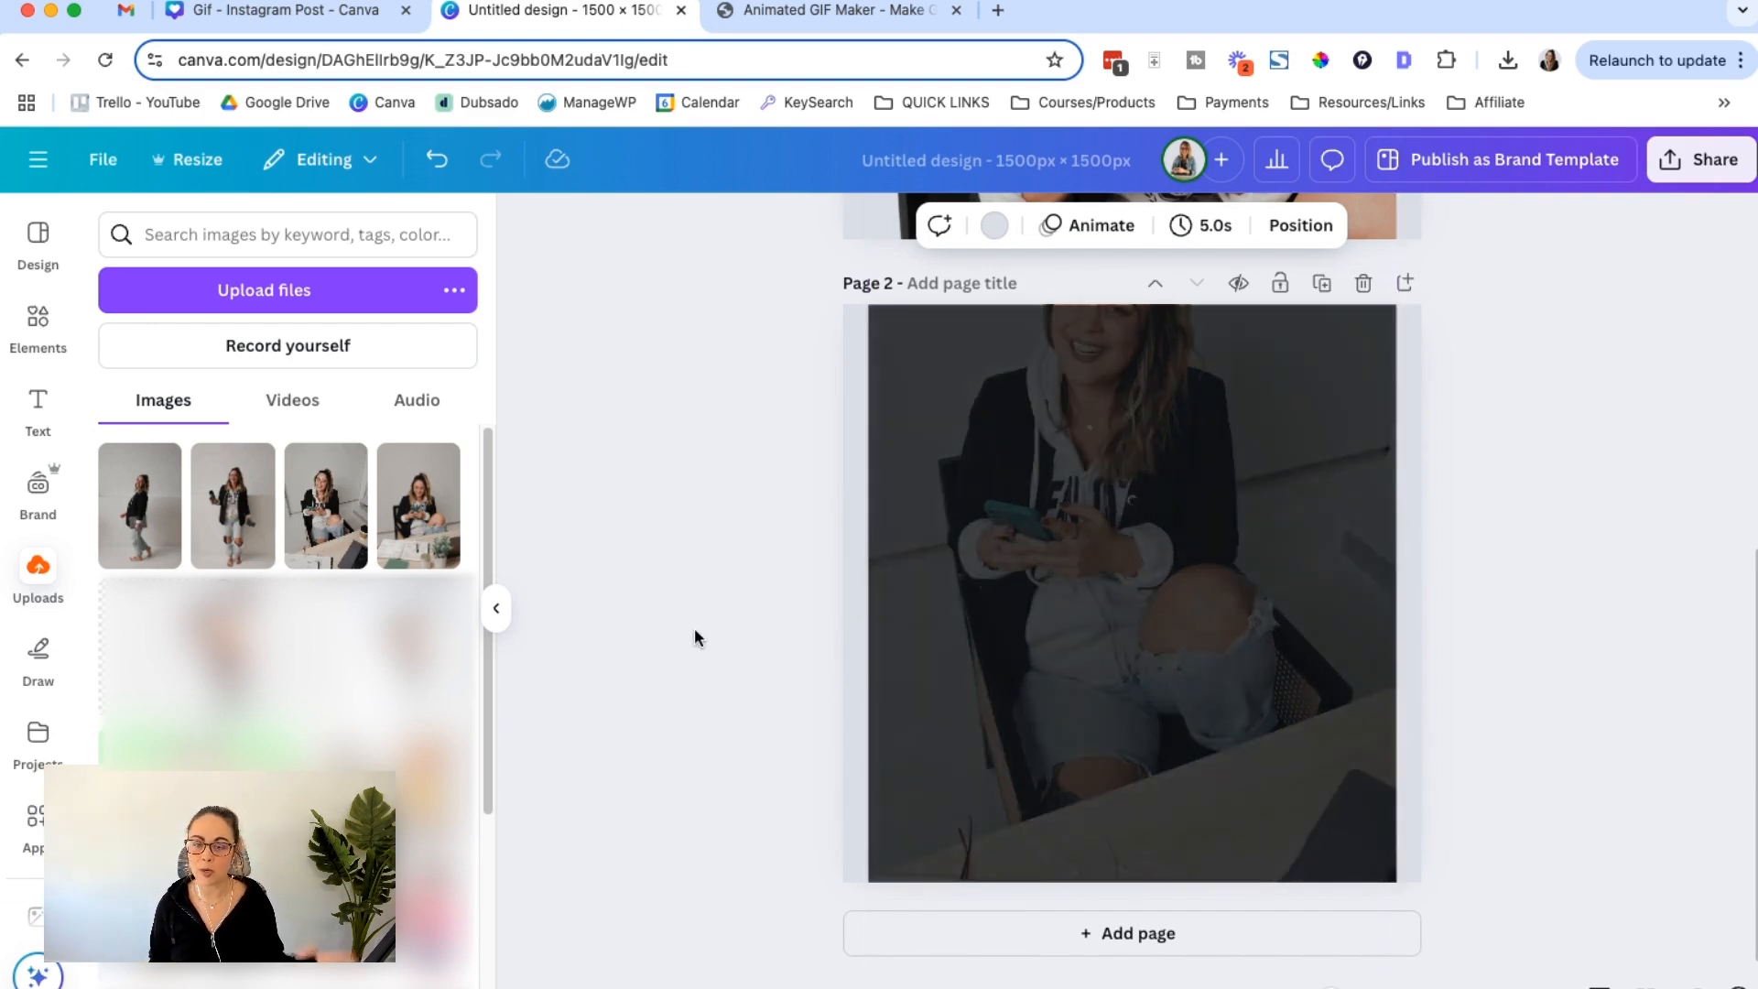
pyautogui.click(1163, 552)
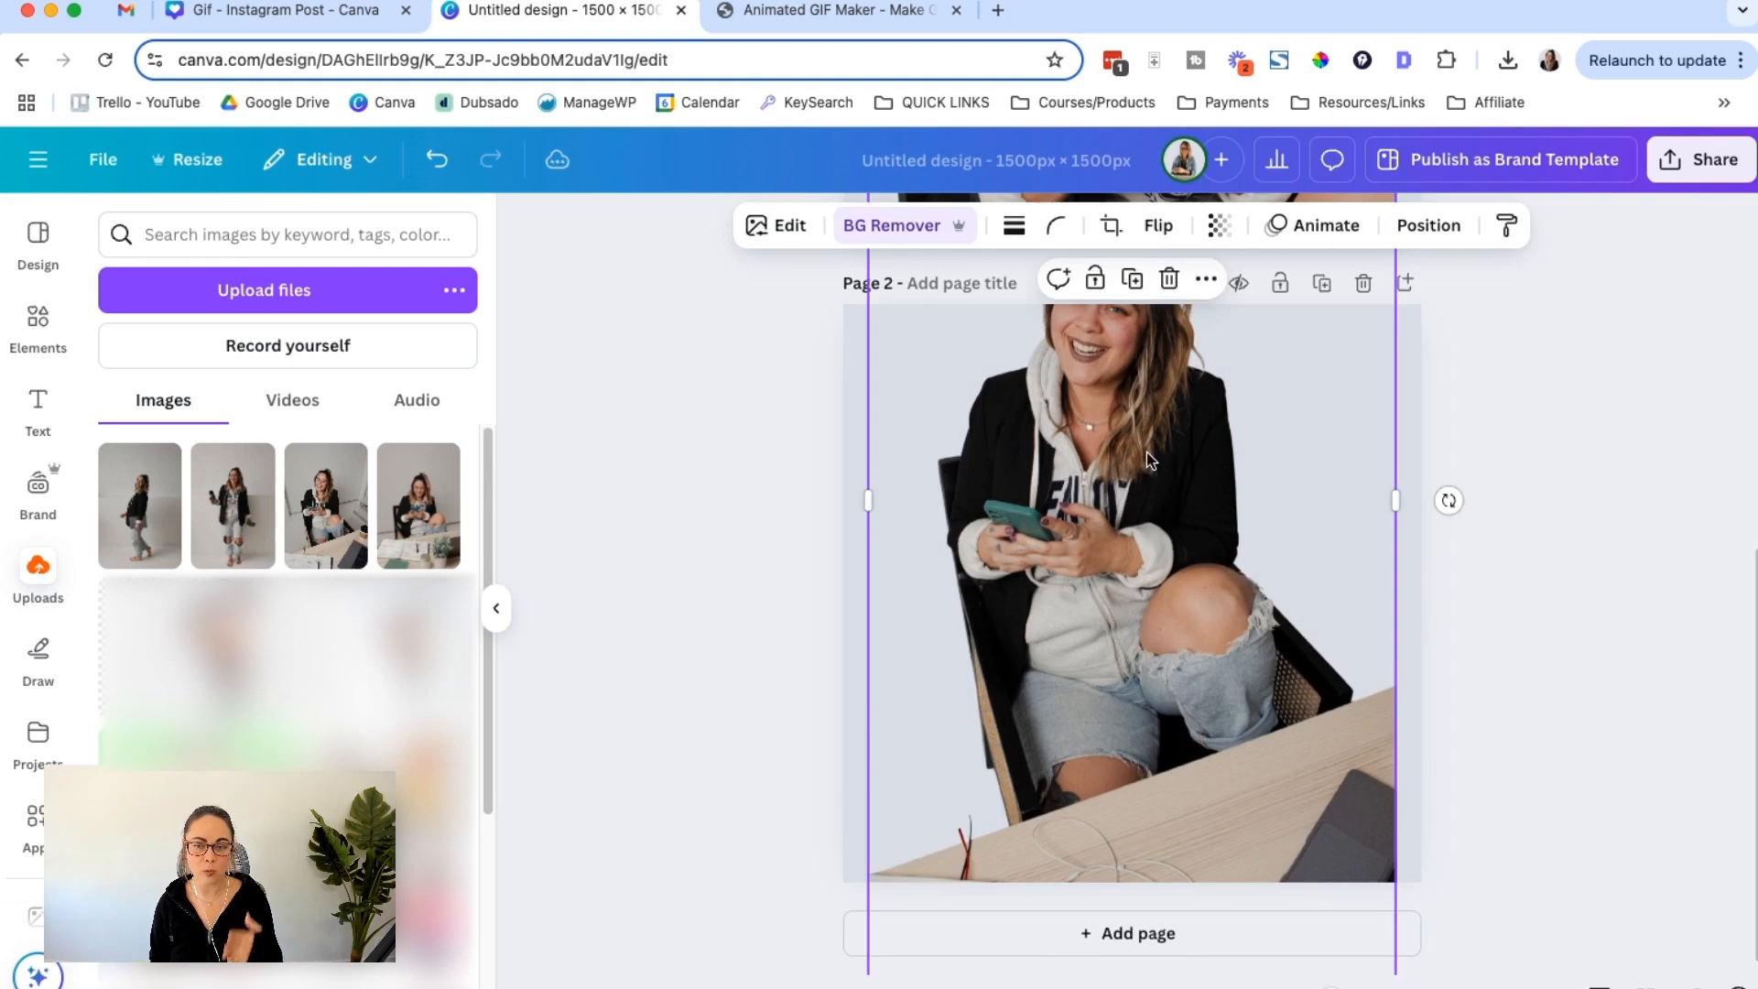
# Step: Move the page 2 photo down so the whole head fits, and crop its lower edge to the page
pyautogui.moveTo(1151, 461); pyautogui.dragTo(1152, 582)
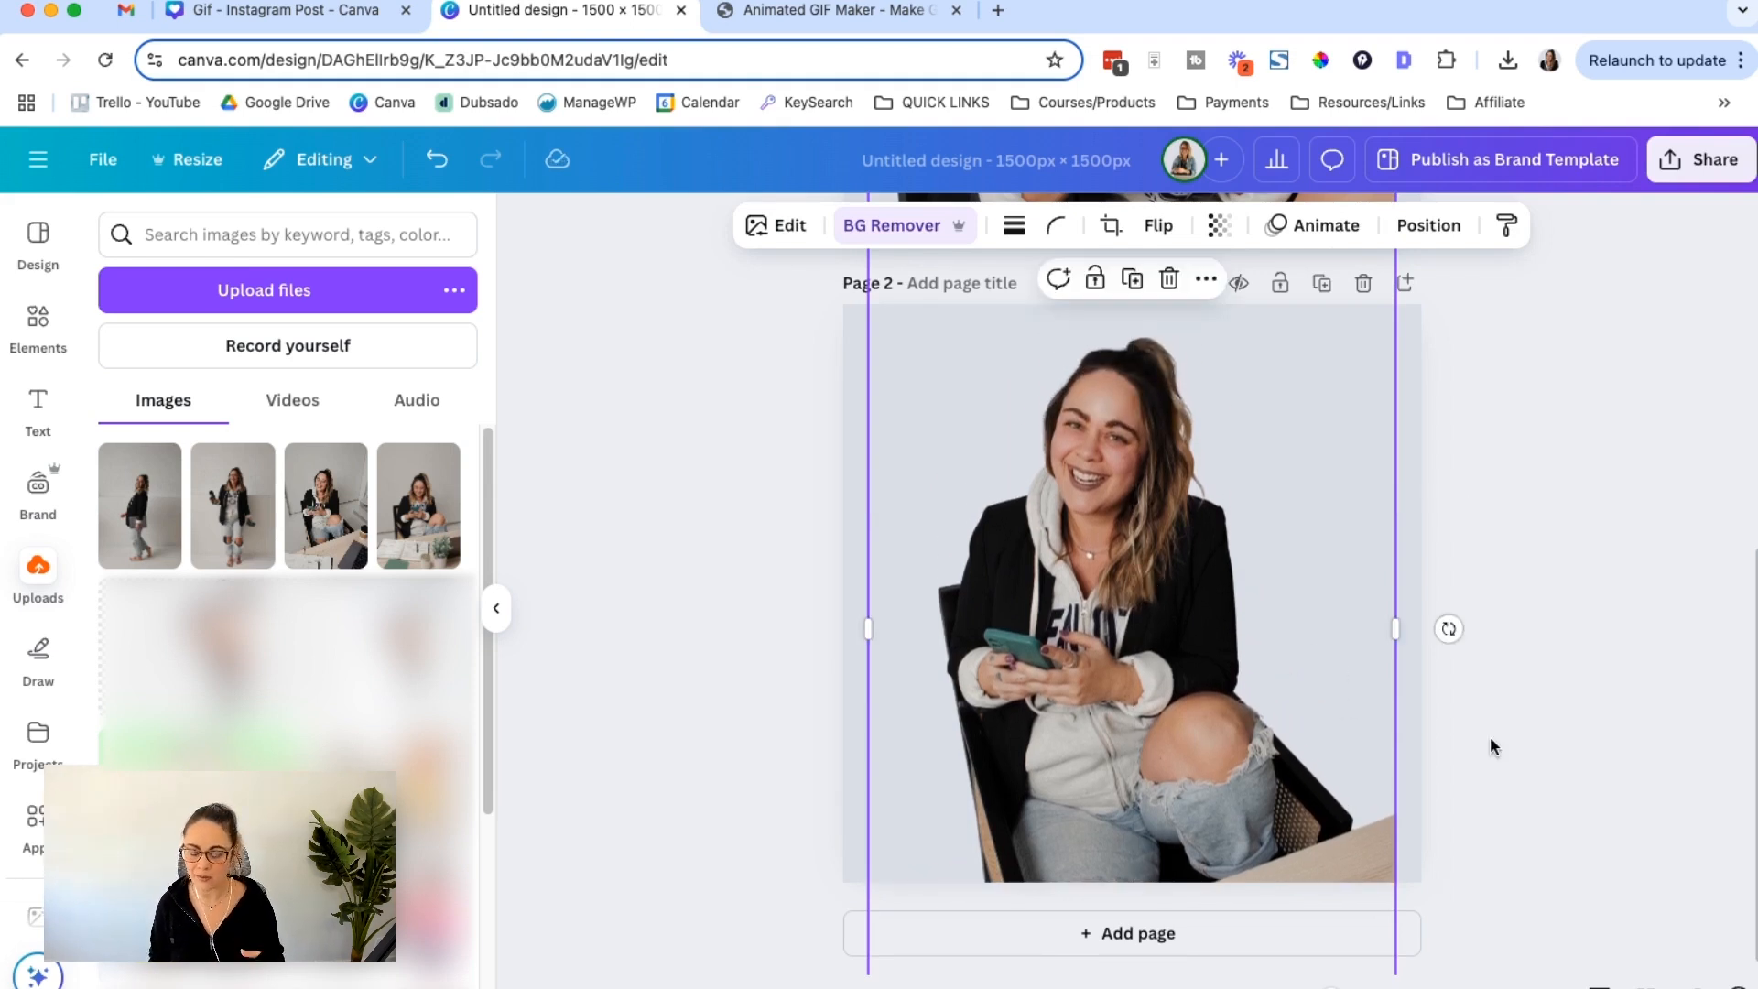
pyautogui.scroll(-3, 1490, 742)
pyautogui.moveTo(1135, 951); pyautogui.dragTo(1161, 760)
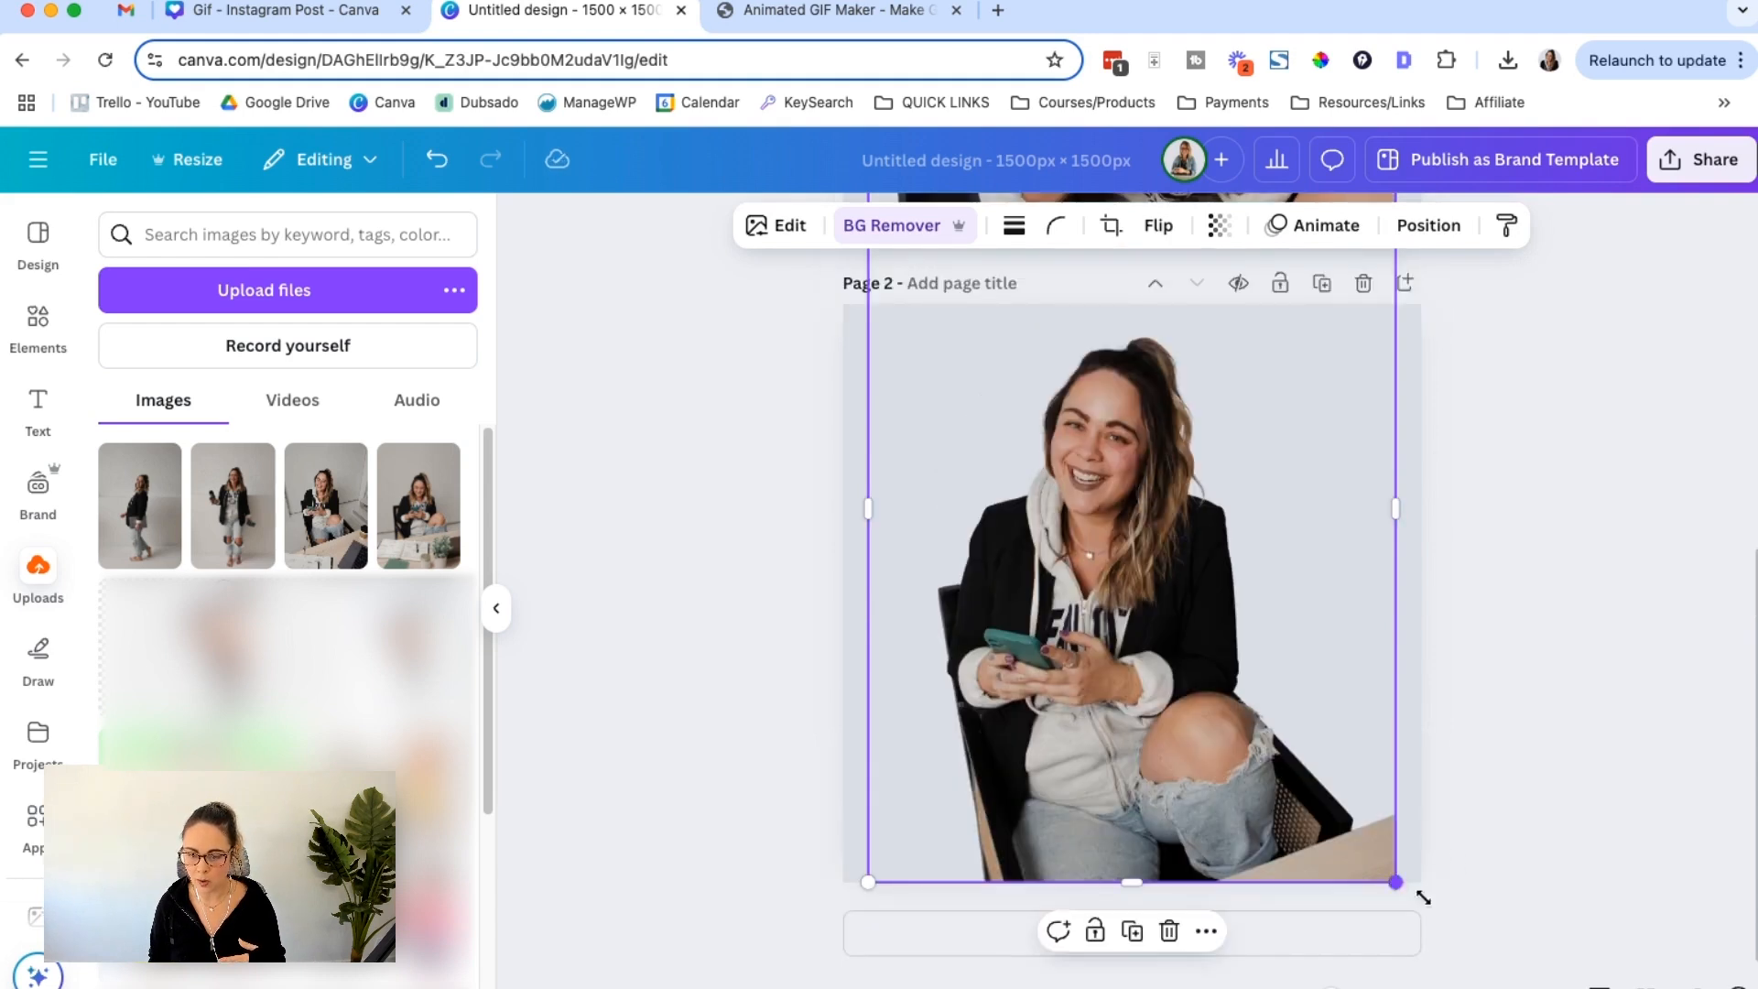
# Step: Enlarge the page 2 photo and center the woman within the square
pyautogui.moveTo(1422, 897); pyautogui.dragTo(1497, 920)
pyautogui.click(1635, 748)
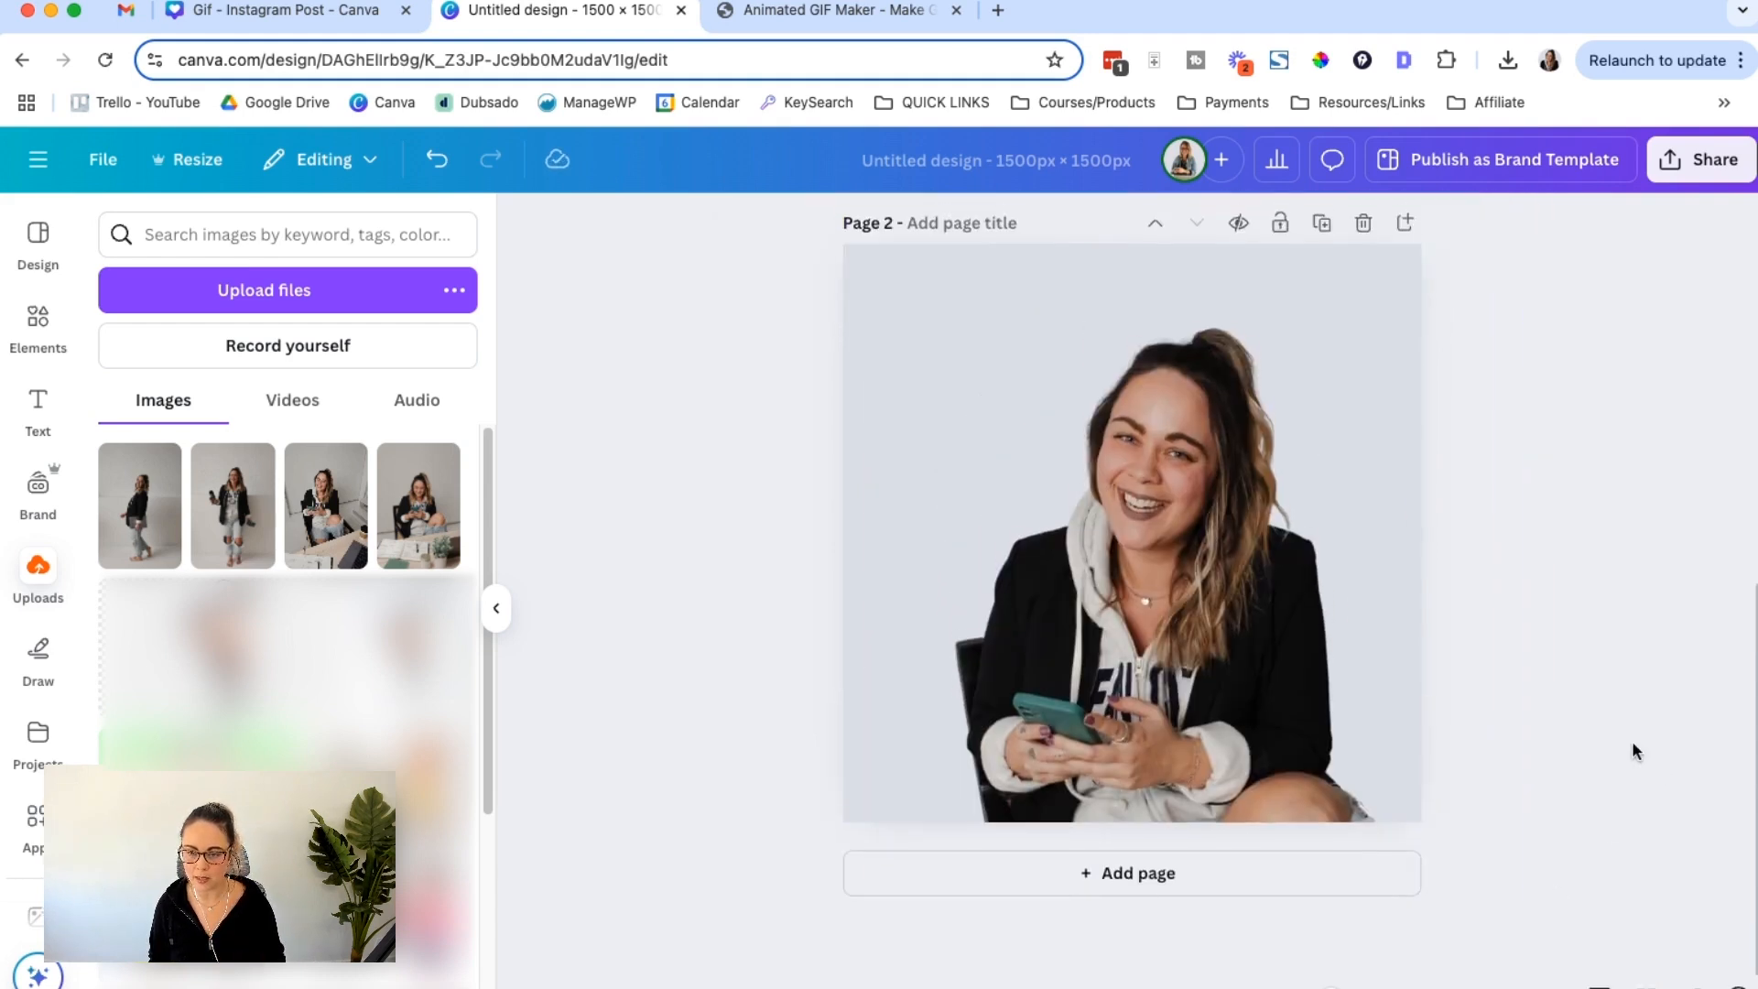
pyautogui.click(1219, 633)
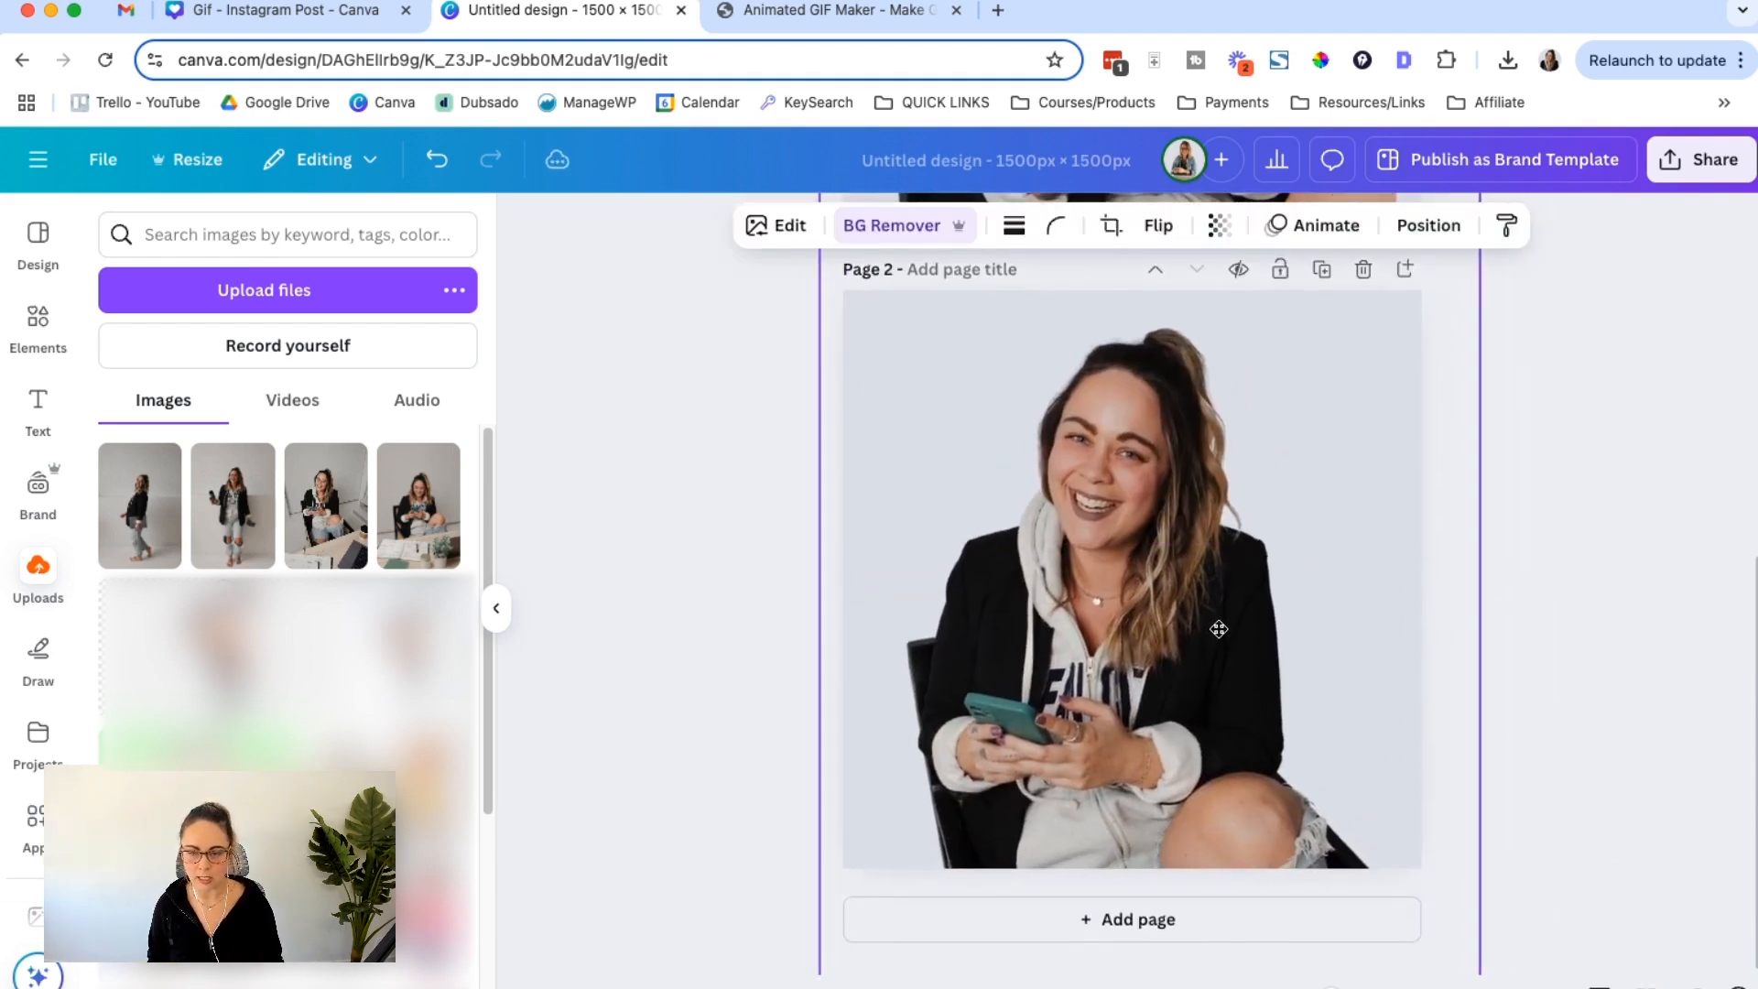
pyautogui.moveTo(1219, 629); pyautogui.dragTo(1231, 631)
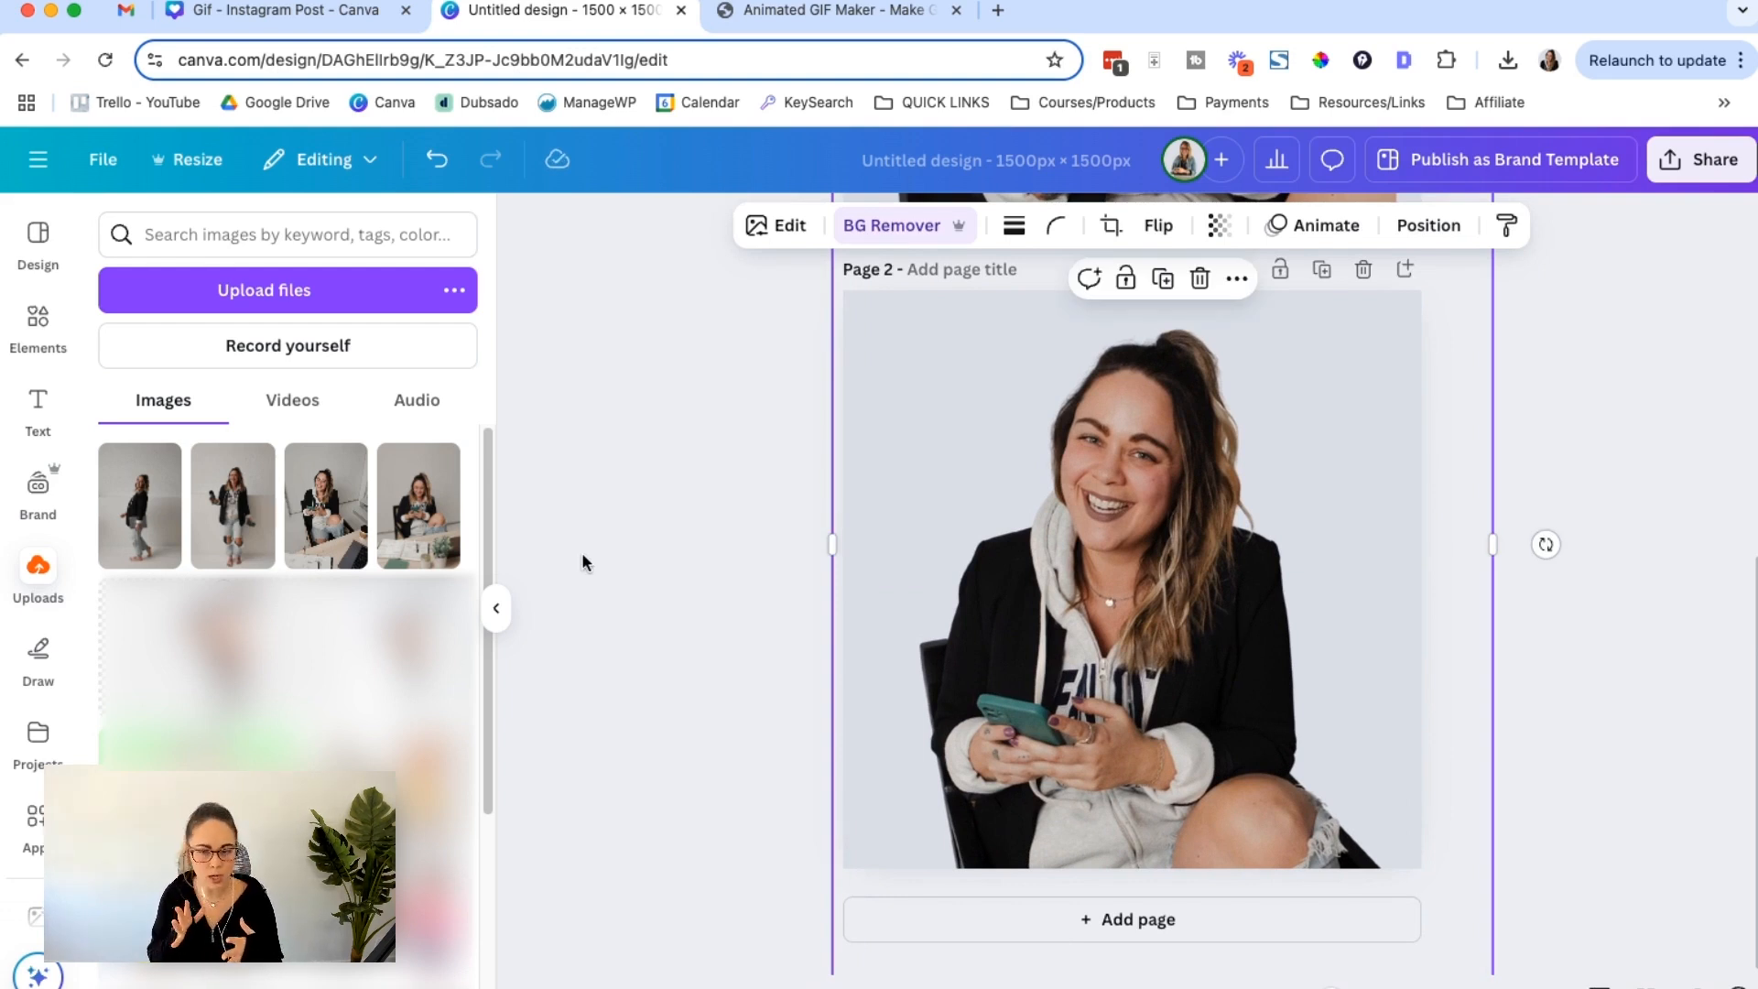
# Step: Switch to the finished Gif design and review the portraits on its three pages
pyautogui.click(316, 14)
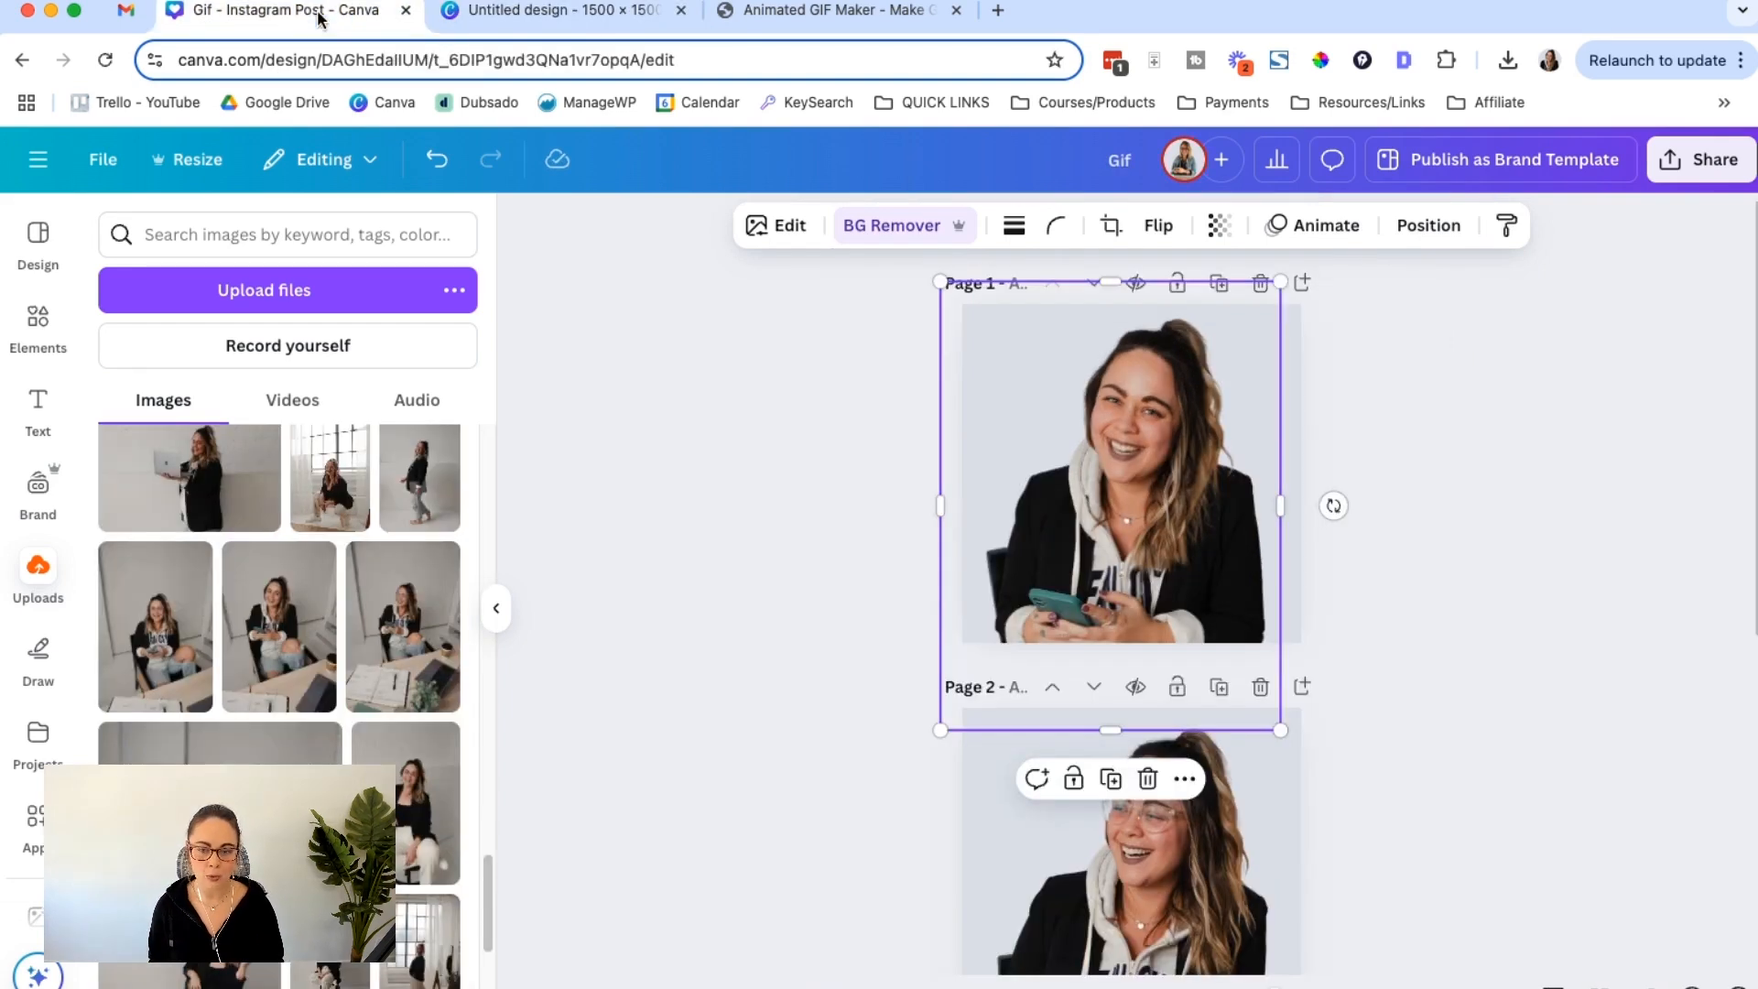
pyautogui.click(1568, 558)
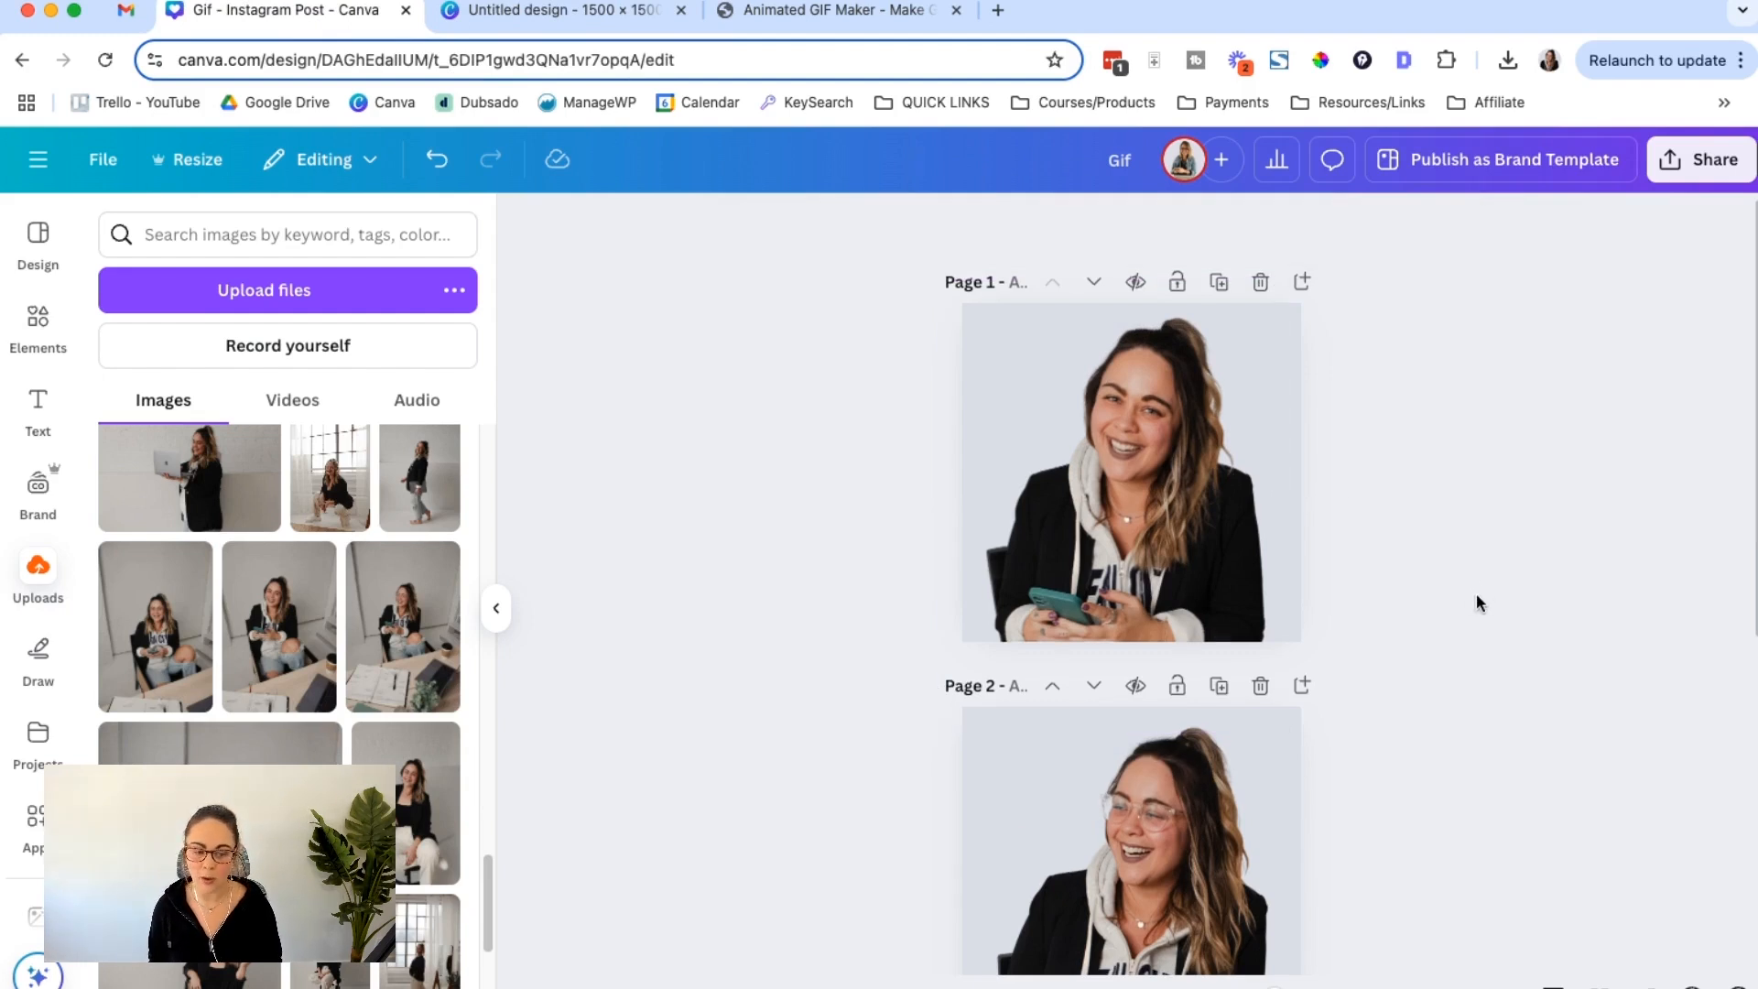
pyautogui.scroll(-1, 1476, 595)
pyautogui.scroll(-6, 1464, 547)
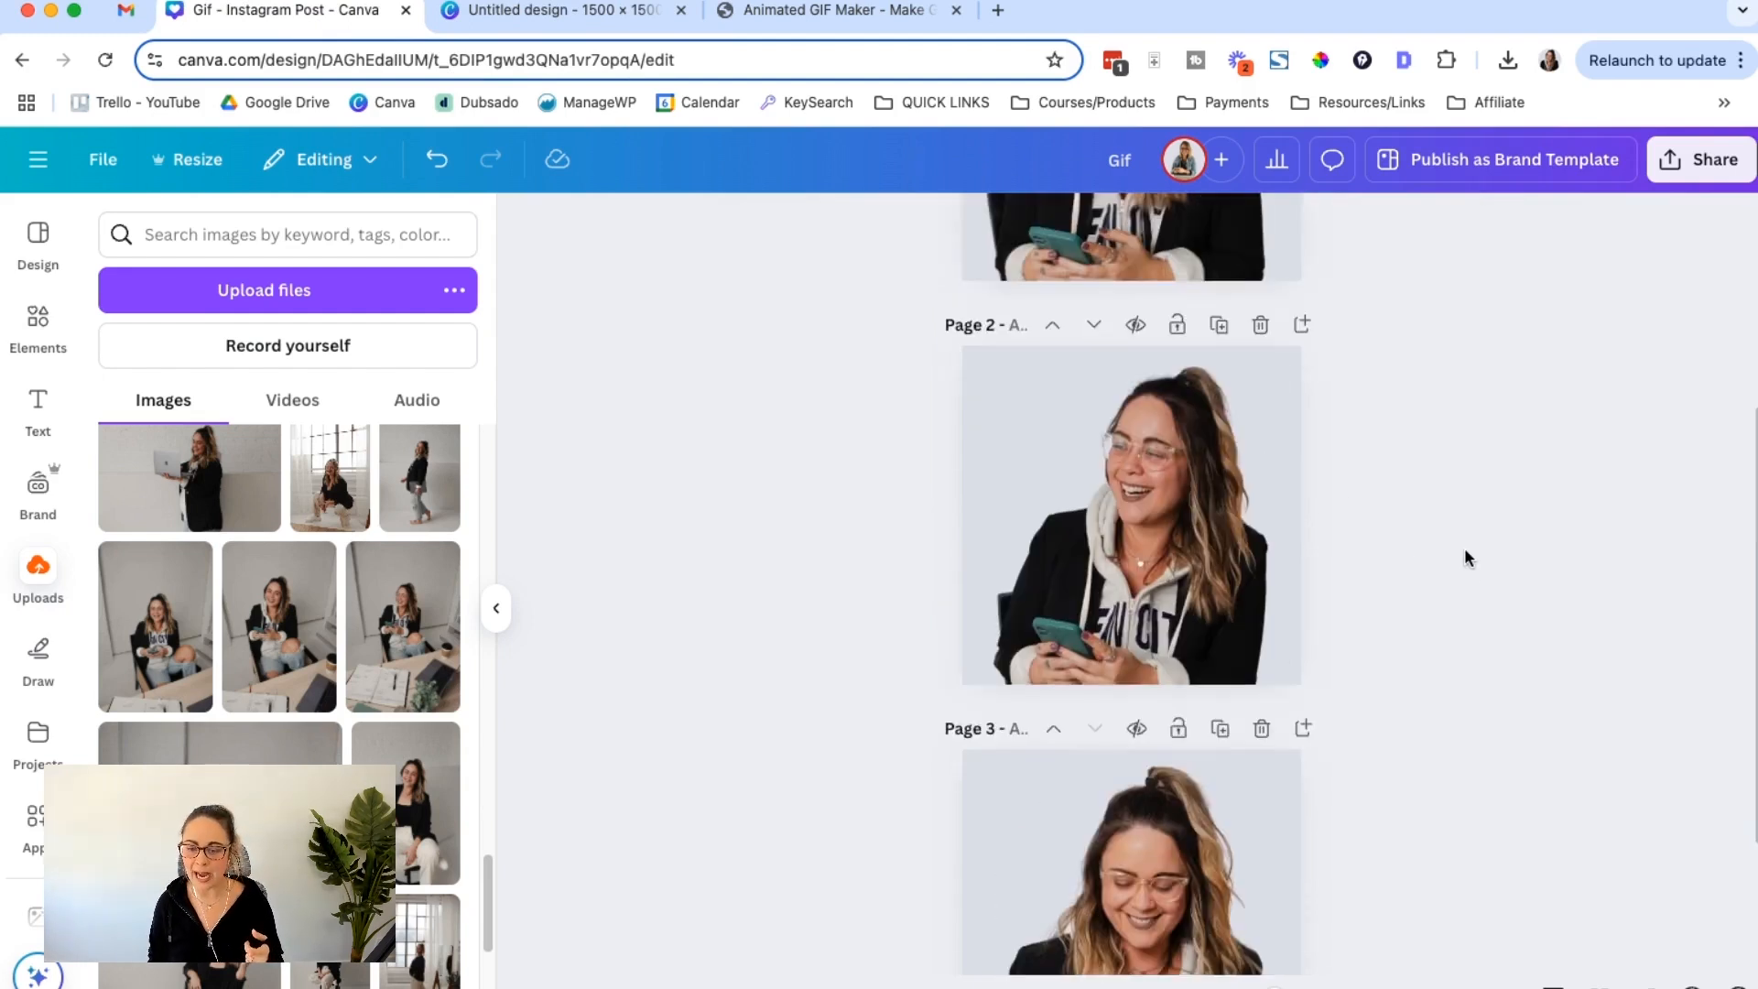
pyautogui.scroll(5, 1464, 547)
pyautogui.scroll(3, 1464, 549)
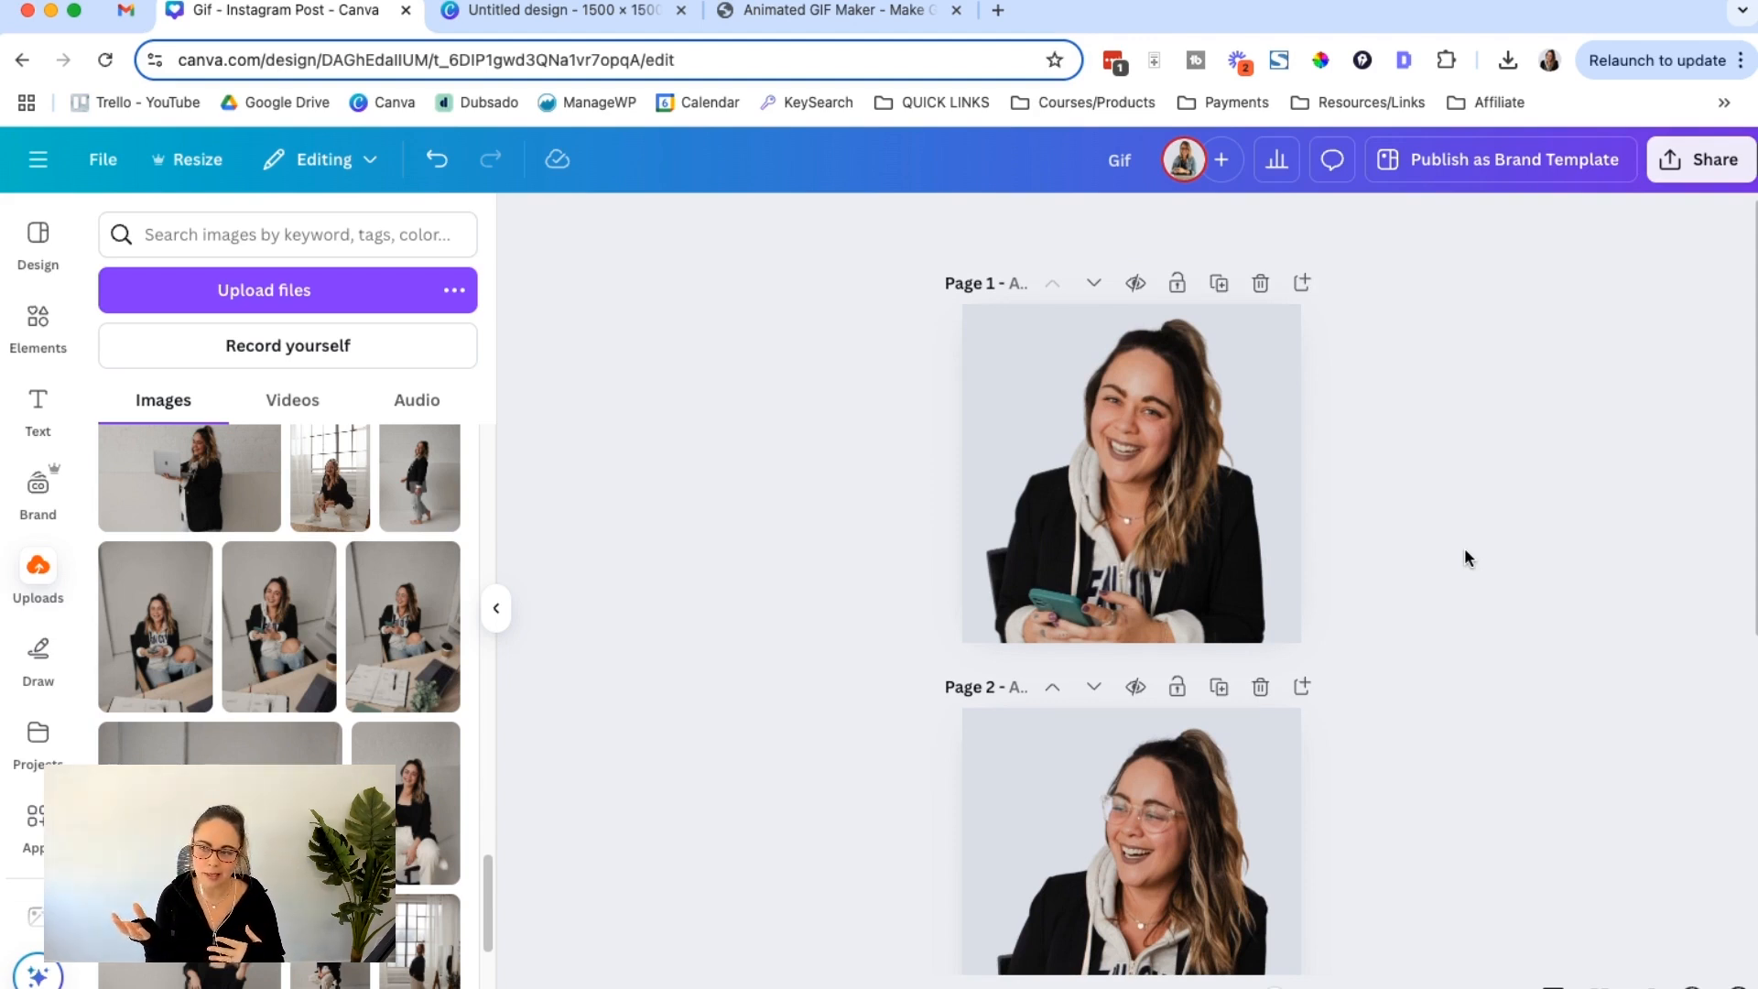
pyautogui.scroll(-4, 1474, 625)
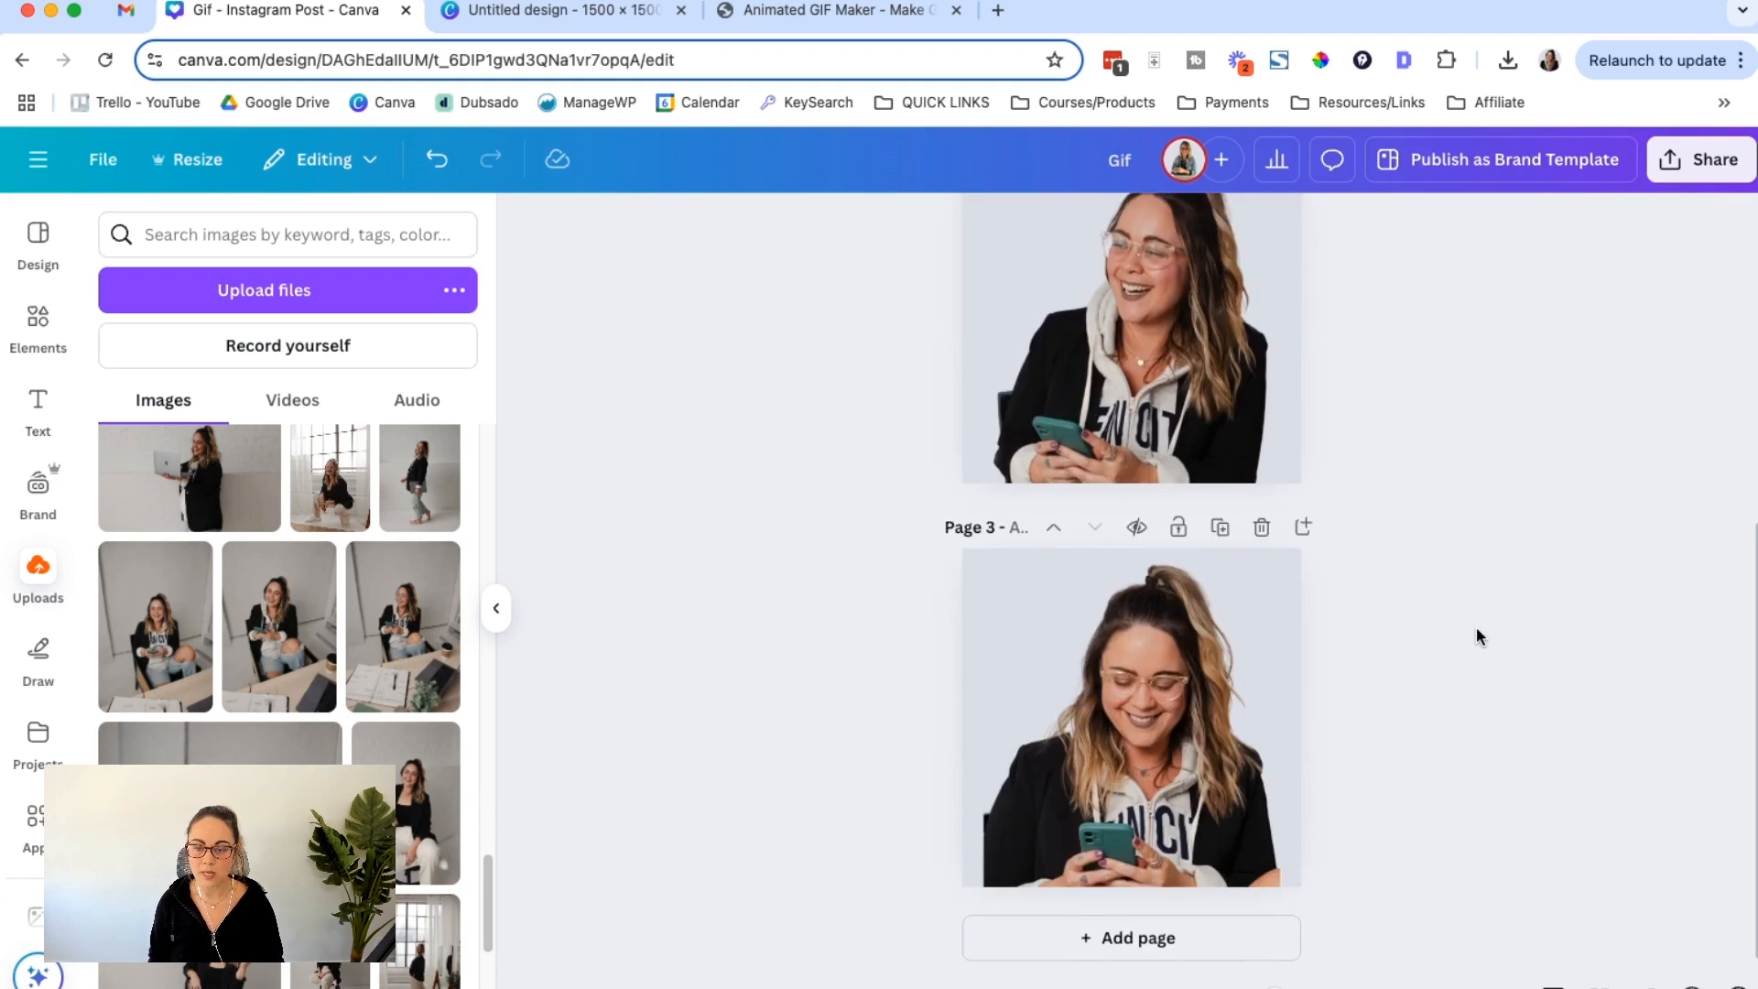
pyautogui.scroll(4, 1474, 624)
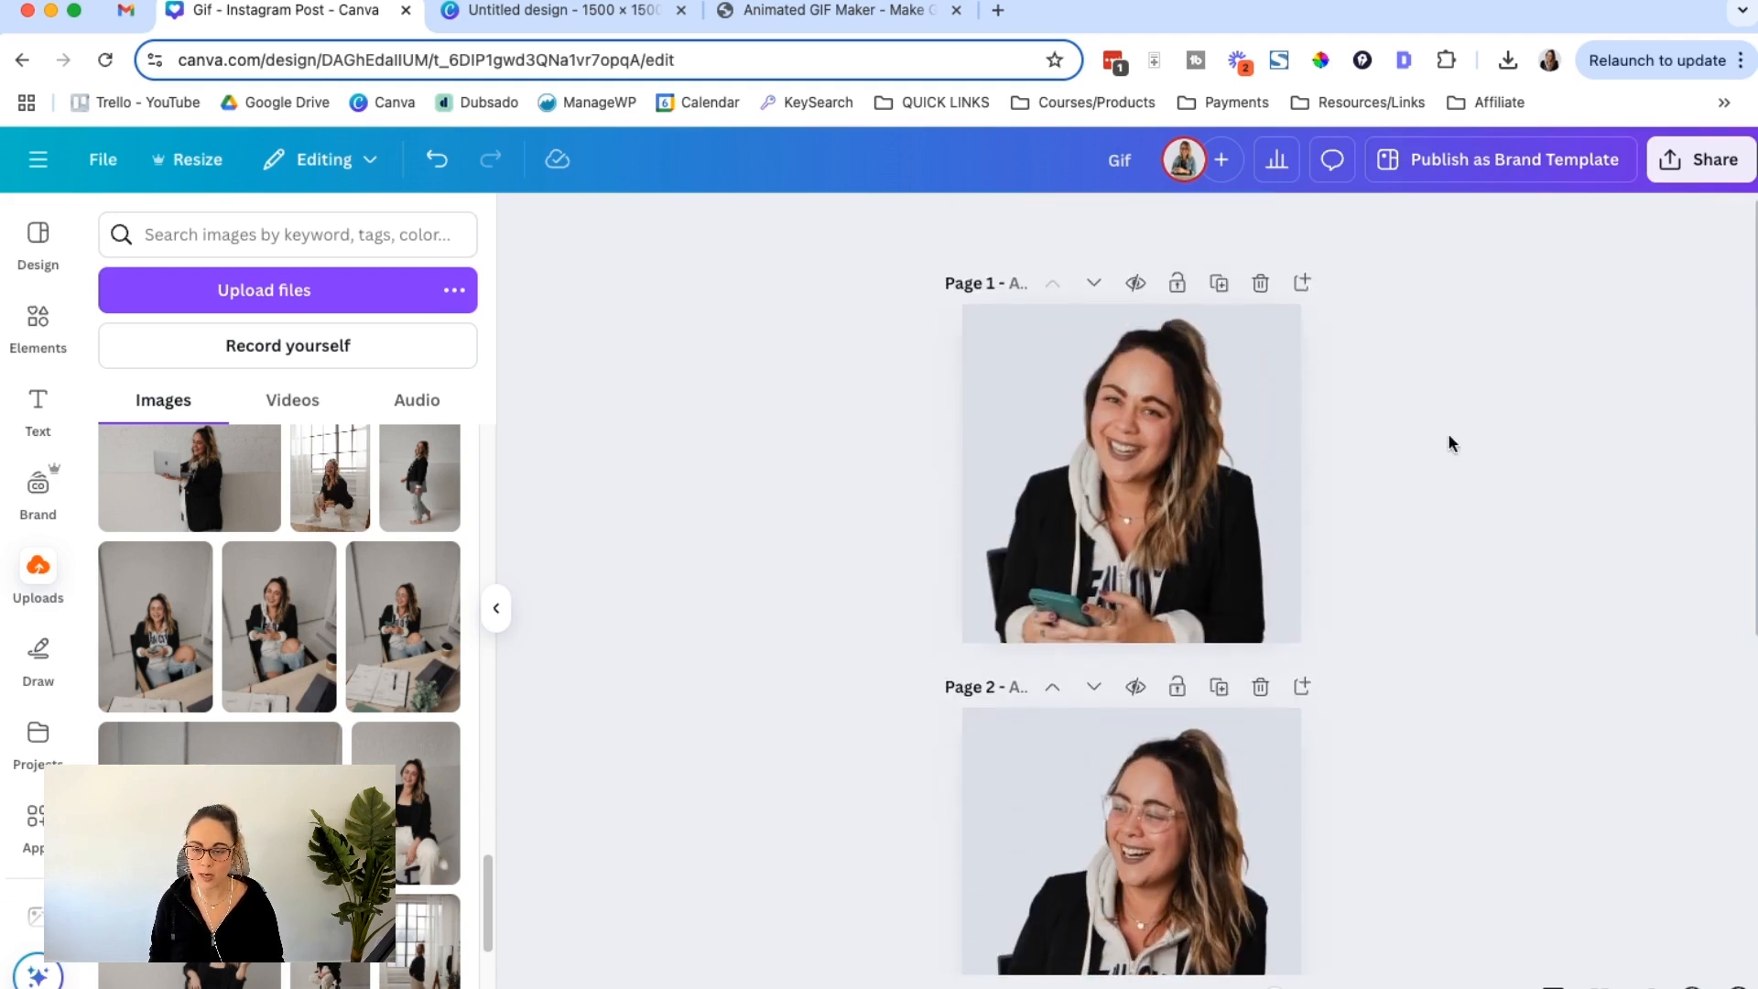
pyautogui.scroll(-4, 1507, 541)
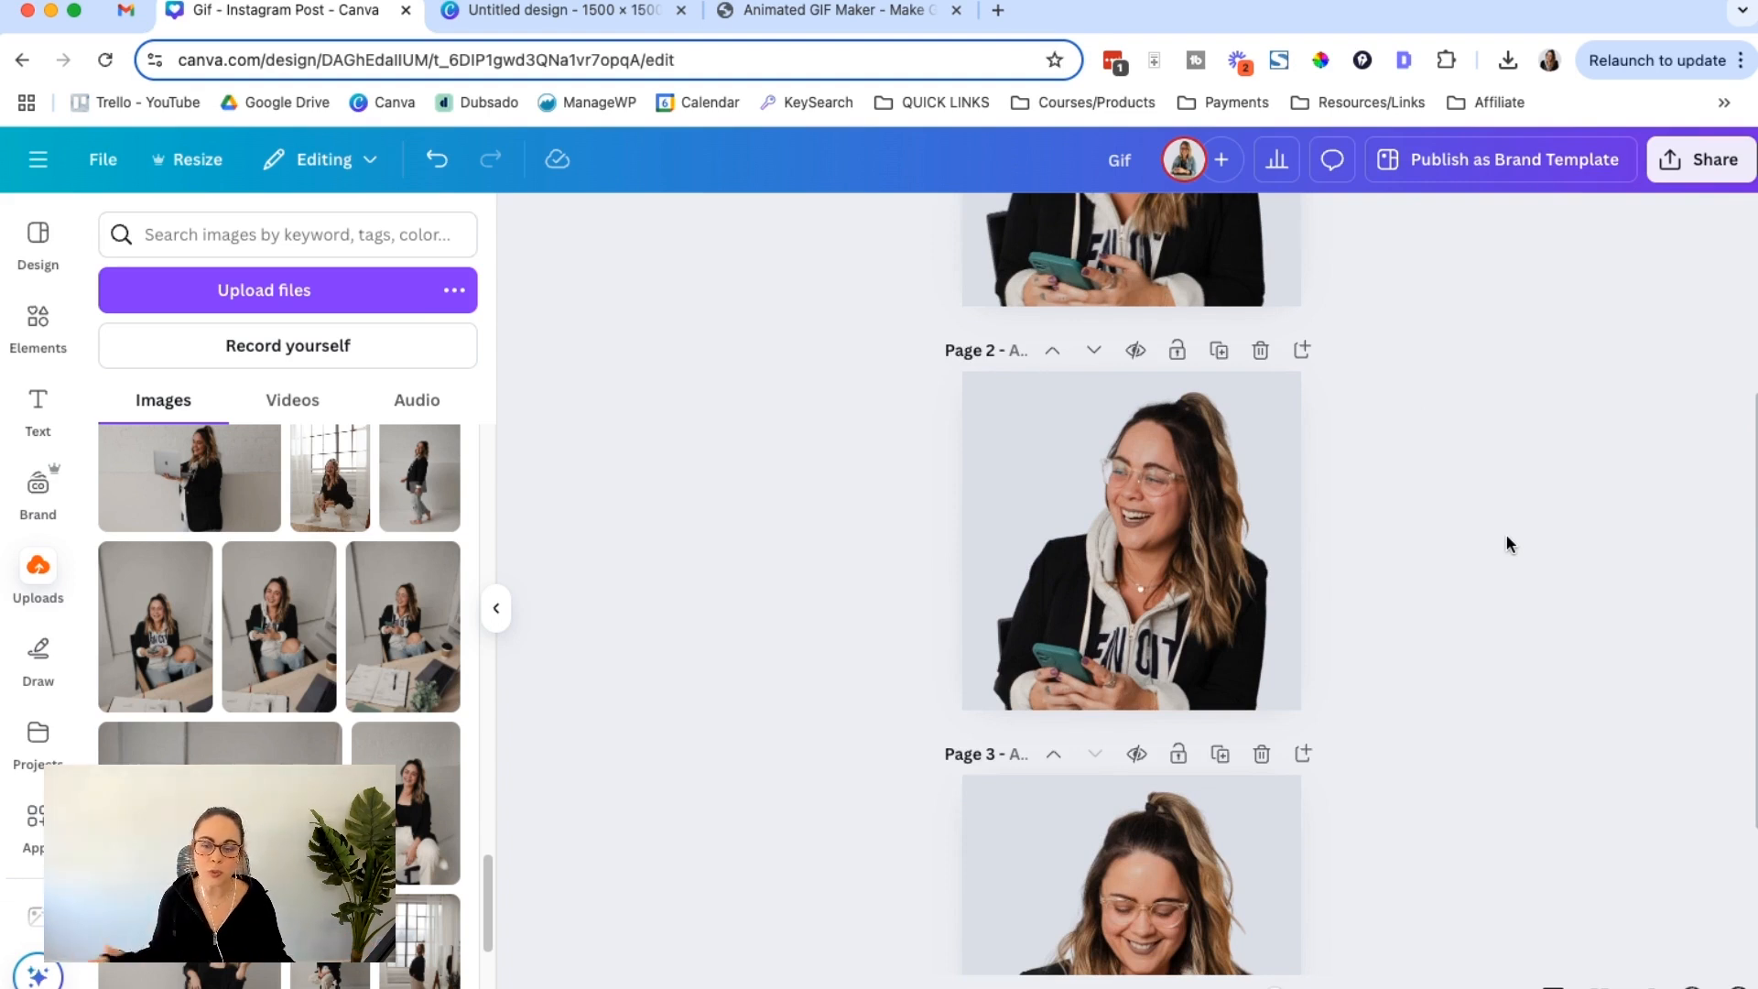
pyautogui.scroll(1, 1474, 721)
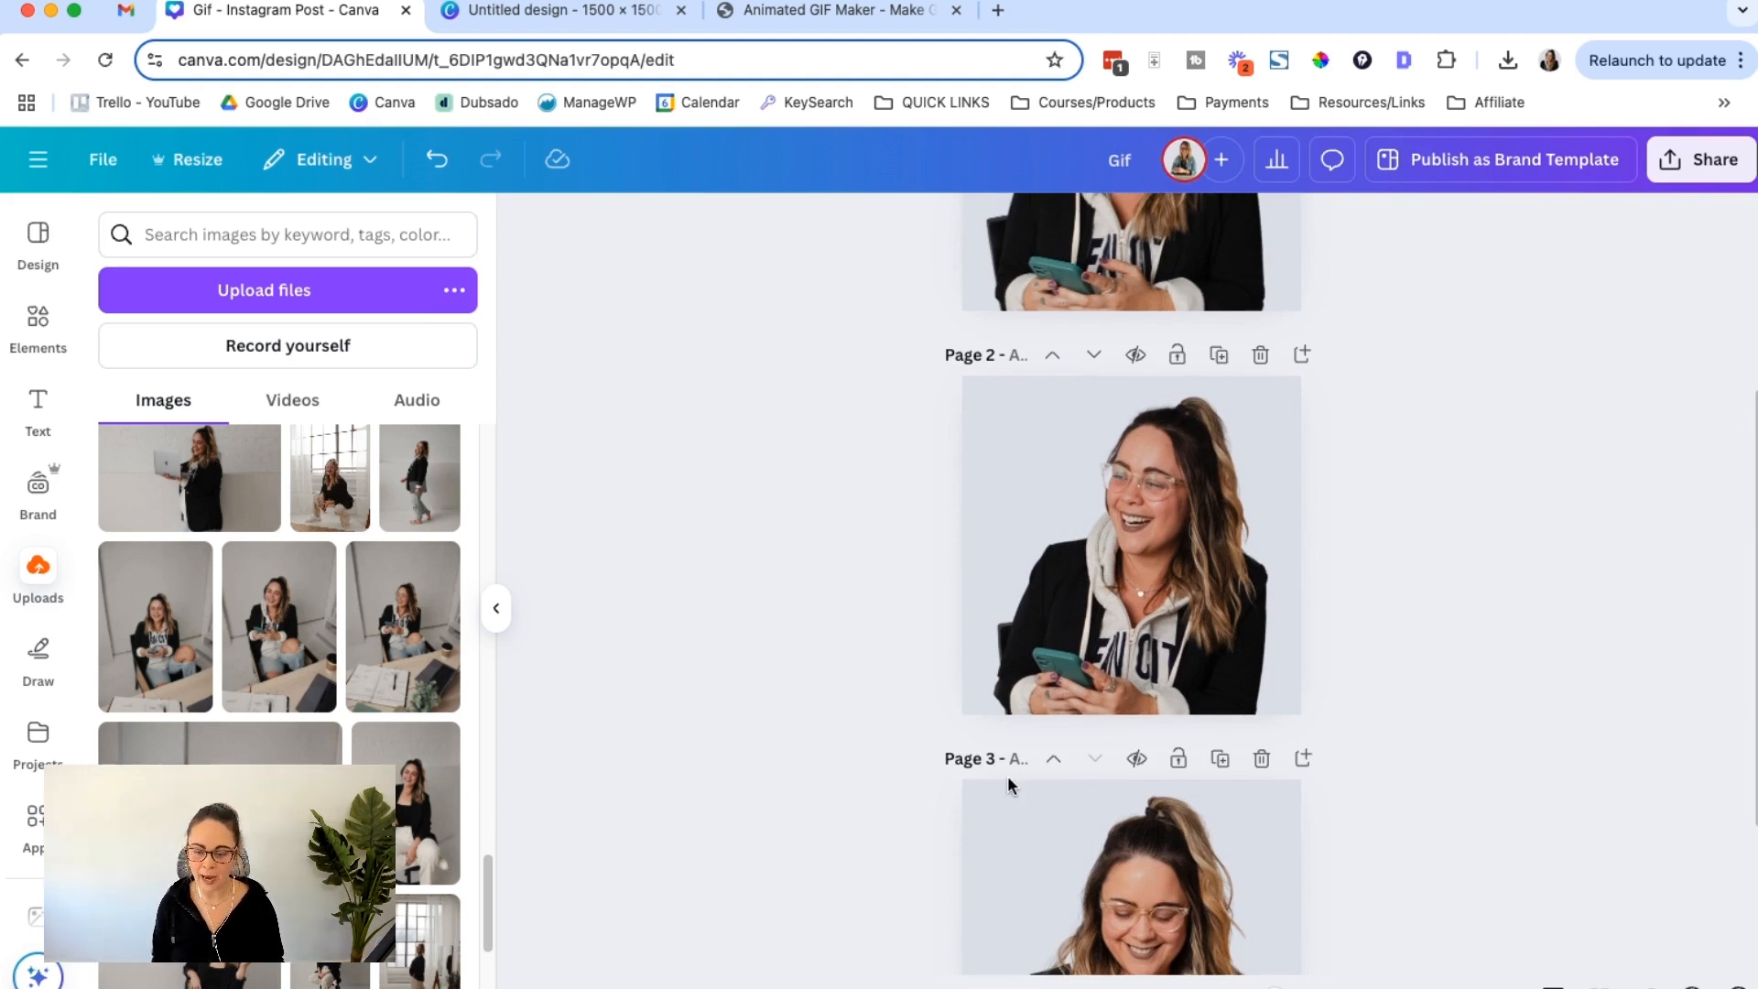
pyautogui.scroll(4, 1448, 654)
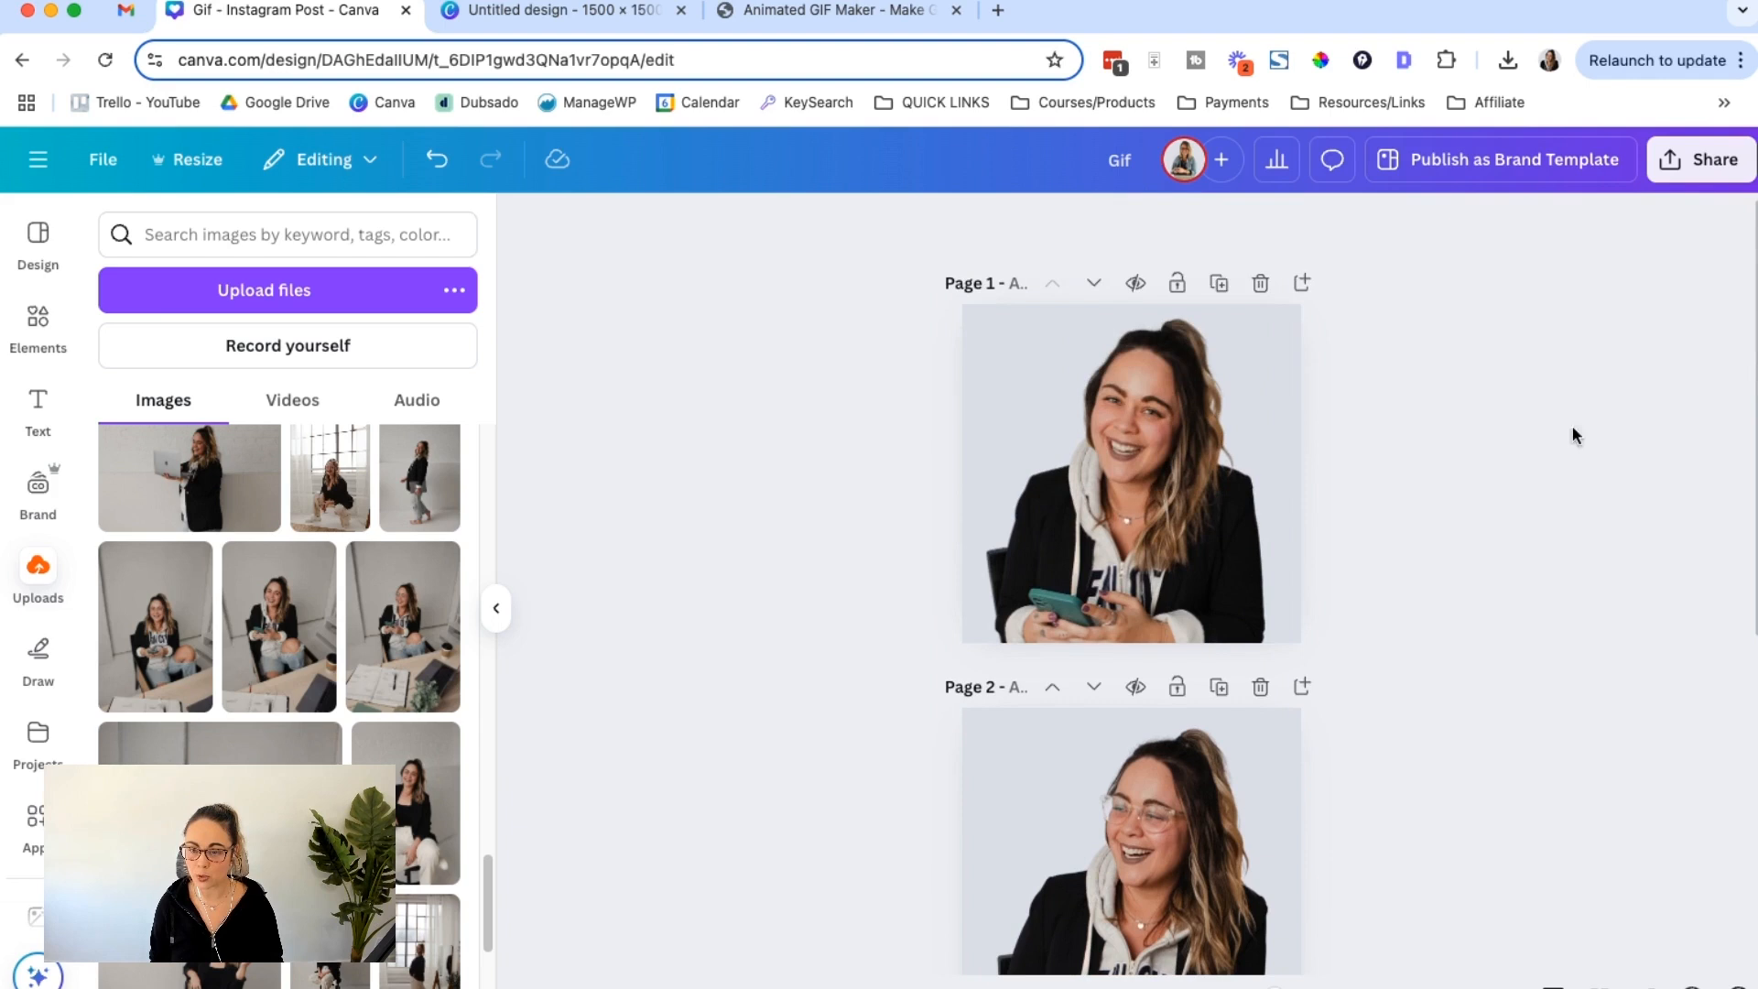
# Step: Download pages 1–3 of the Gif design as PNG images at size 1
pyautogui.click(1701, 160)
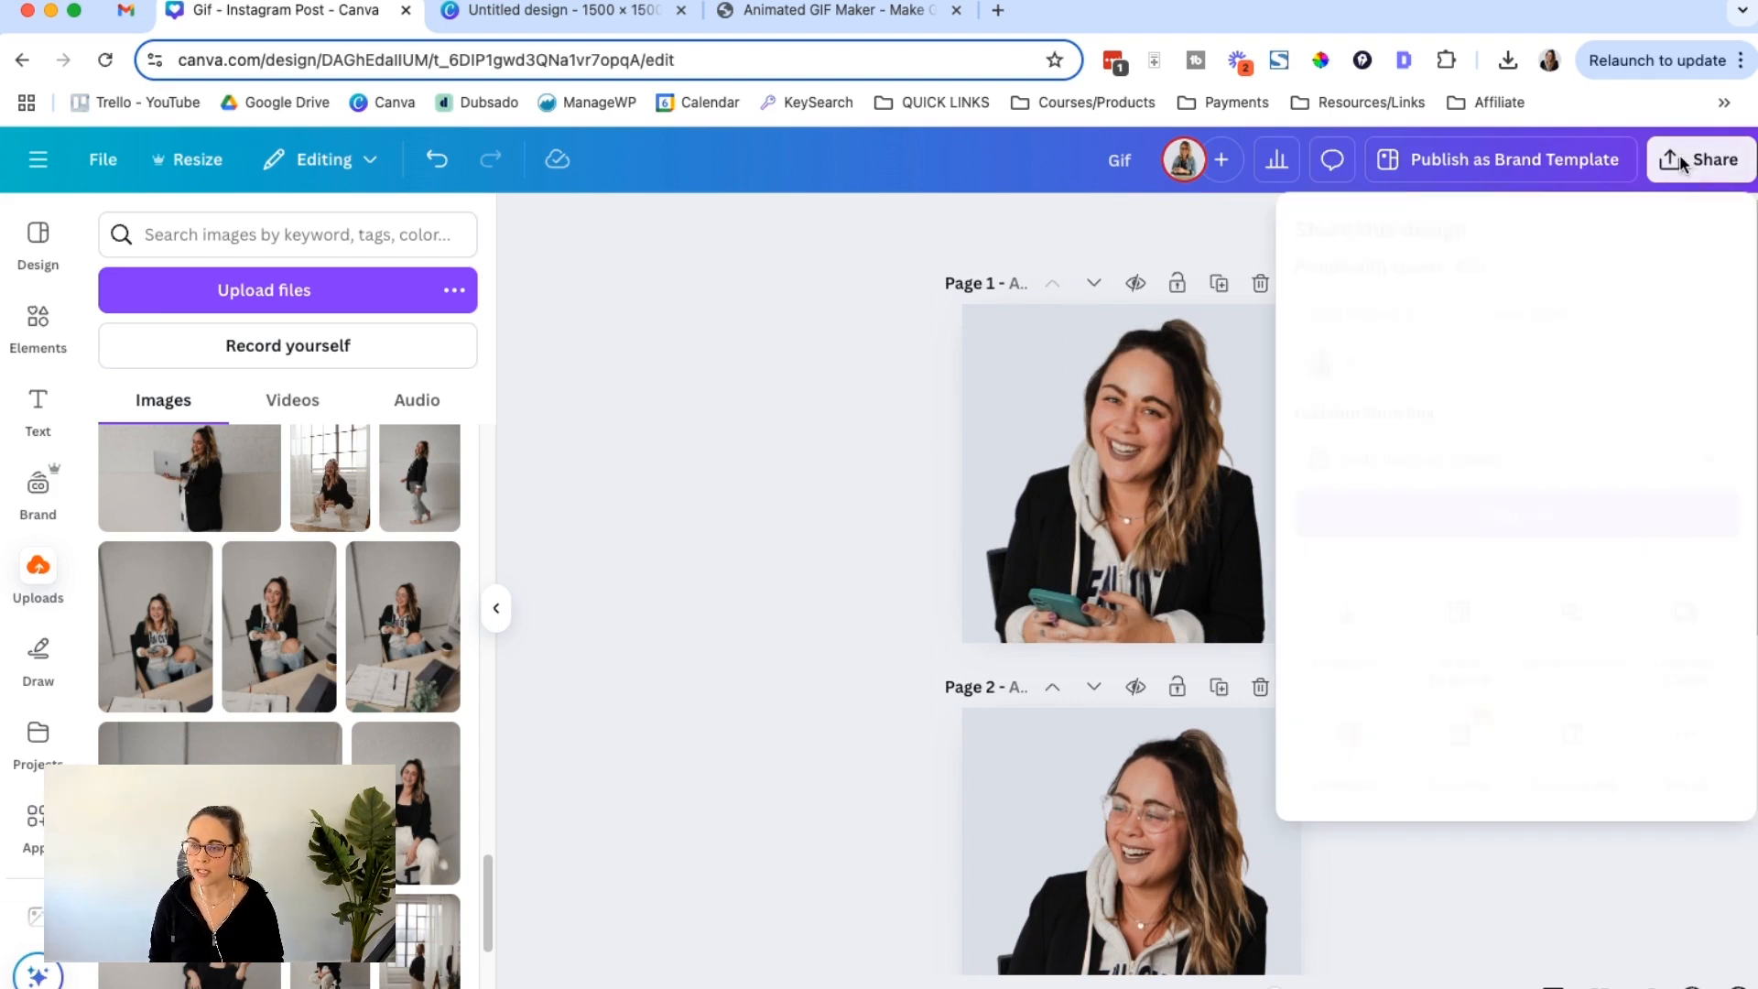
pyautogui.click(1345, 615)
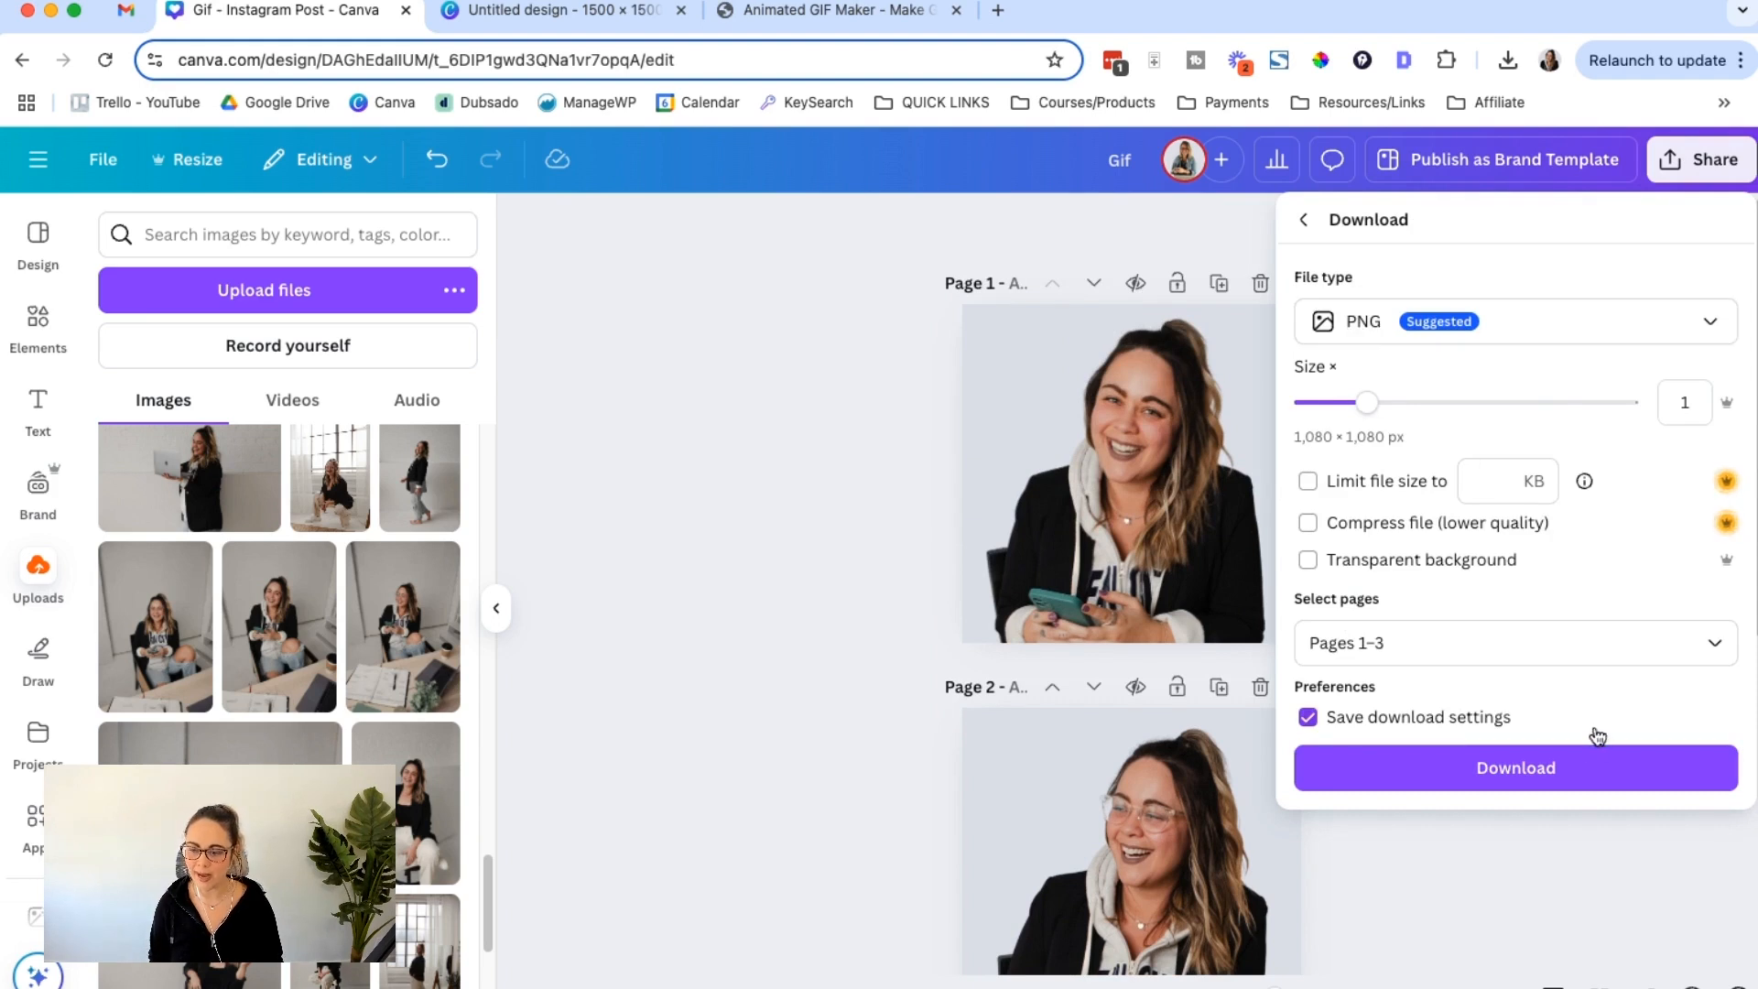
pyautogui.click(1564, 767)
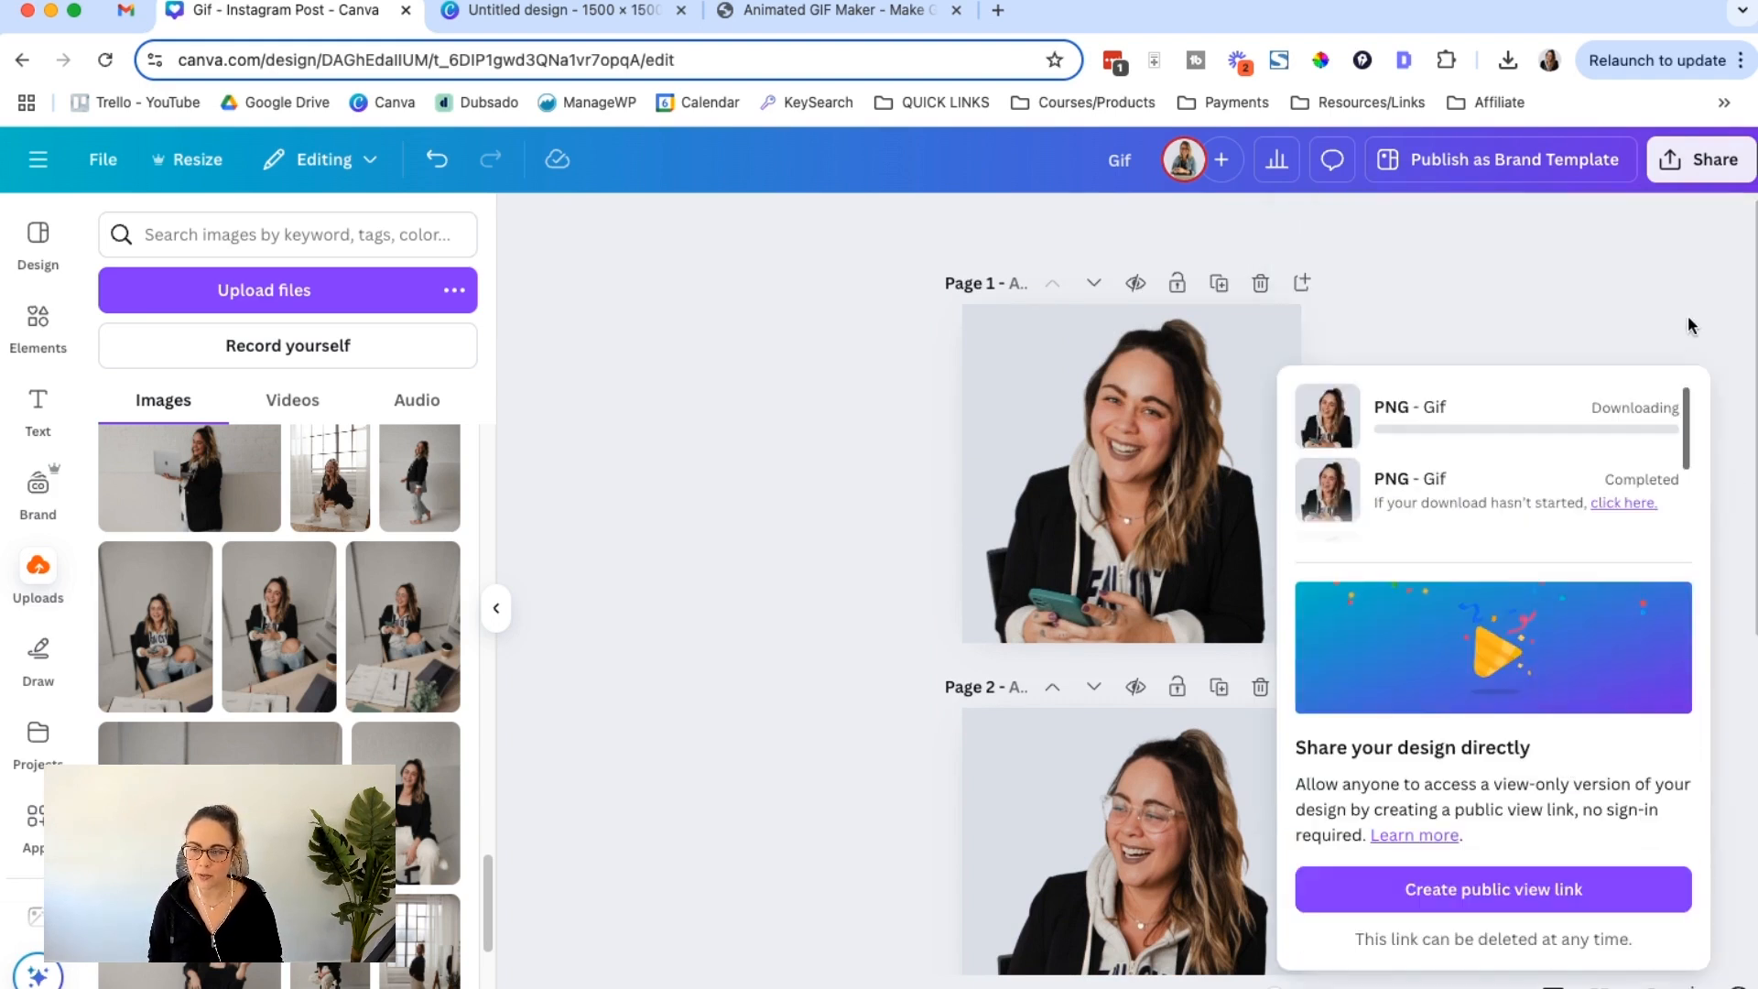
# Step: Unpack the downloaded Gif (3).zip and check the PNG files in its folder
pyautogui.click(1507, 60)
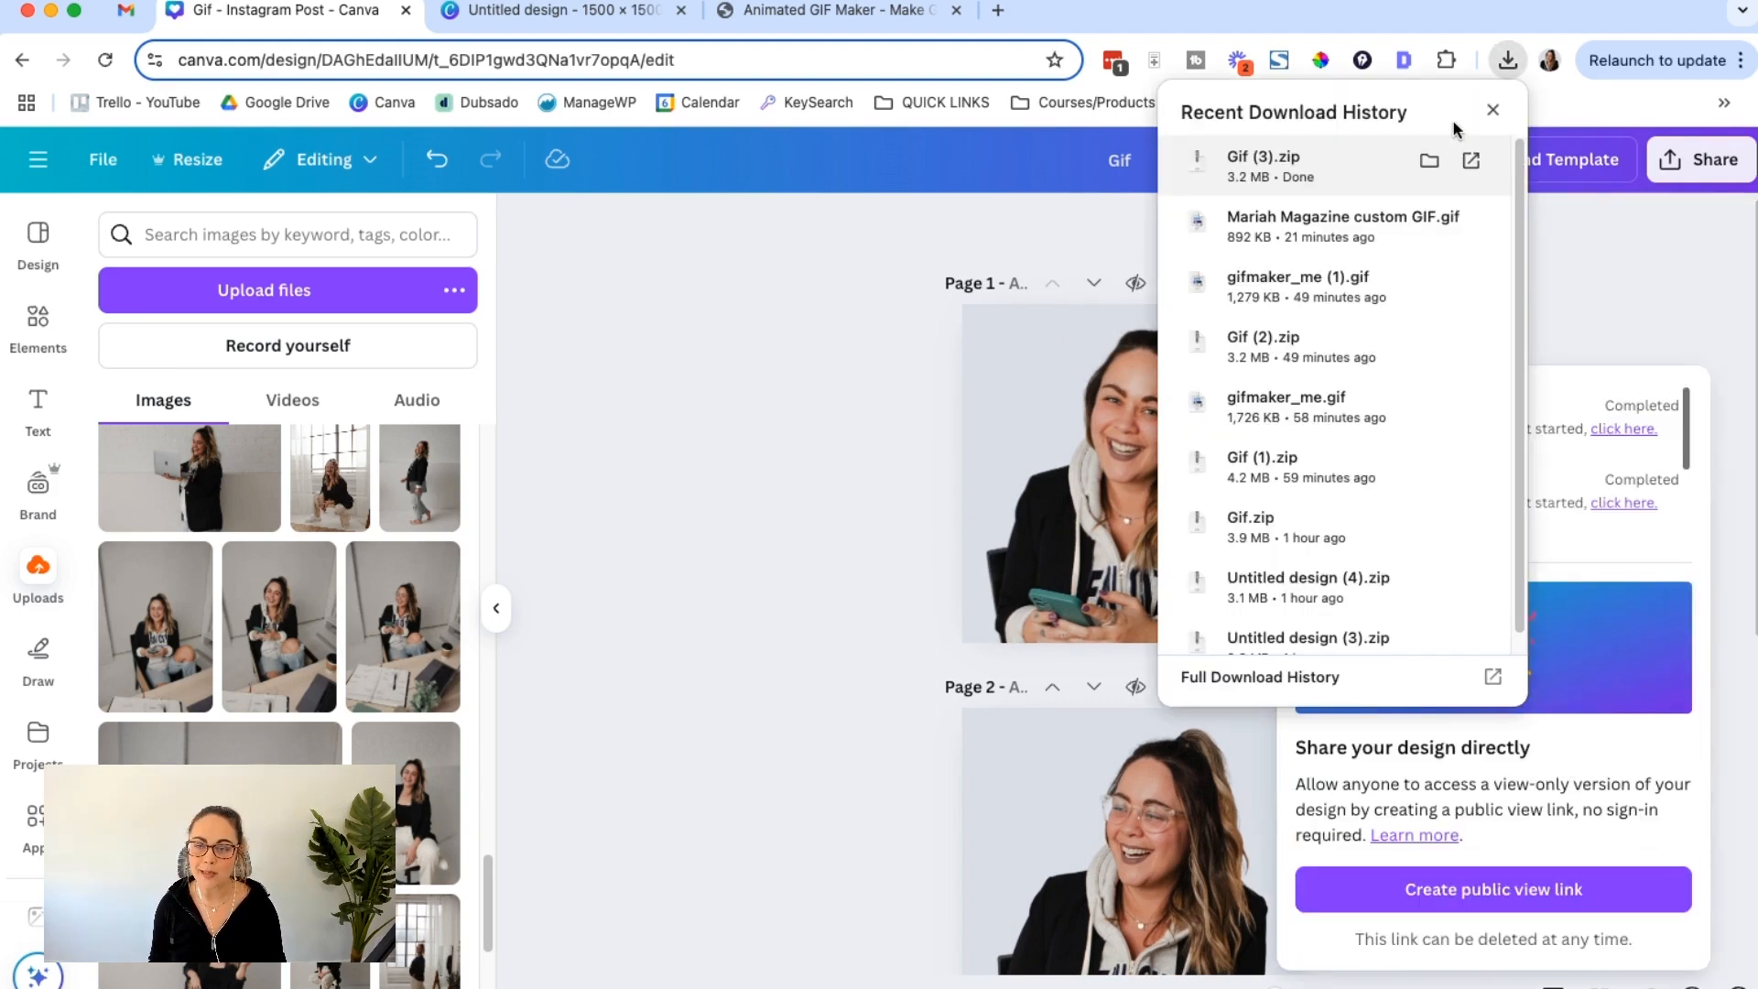
pyautogui.click(1335, 171)
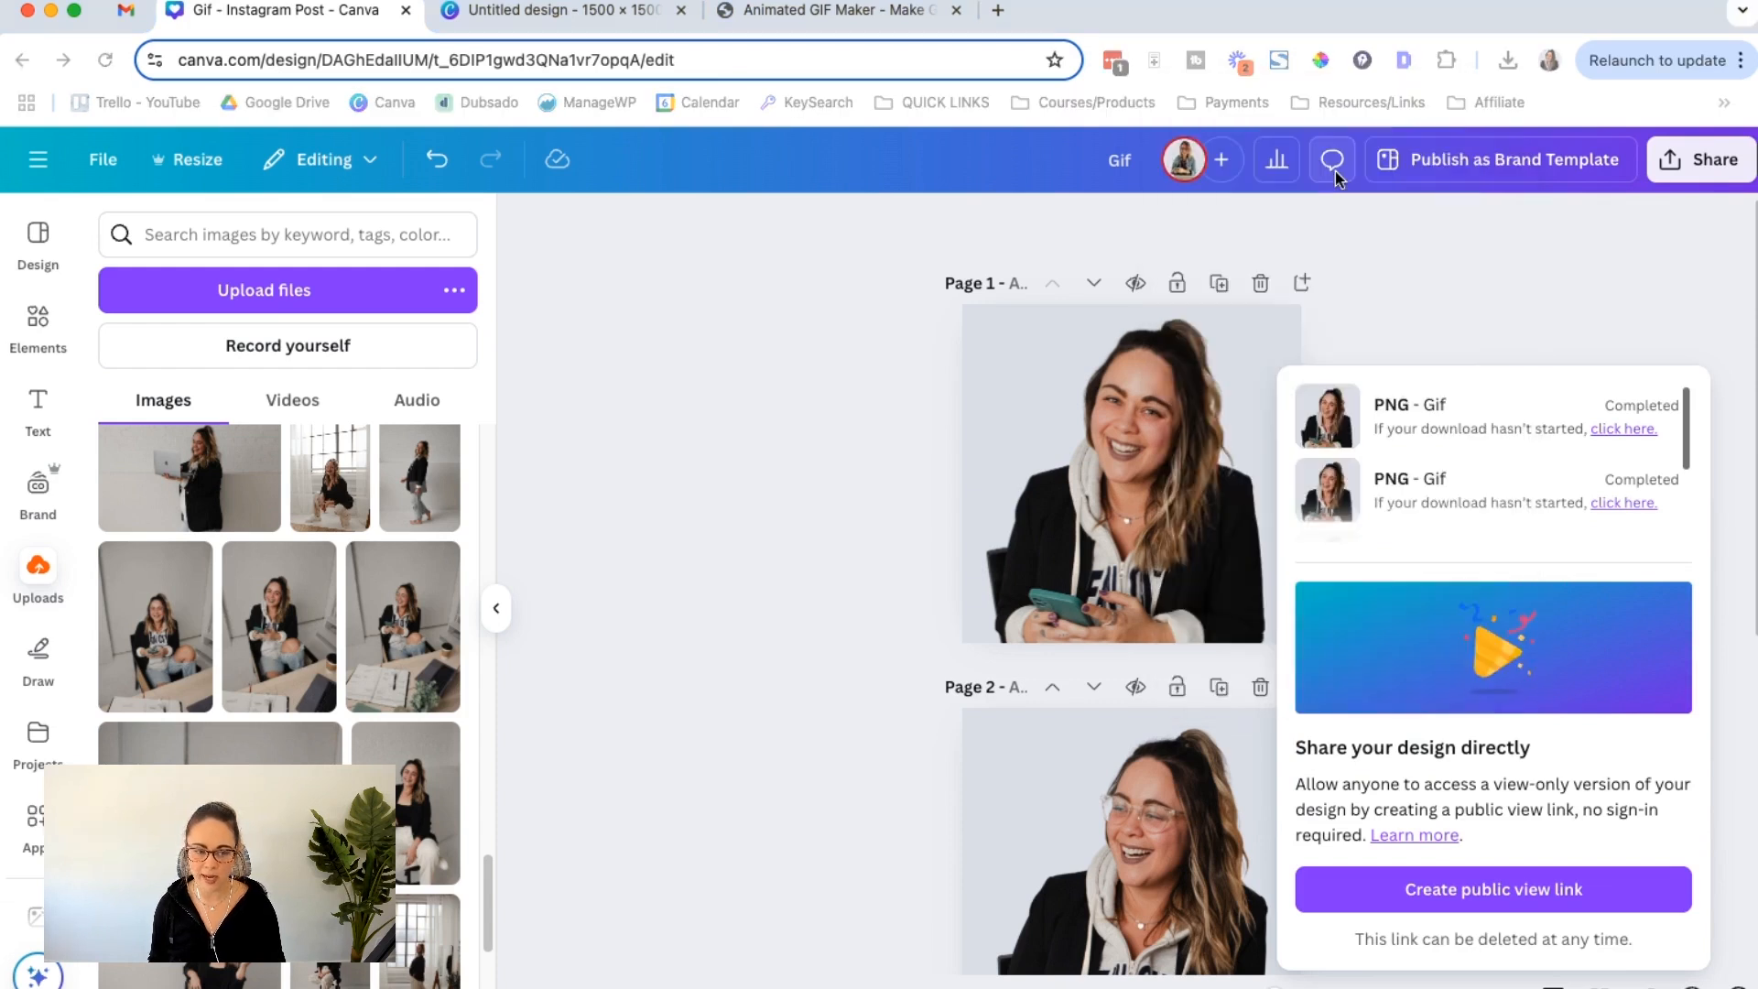
pyautogui.moveTo(1255, 506); pyautogui.dragTo(1391, 553)
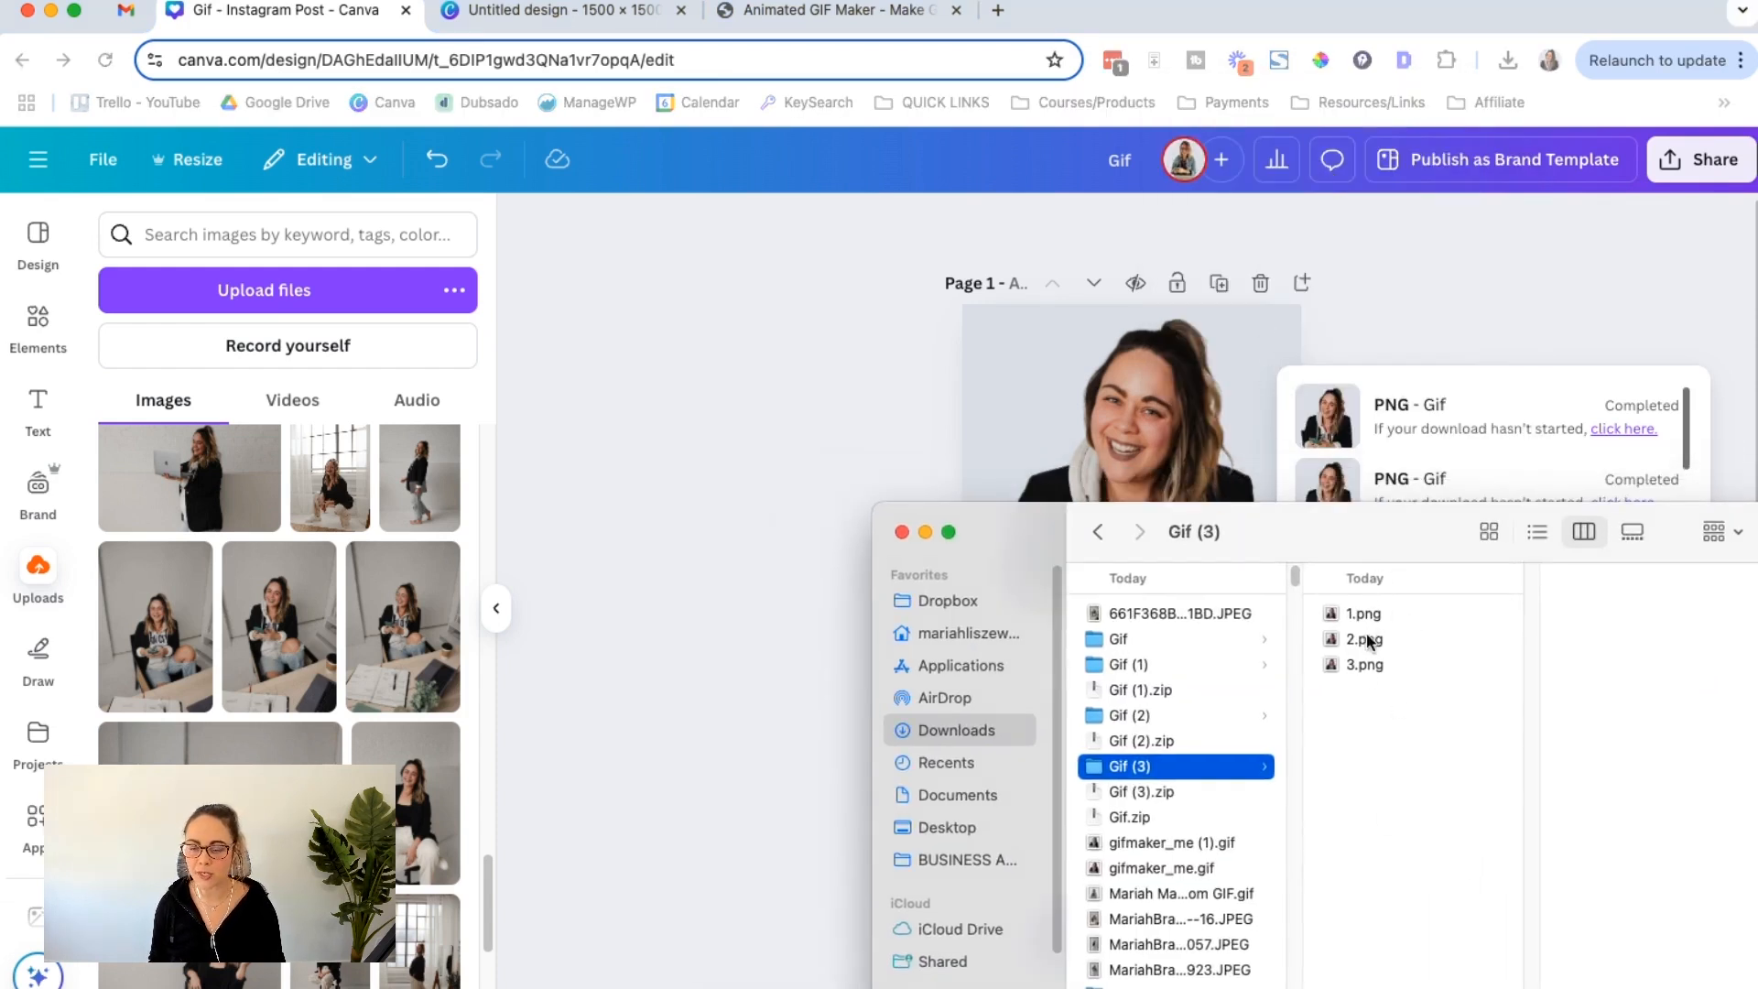
pyautogui.click(796, 330)
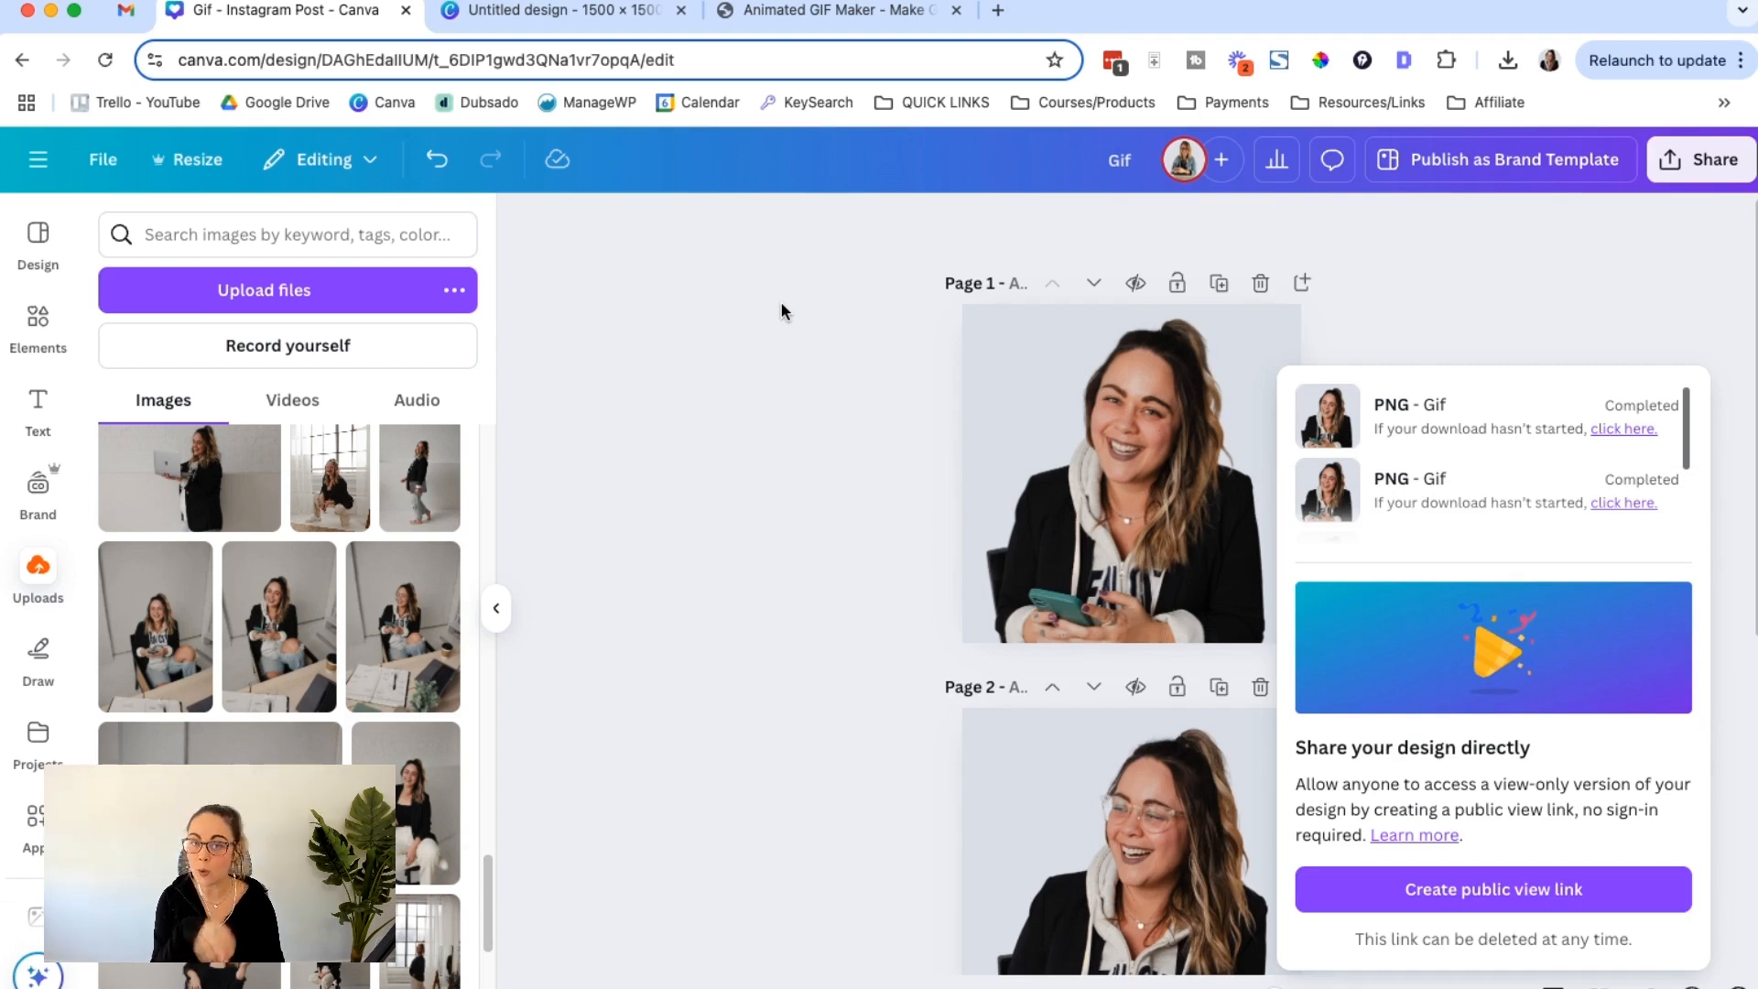
# Step: Switch to gifmaker.me and upload 1.png, 2.png and 3.png together from the Gif (3) folder in Downloads
pyautogui.click(881, 17)
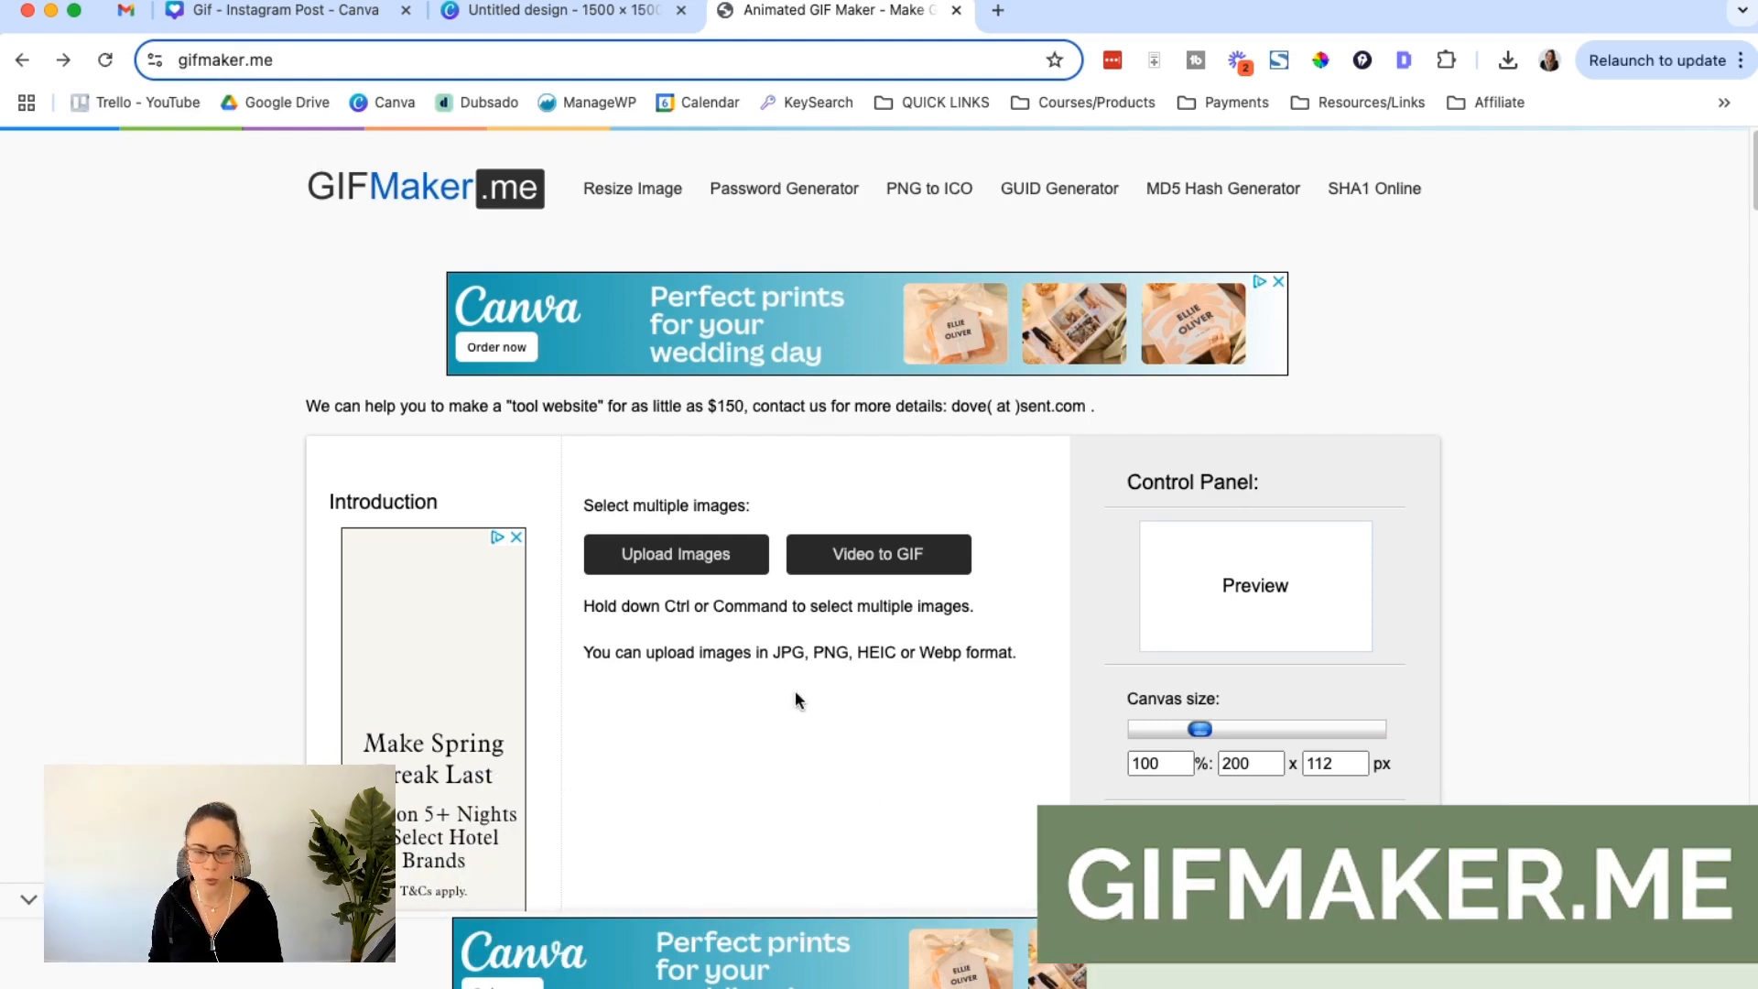
pyautogui.click(683, 555)
pyautogui.scroll(-5, 817, 603)
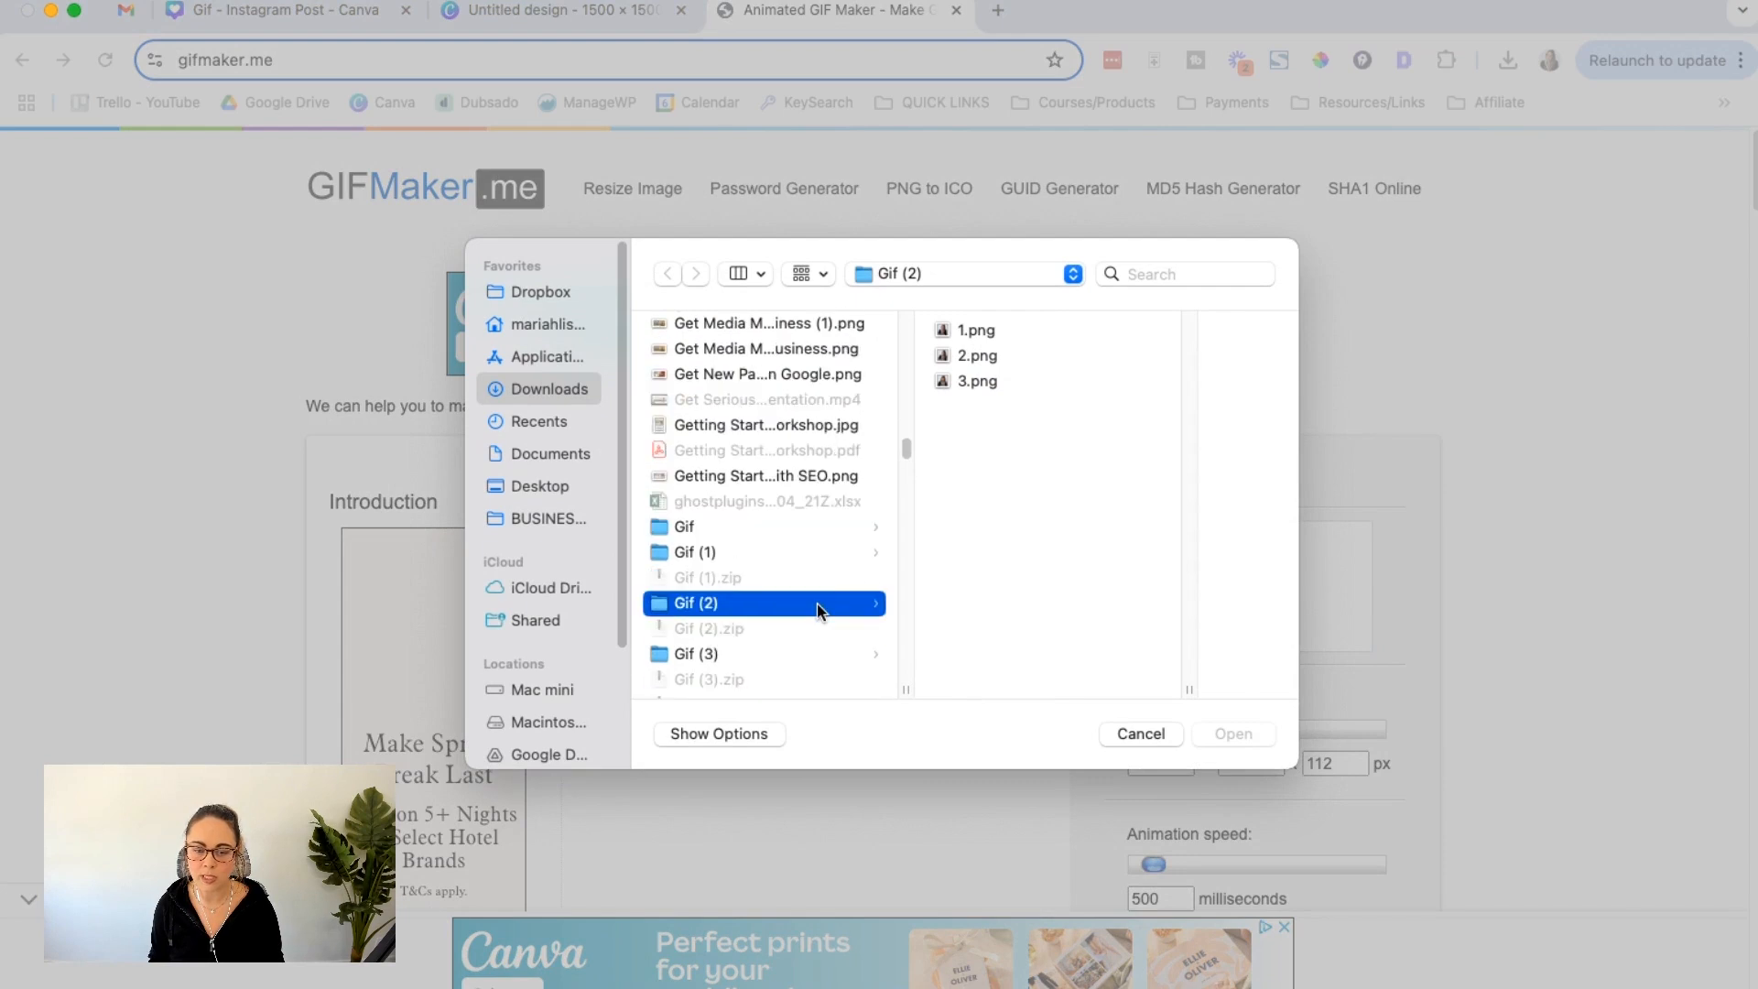
pyautogui.scroll(-2, 817, 604)
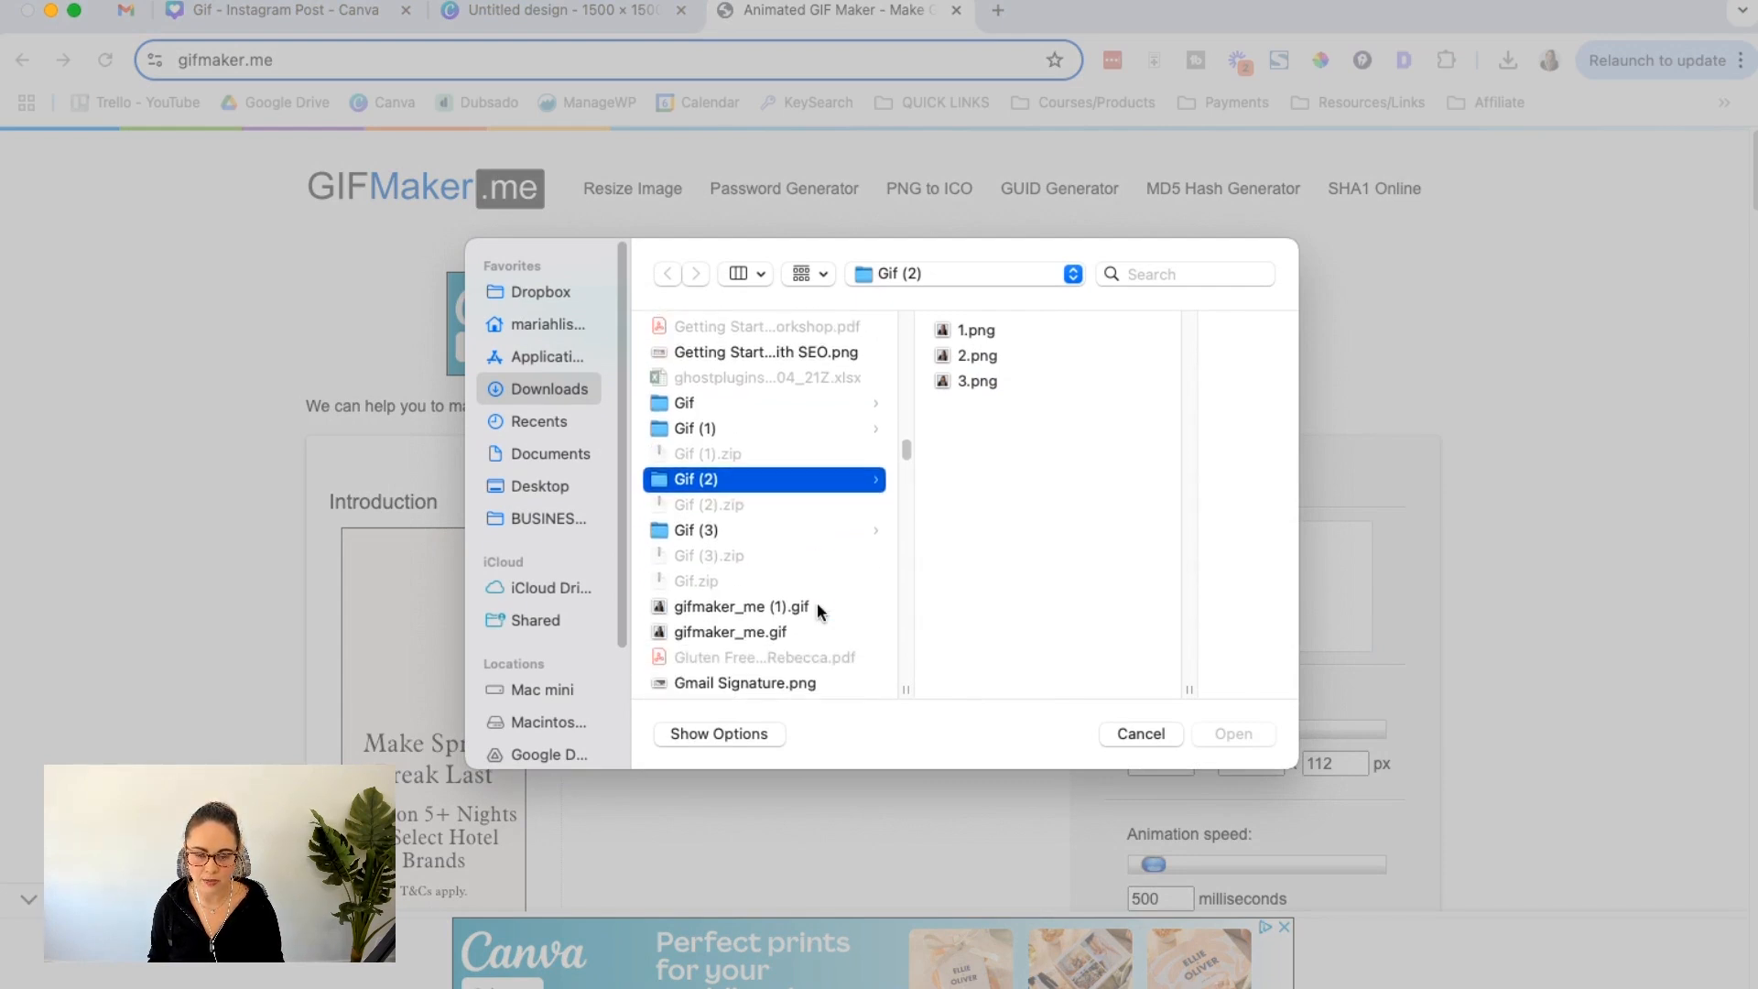
pyautogui.click(732, 529)
pyautogui.click(969, 357)
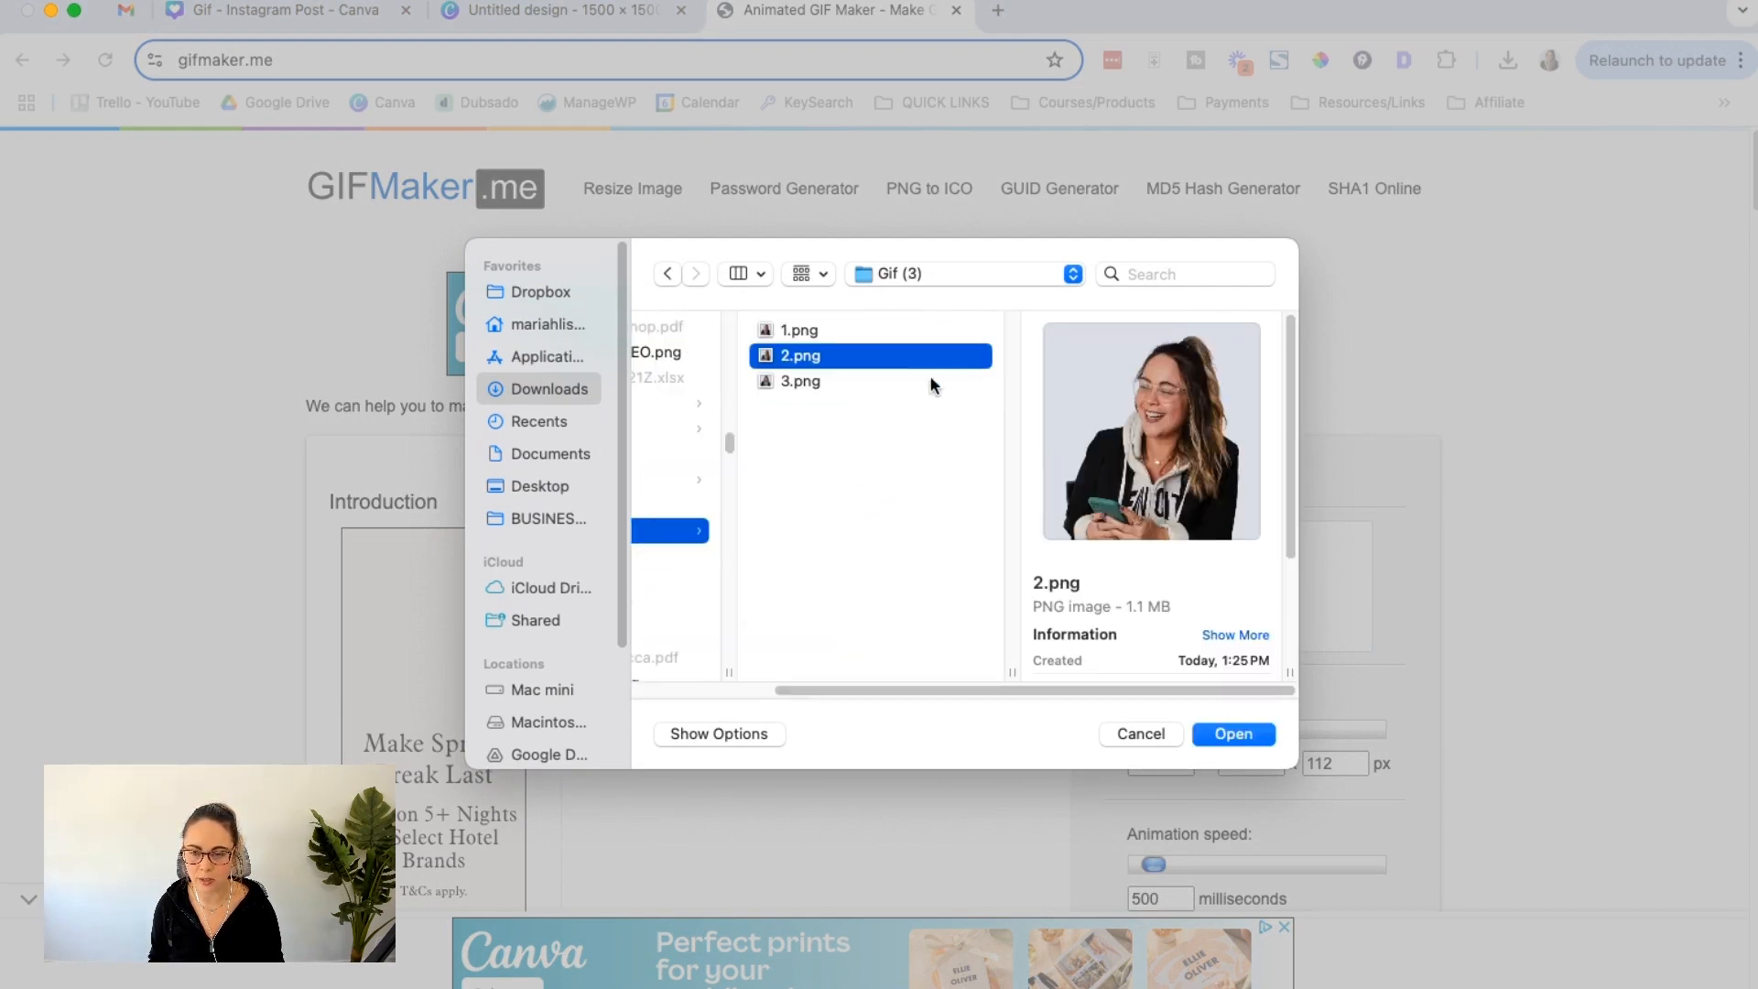
pyautogui.click(839, 334)
pyautogui.click(833, 353)
pyautogui.click(829, 379)
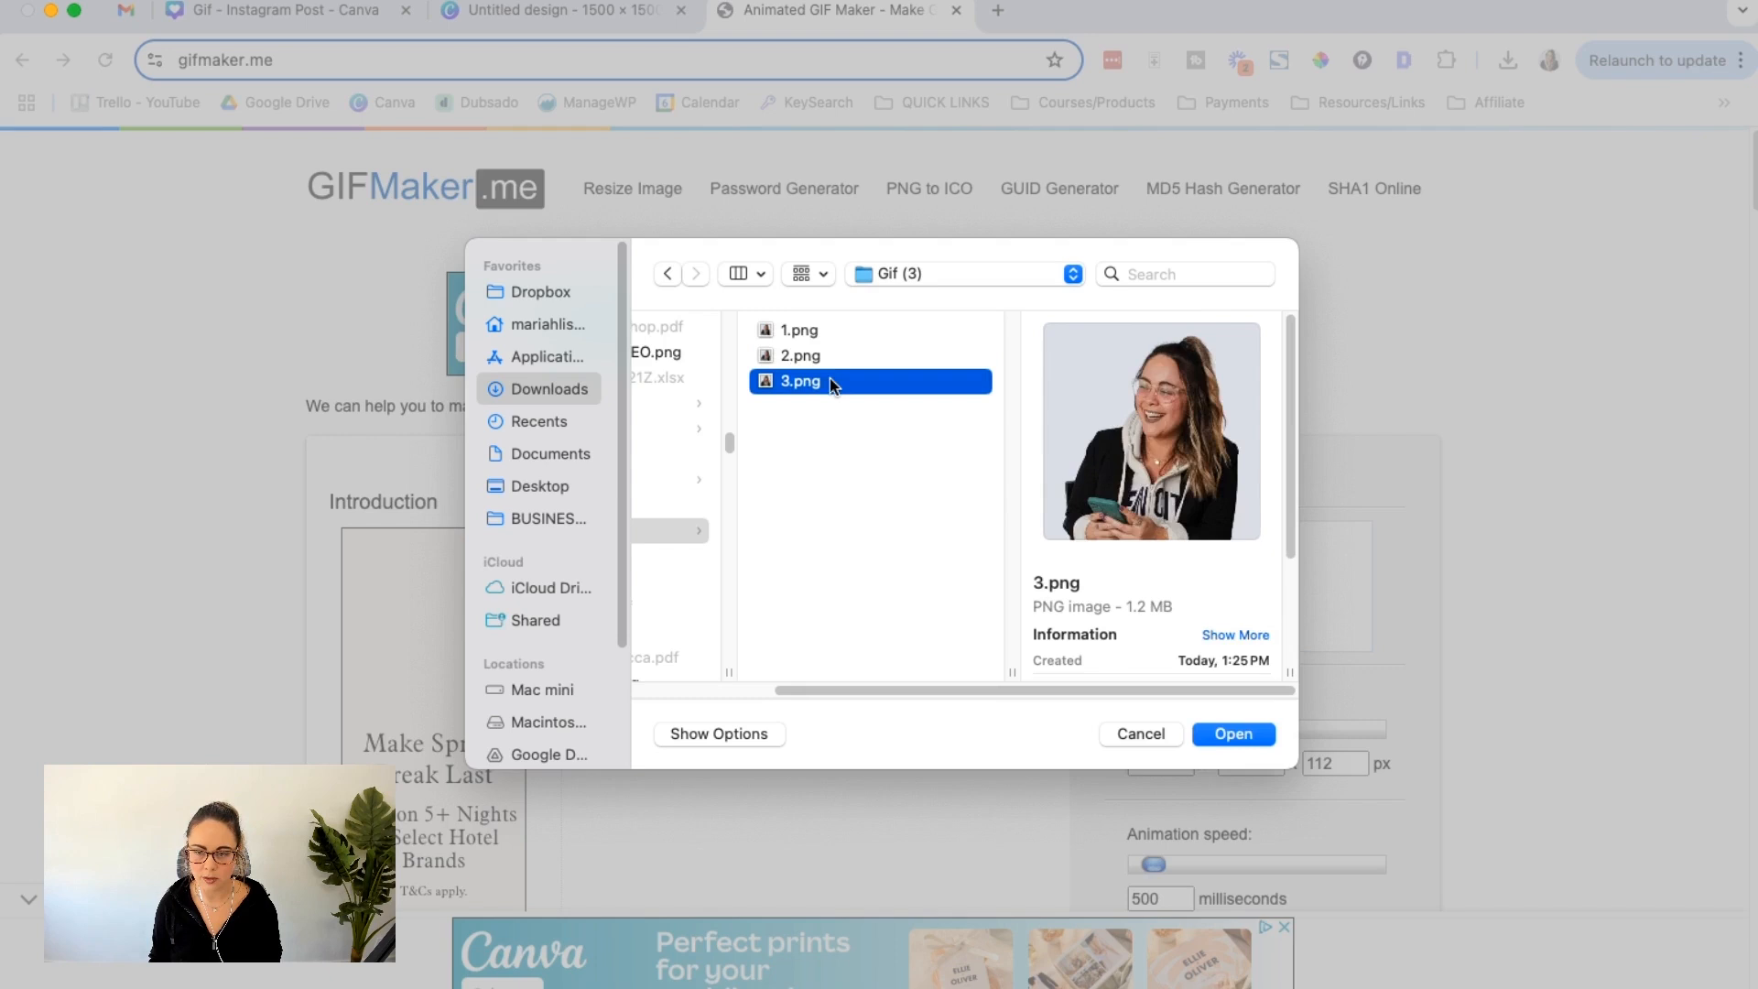
pyautogui.click(819, 335)
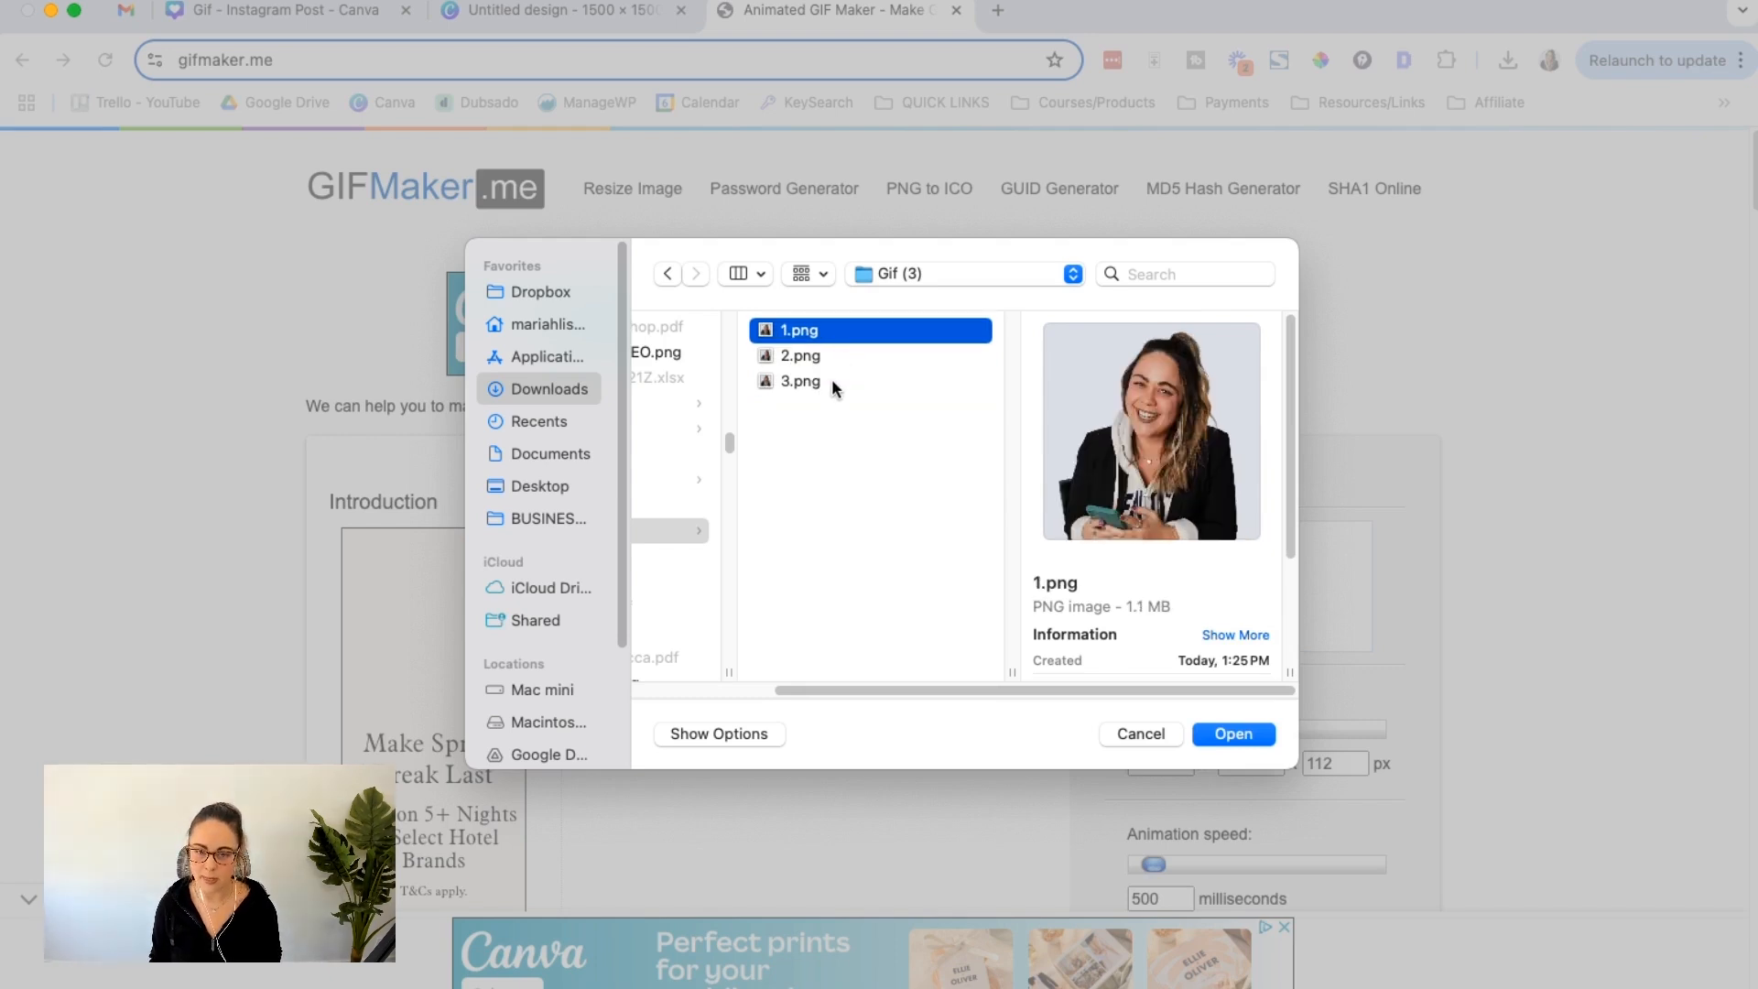
pyautogui.keyDown('shift'); pyautogui.click(831, 377); pyautogui.keyUp('shift')
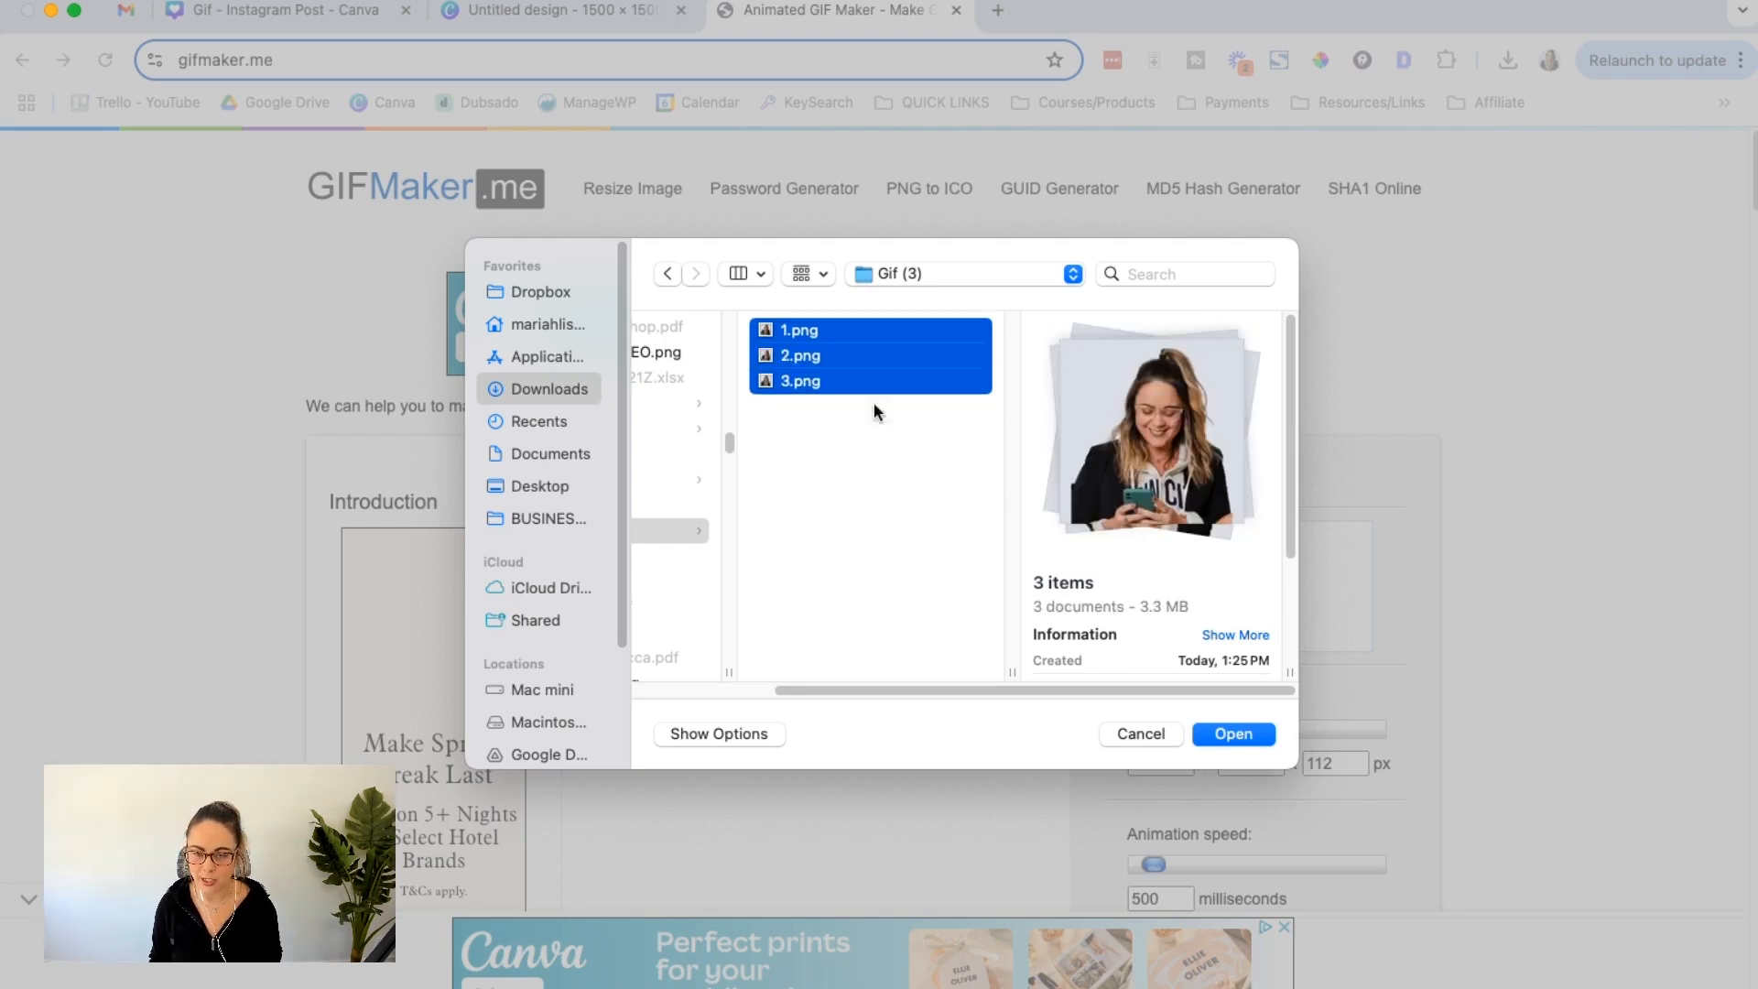
pyautogui.click(1233, 733)
# Step: Set the GIF's canvas size to 136% (1468 × 1468 px) and its animation speed to 700 milliseconds
pyautogui.scroll(-4, 985, 760)
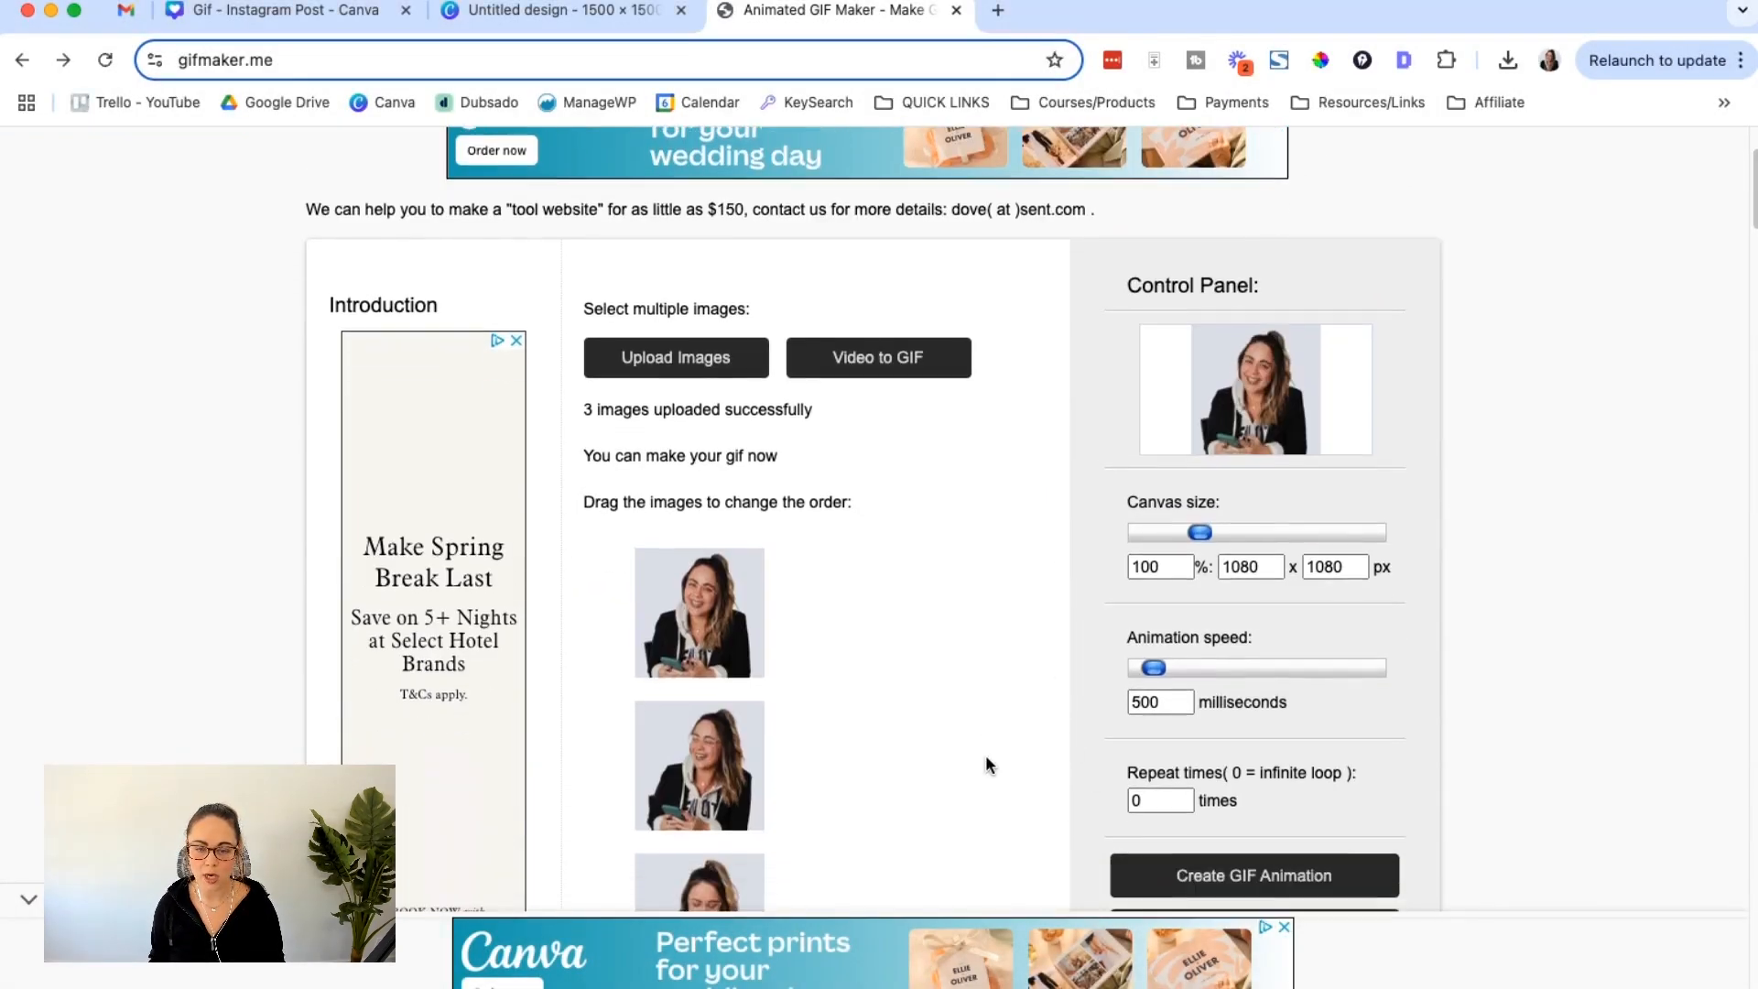
pyautogui.scroll(-4, 939, 650)
pyautogui.scroll(3, 939, 650)
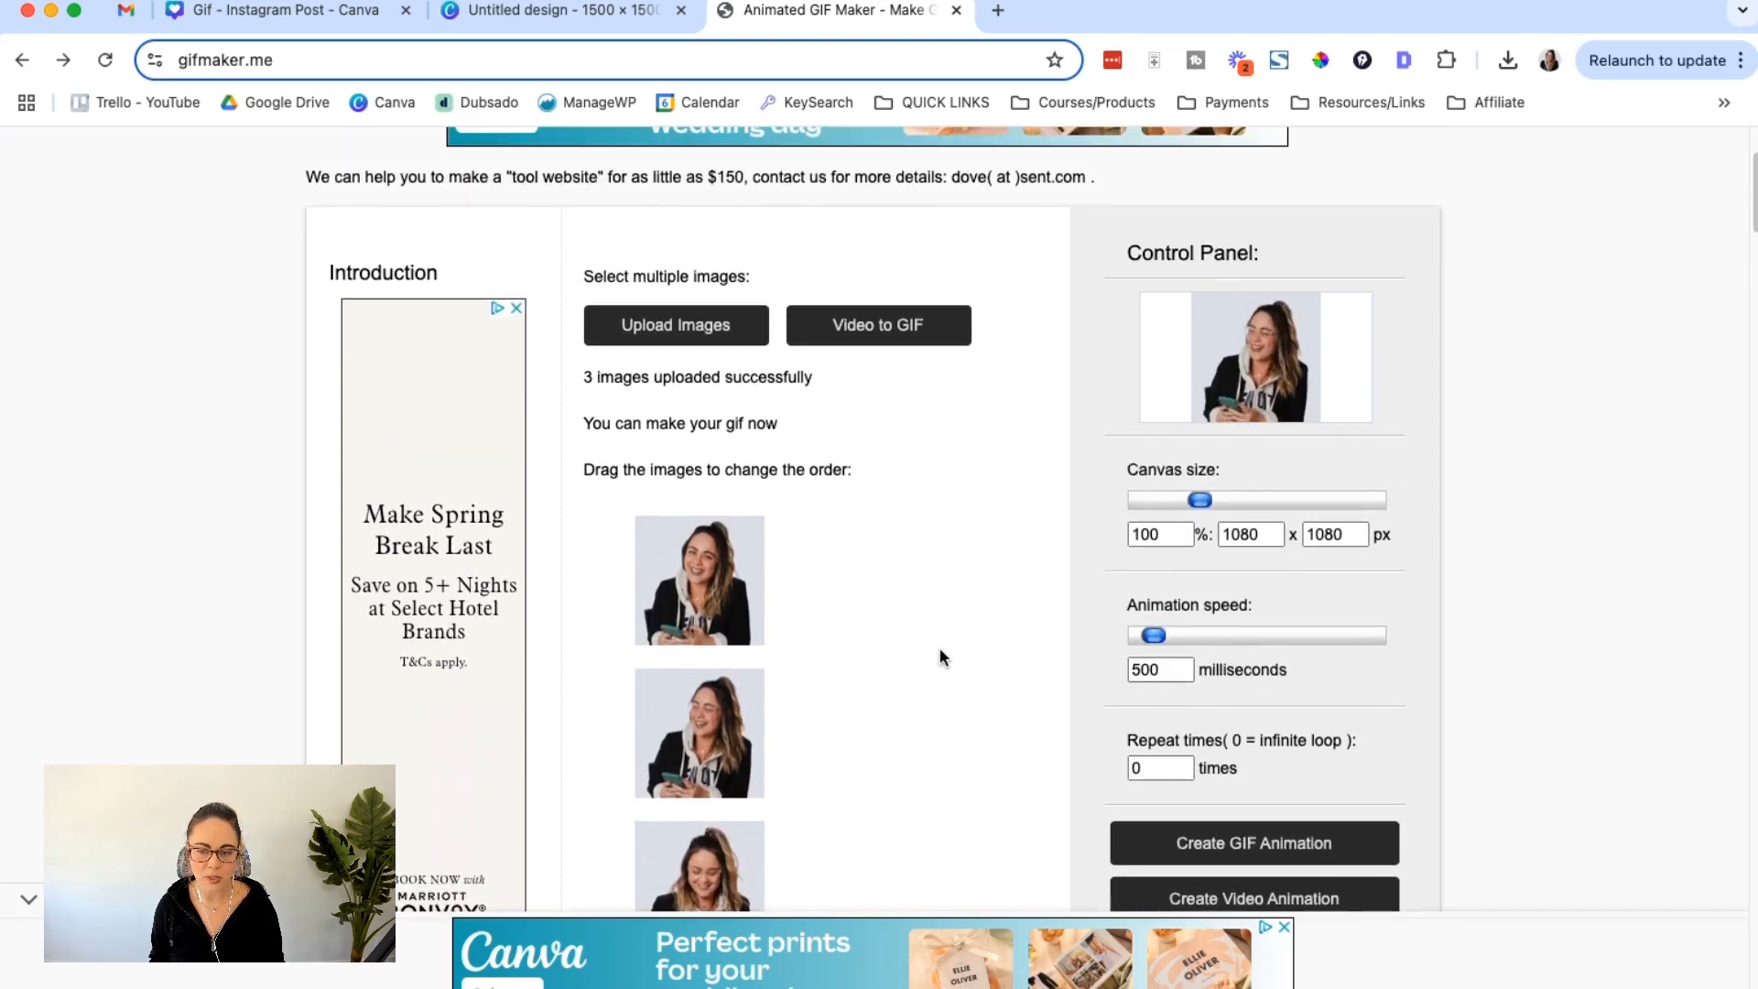
pyautogui.moveTo(1200, 500); pyautogui.dragTo(1247, 509)
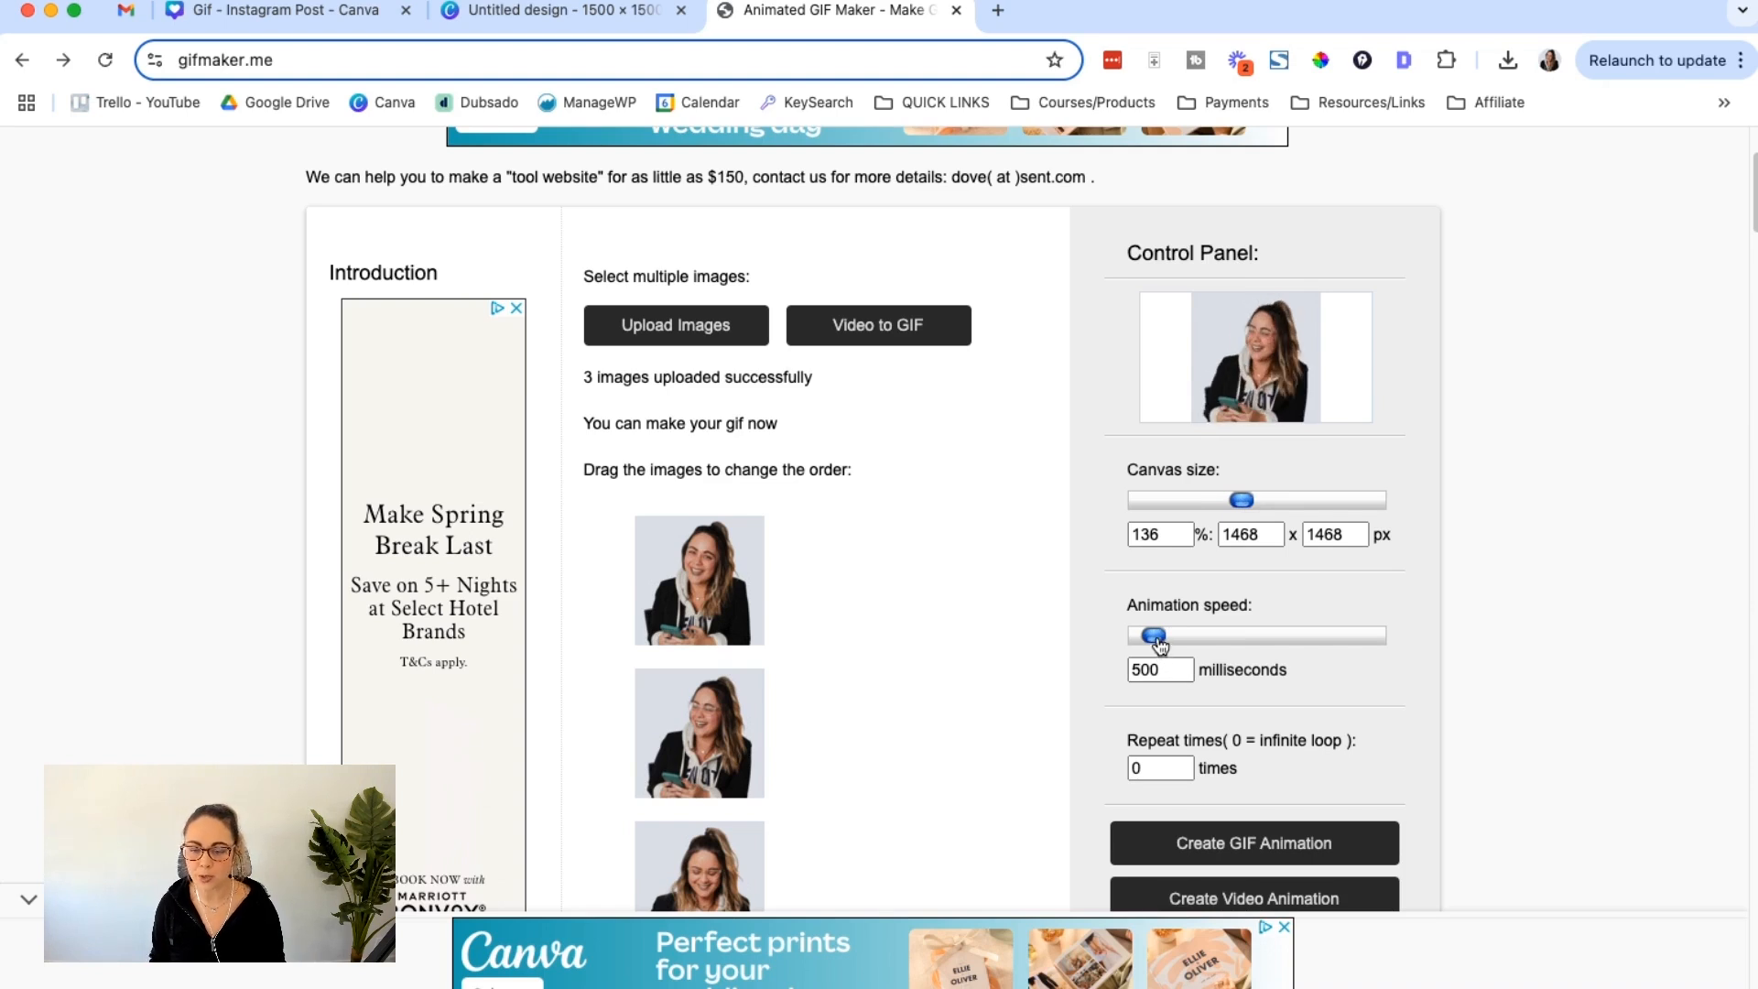
pyautogui.moveTo(1160, 645); pyautogui.dragTo(1210, 646)
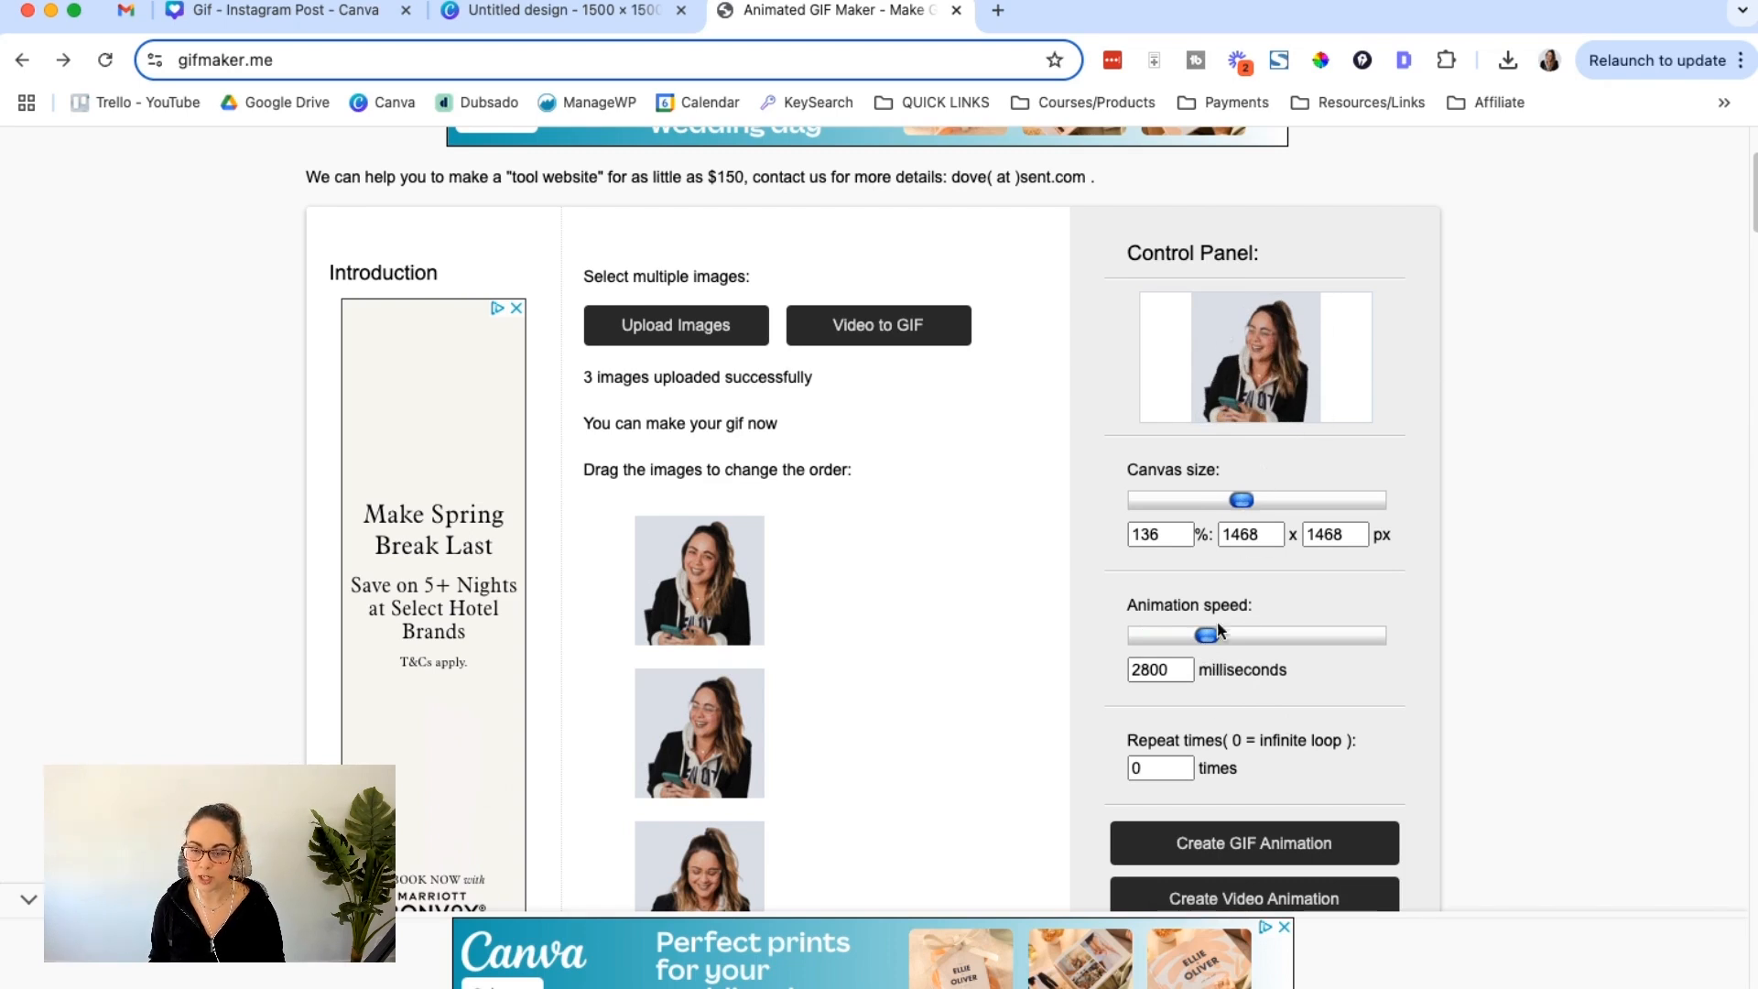
pyautogui.moveTo(1206, 637); pyautogui.dragTo(1164, 644)
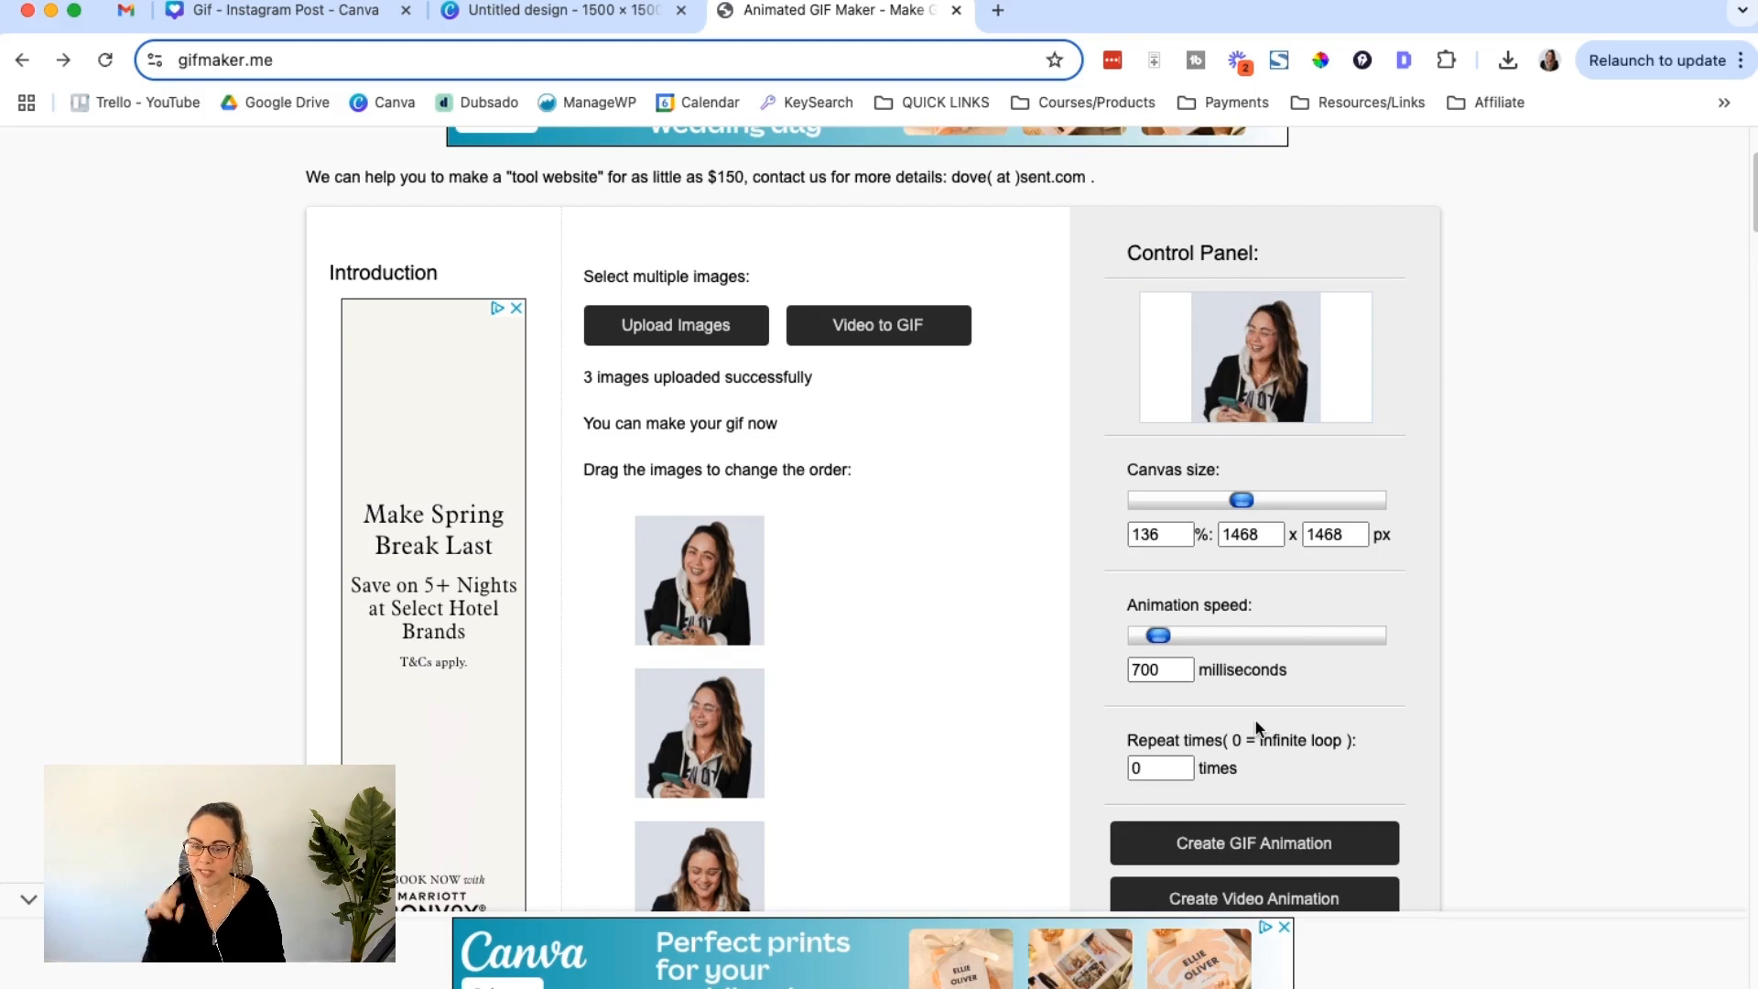
# Step: Create the GIF animation from the three uploaded images and download it
pyautogui.scroll(-2, 1491, 769)
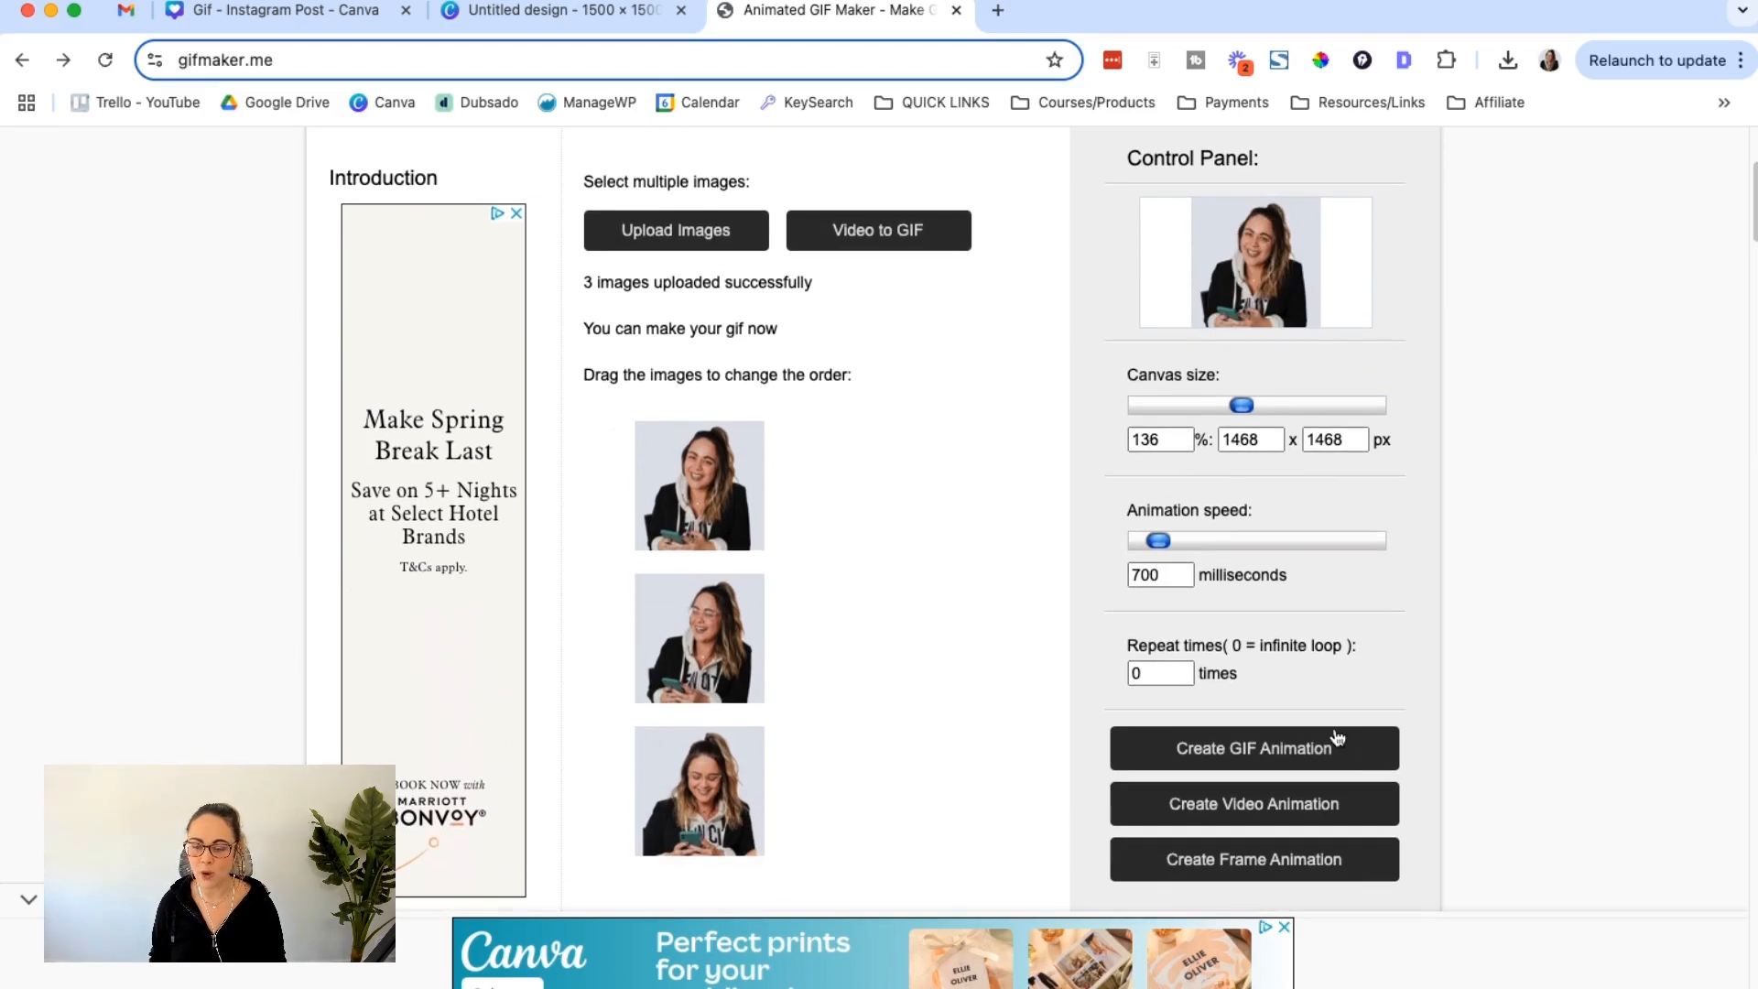
pyautogui.click(1257, 756)
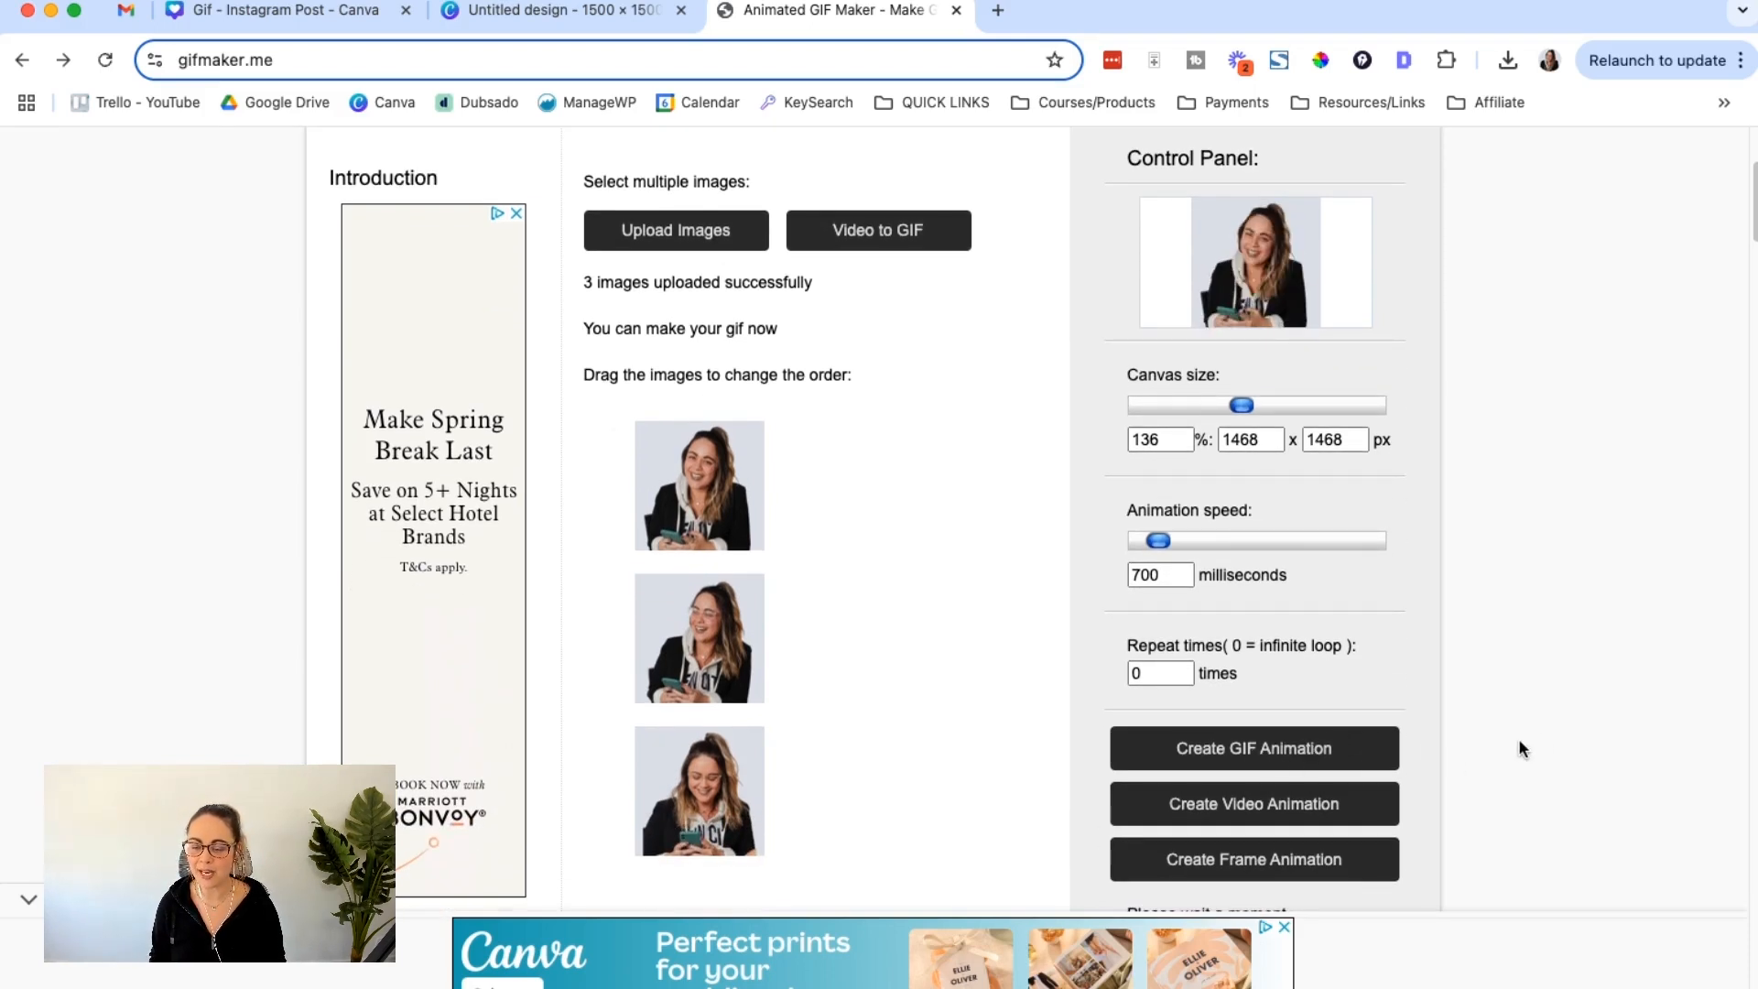
pyautogui.scroll(-5, 1542, 738)
pyautogui.scroll(-1, 1520, 740)
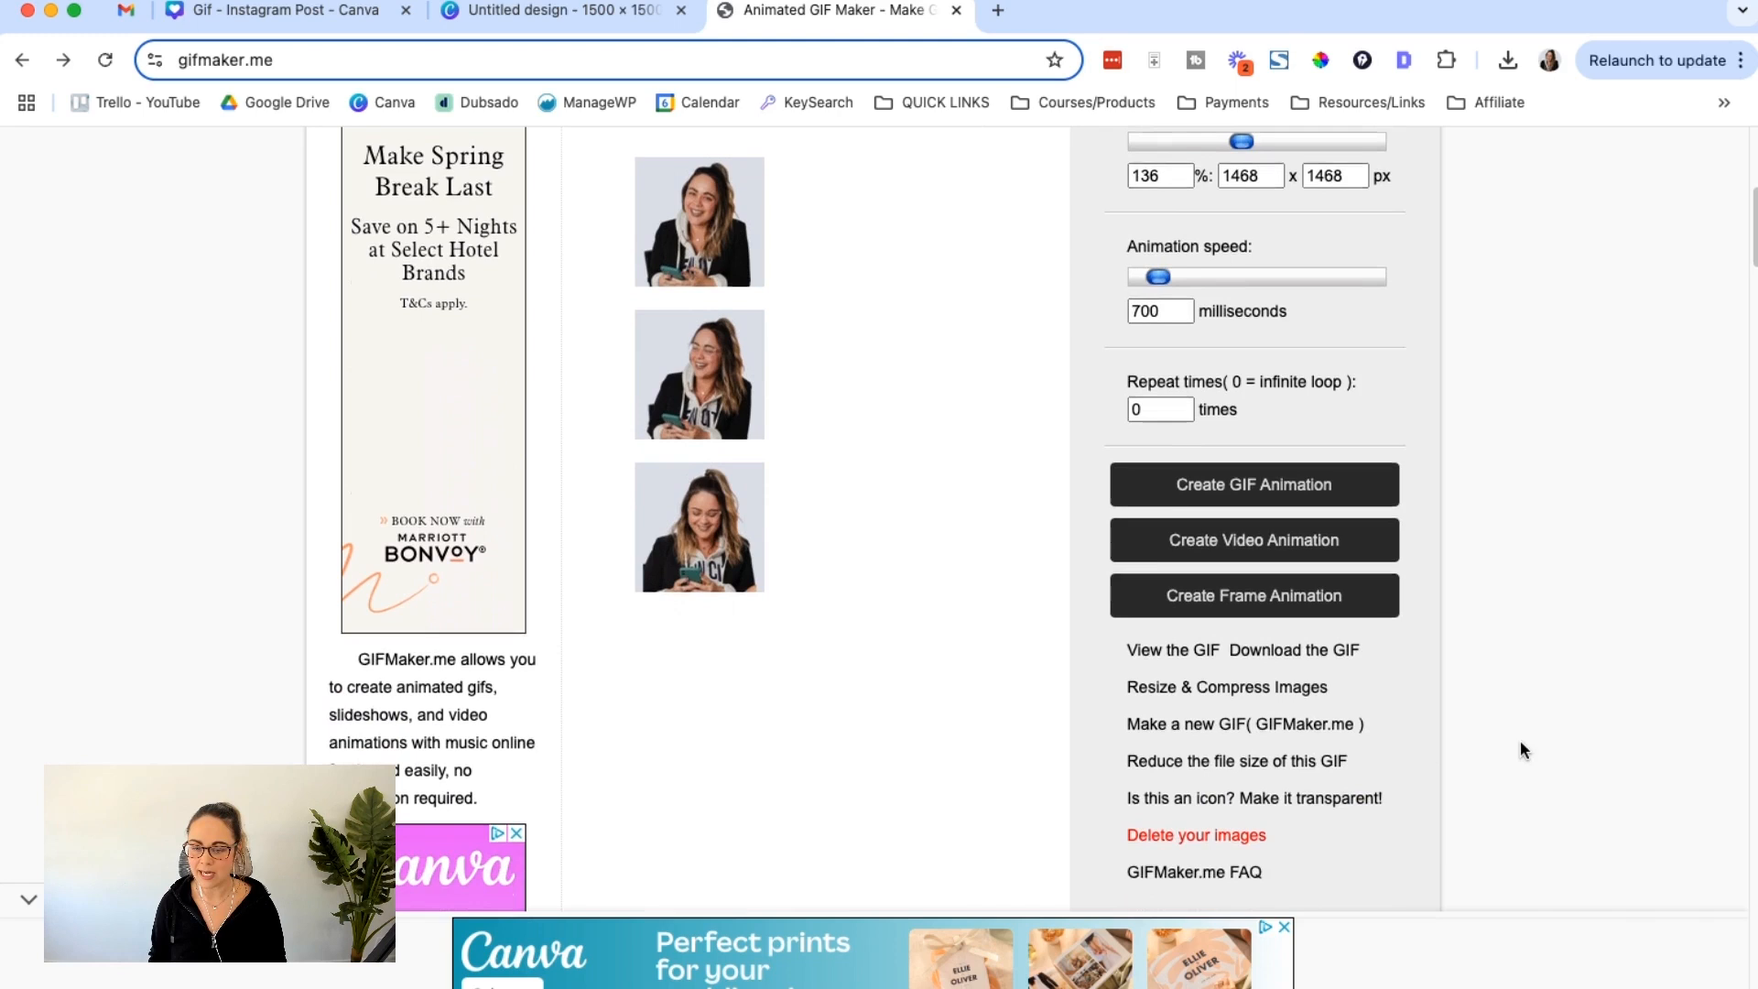
pyautogui.click(1295, 650)
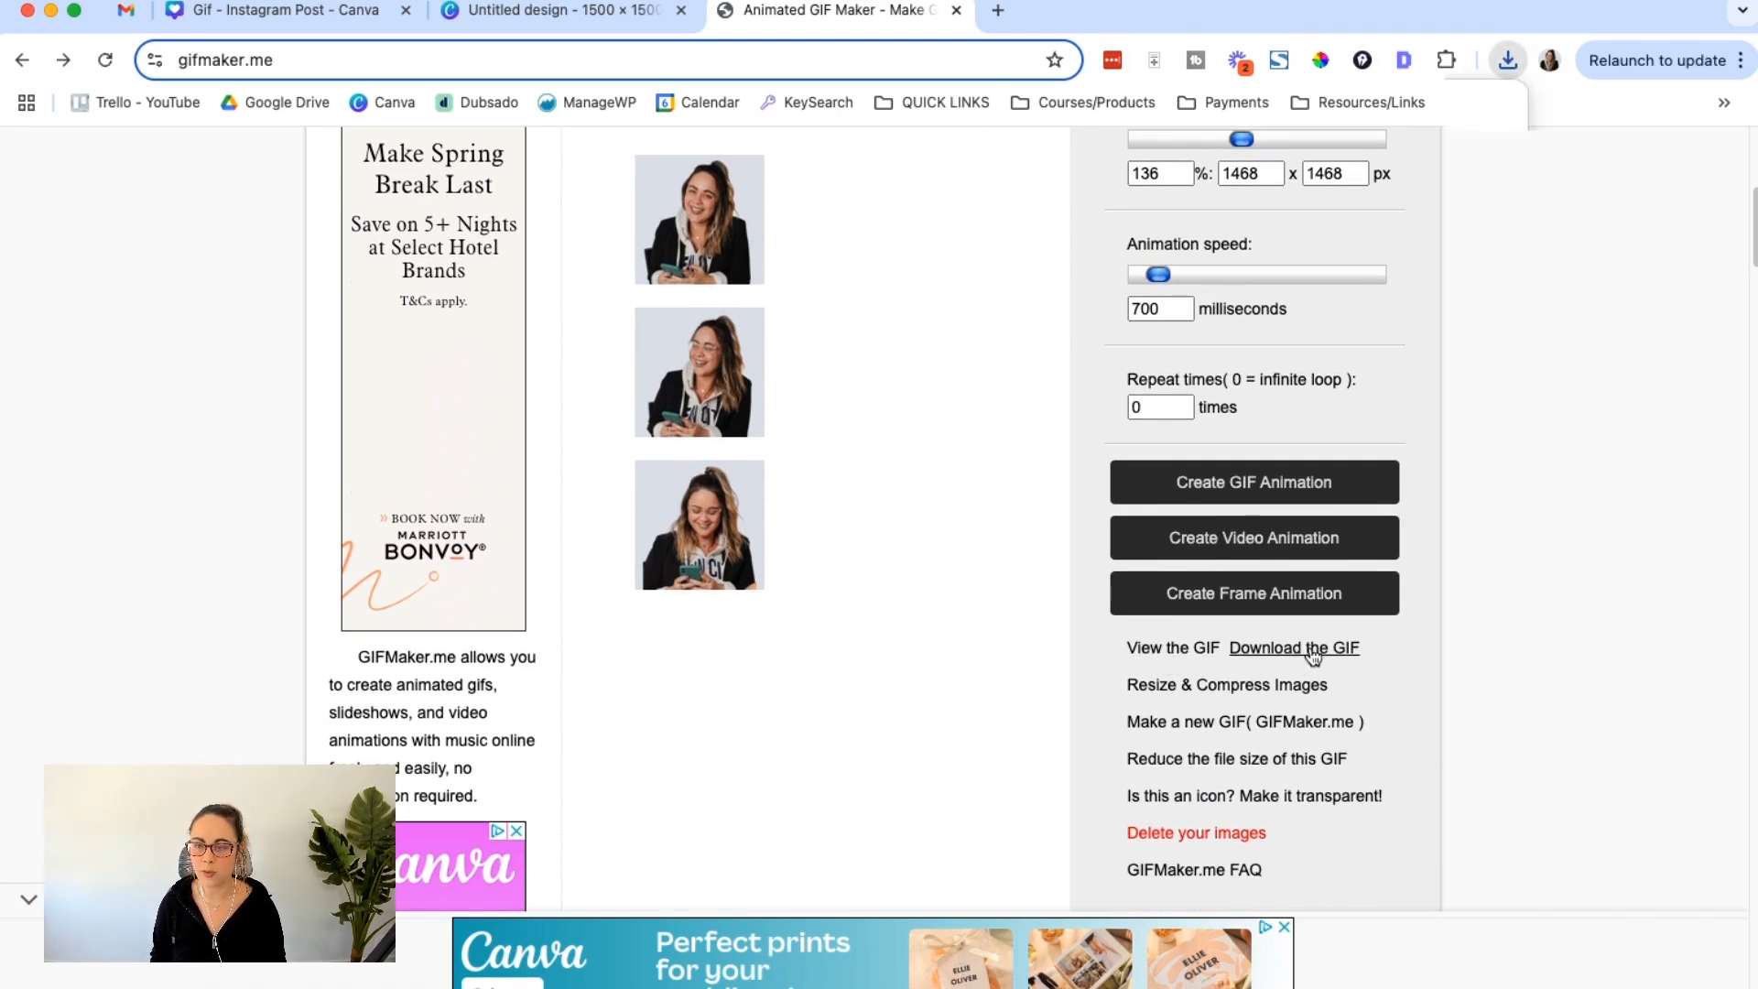
# Step: Open the downloaded gifmaker_me (2).gif to preview the animation, and close the preview
pyautogui.click(1508, 63)
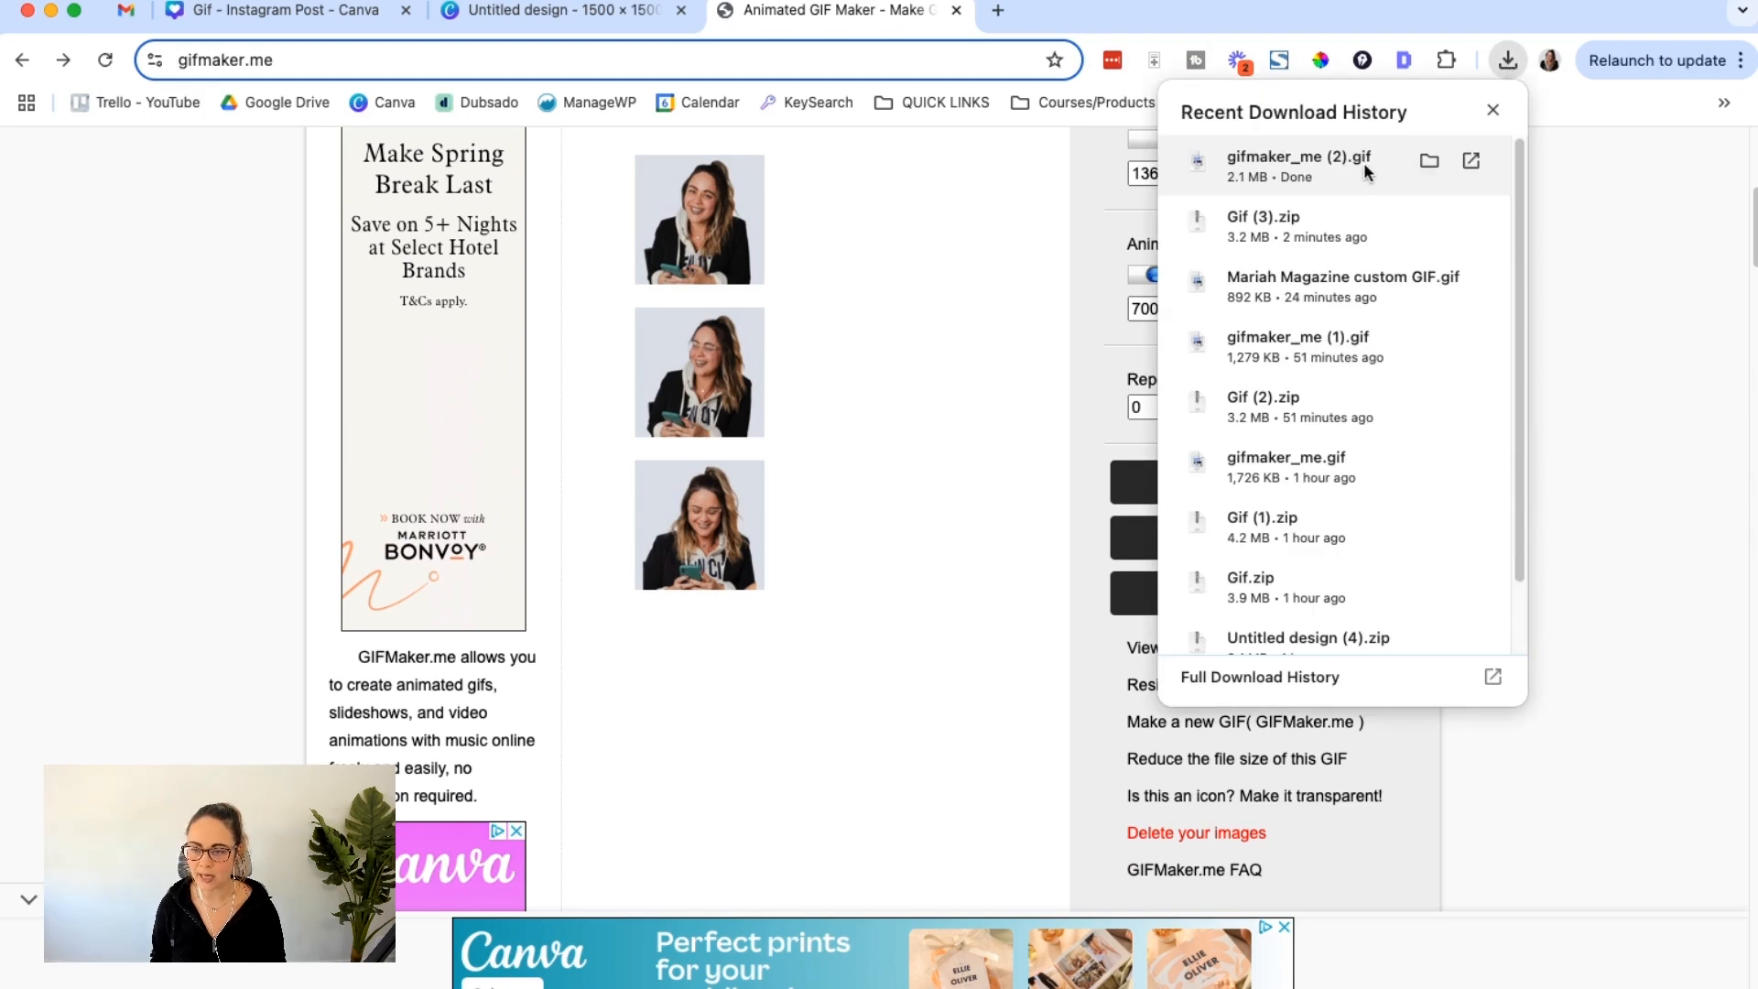
pyautogui.click(1280, 167)
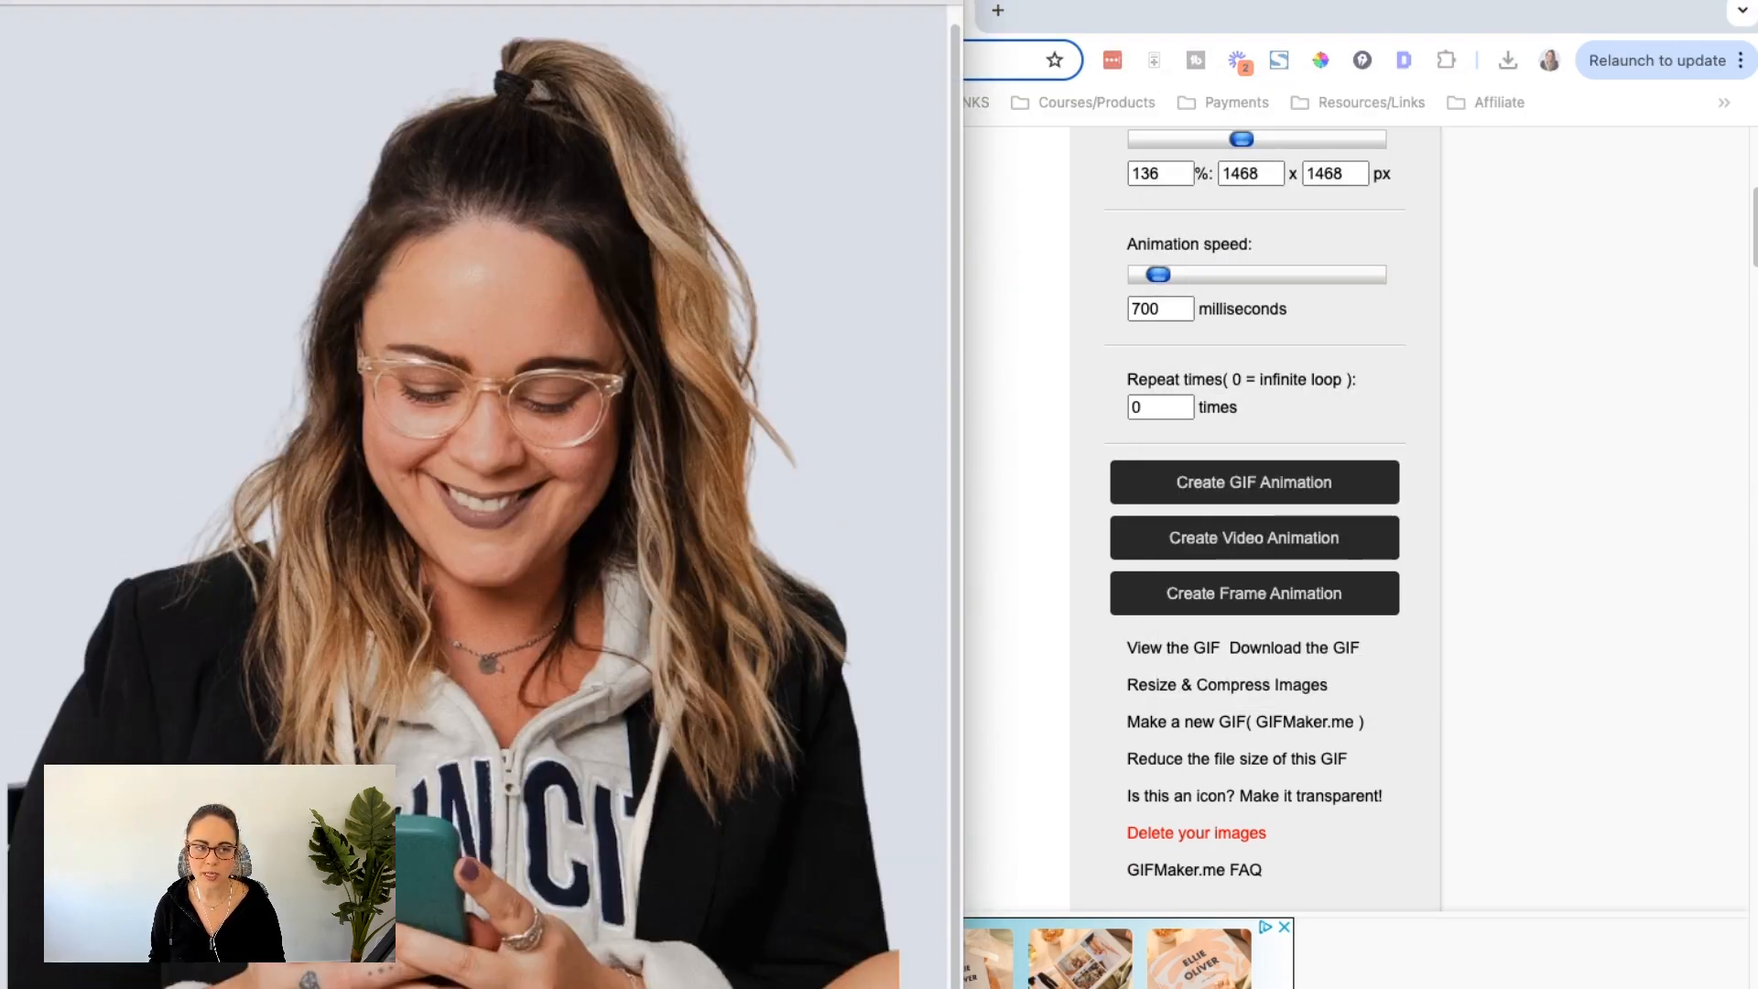
pyautogui.press('super+w')
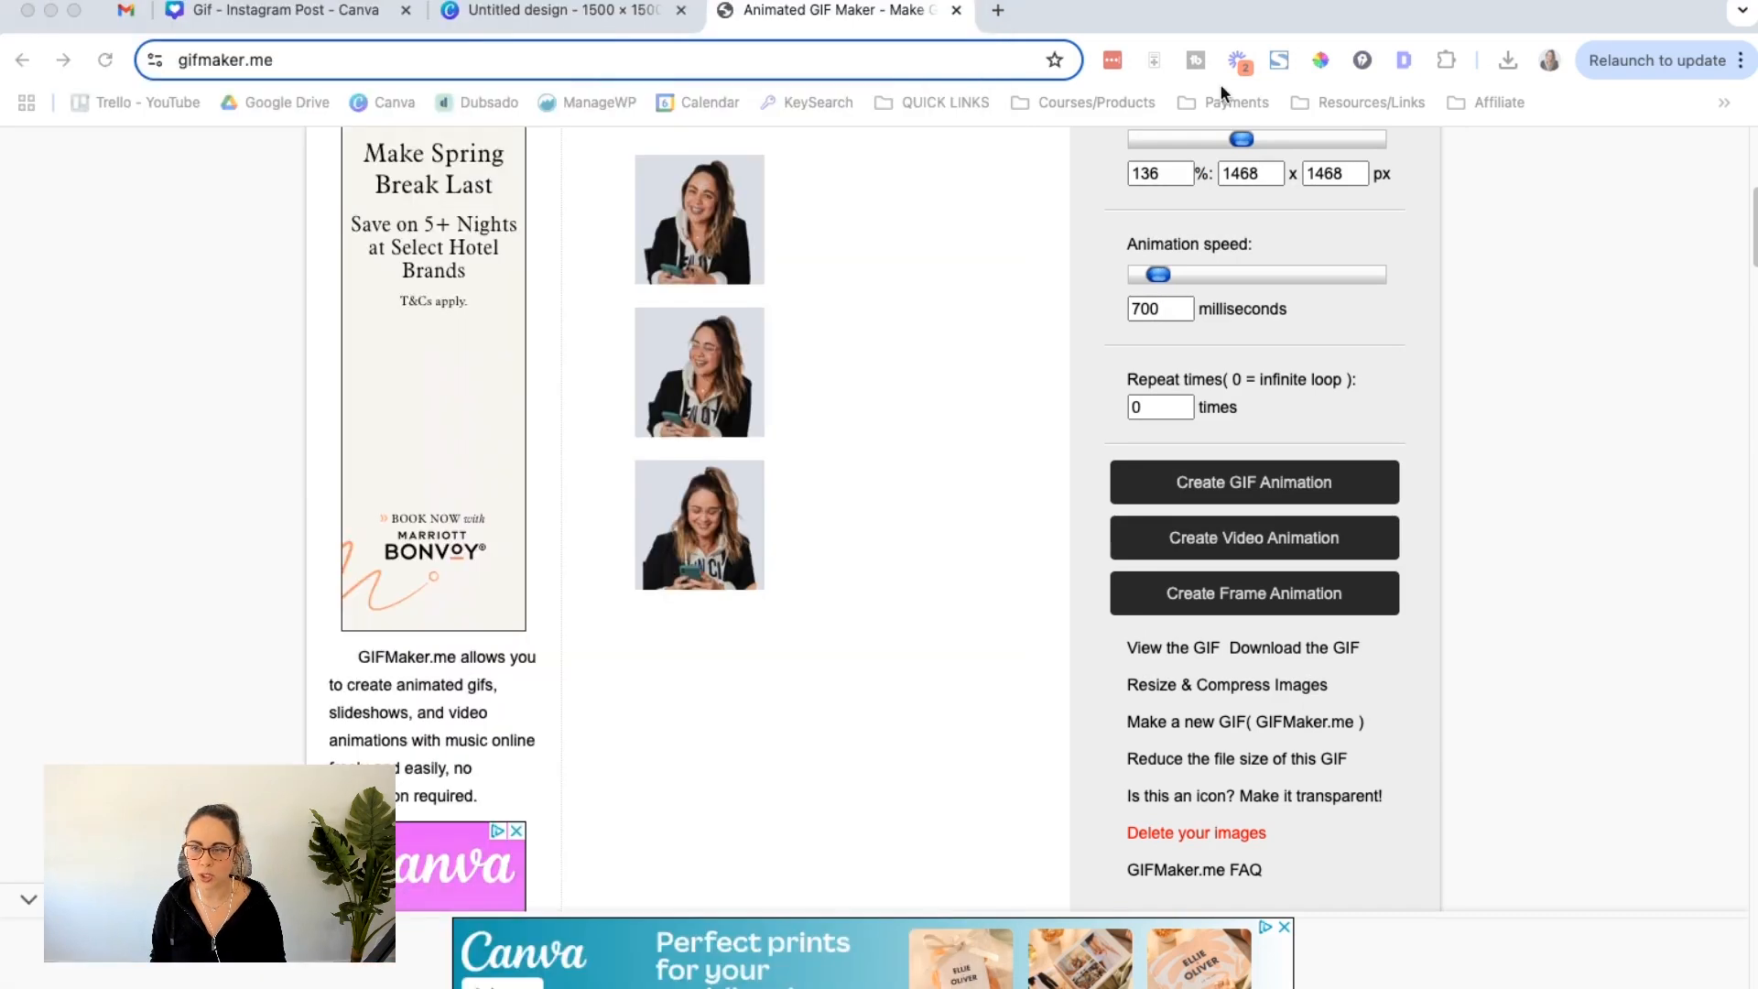
# Step: Show the downloaded gifmaker_me (2).gif in the Downloads folder and move the Finder window down out of the way
pyautogui.click(1508, 61)
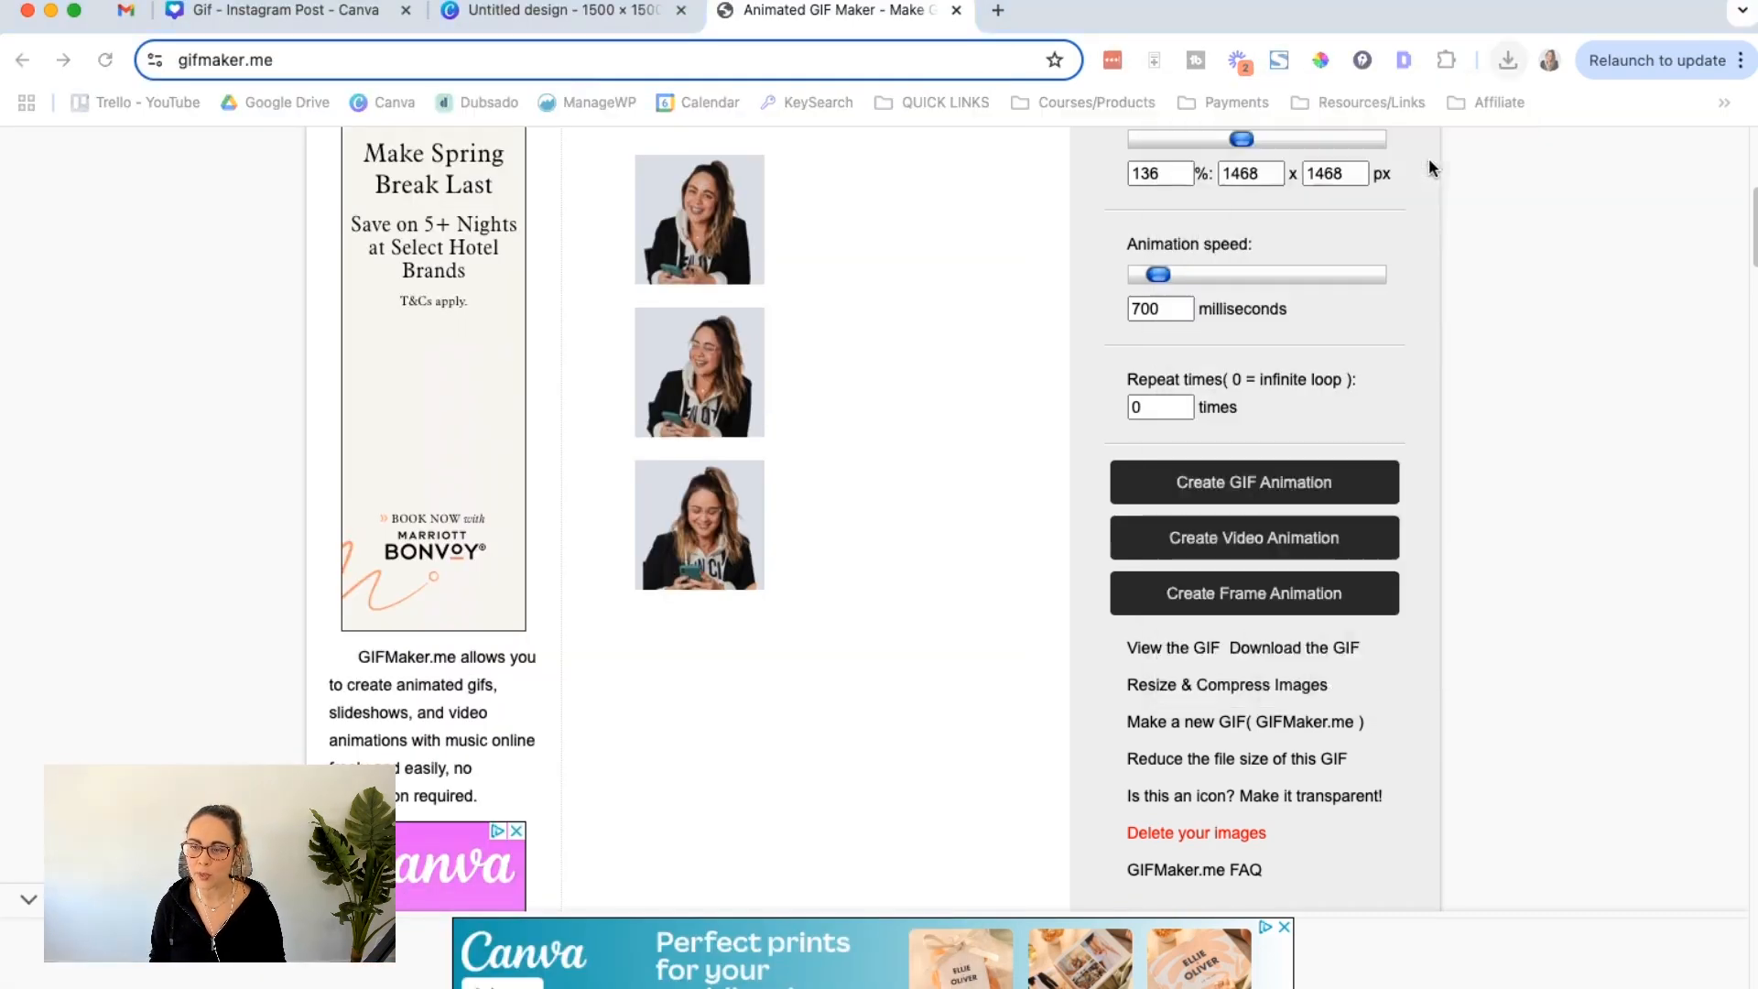
pyautogui.click(1429, 161)
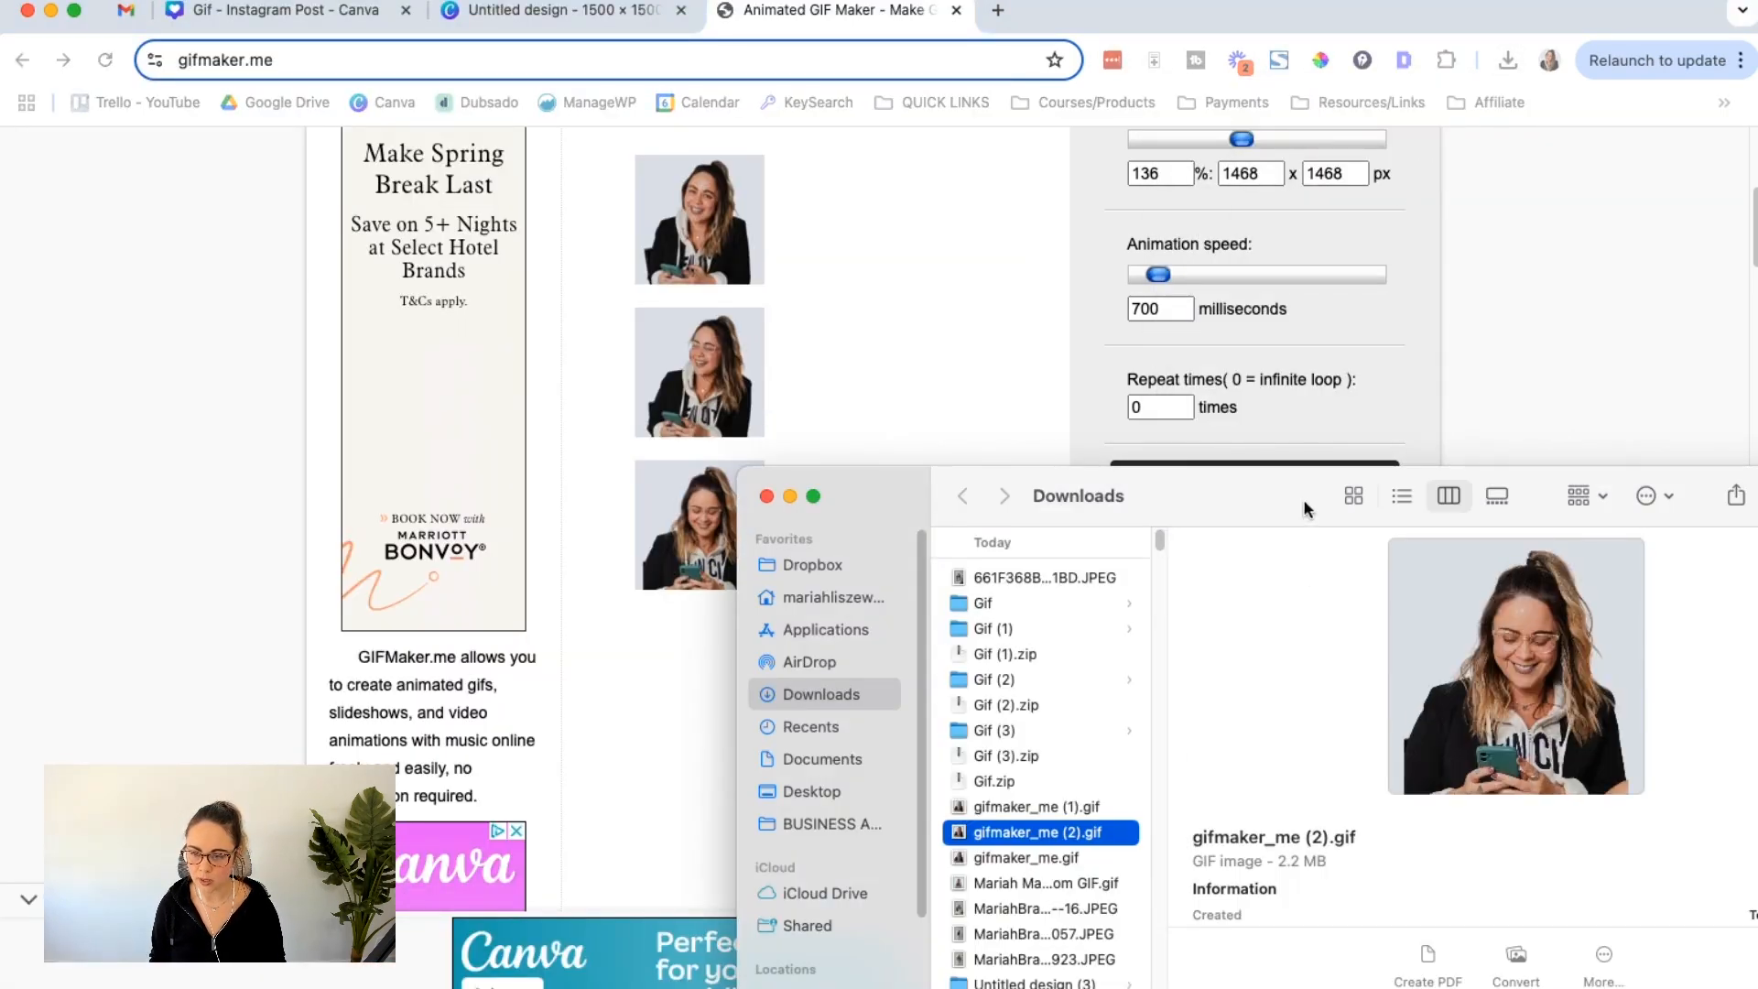
pyautogui.moveTo(1310, 506); pyautogui.dragTo(938, 297)
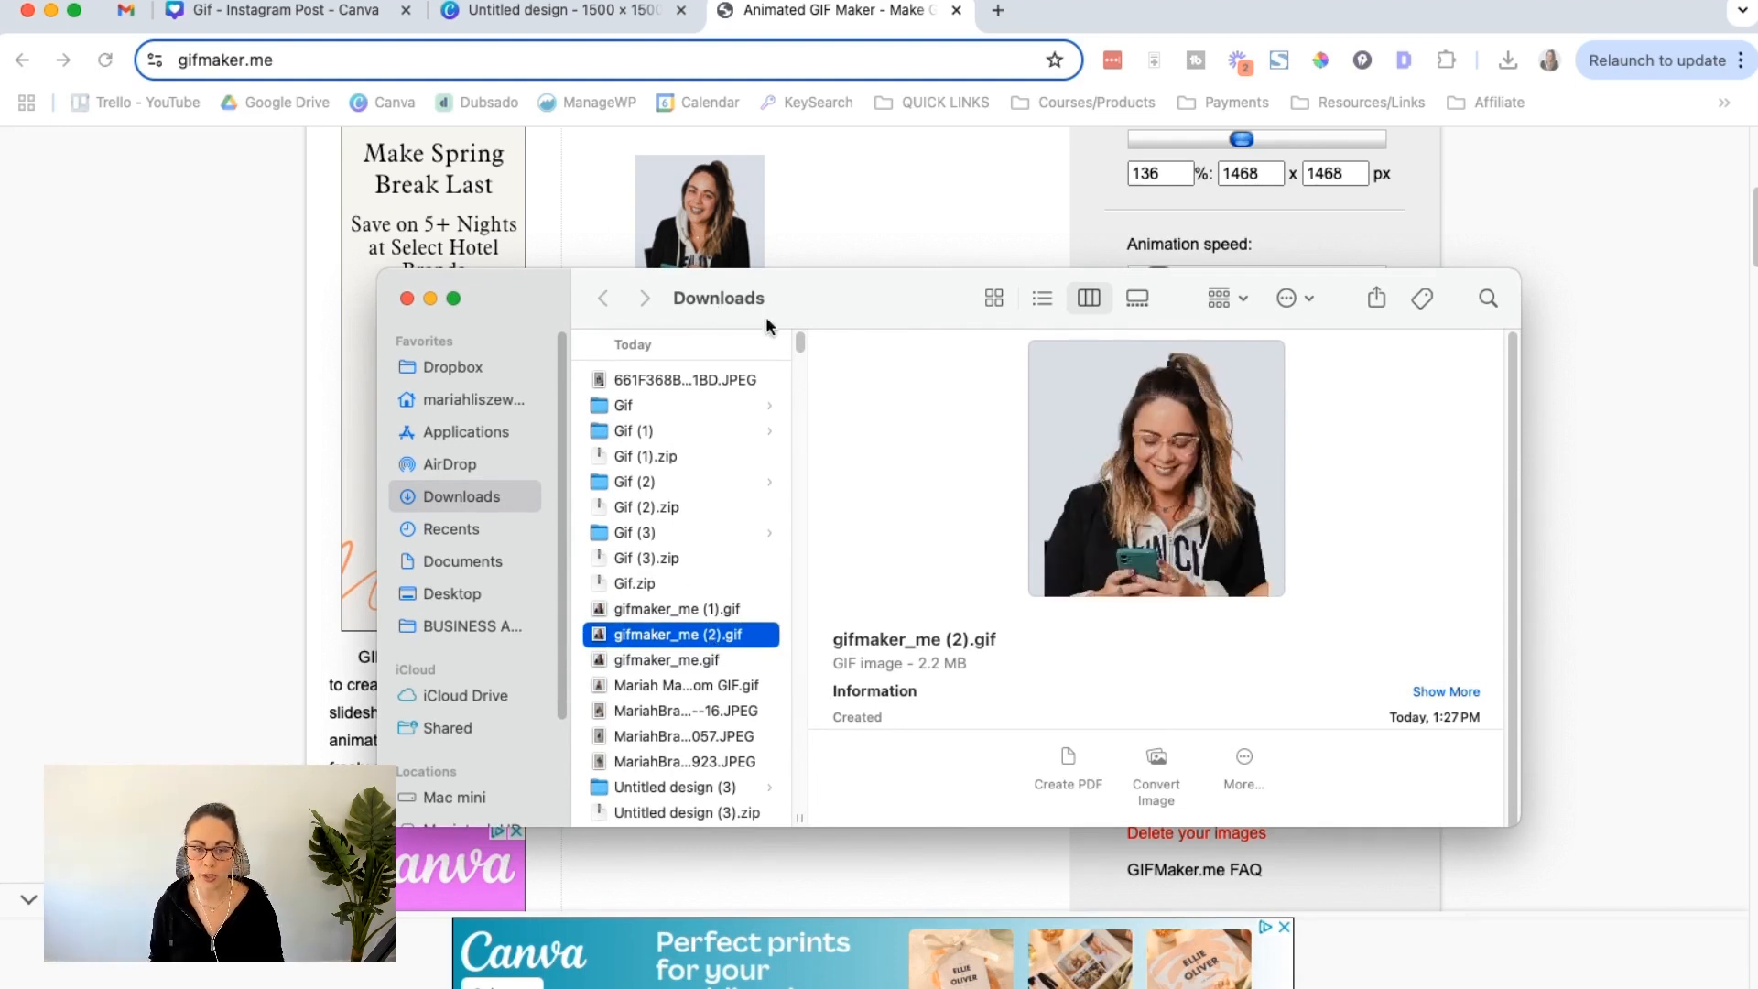
pyautogui.moveTo(845, 296); pyautogui.dragTo(1369, 673)
# Step: Return to gifmaker.me, delete the uploaded images from the site and reload the page
pyautogui.click(866, 396)
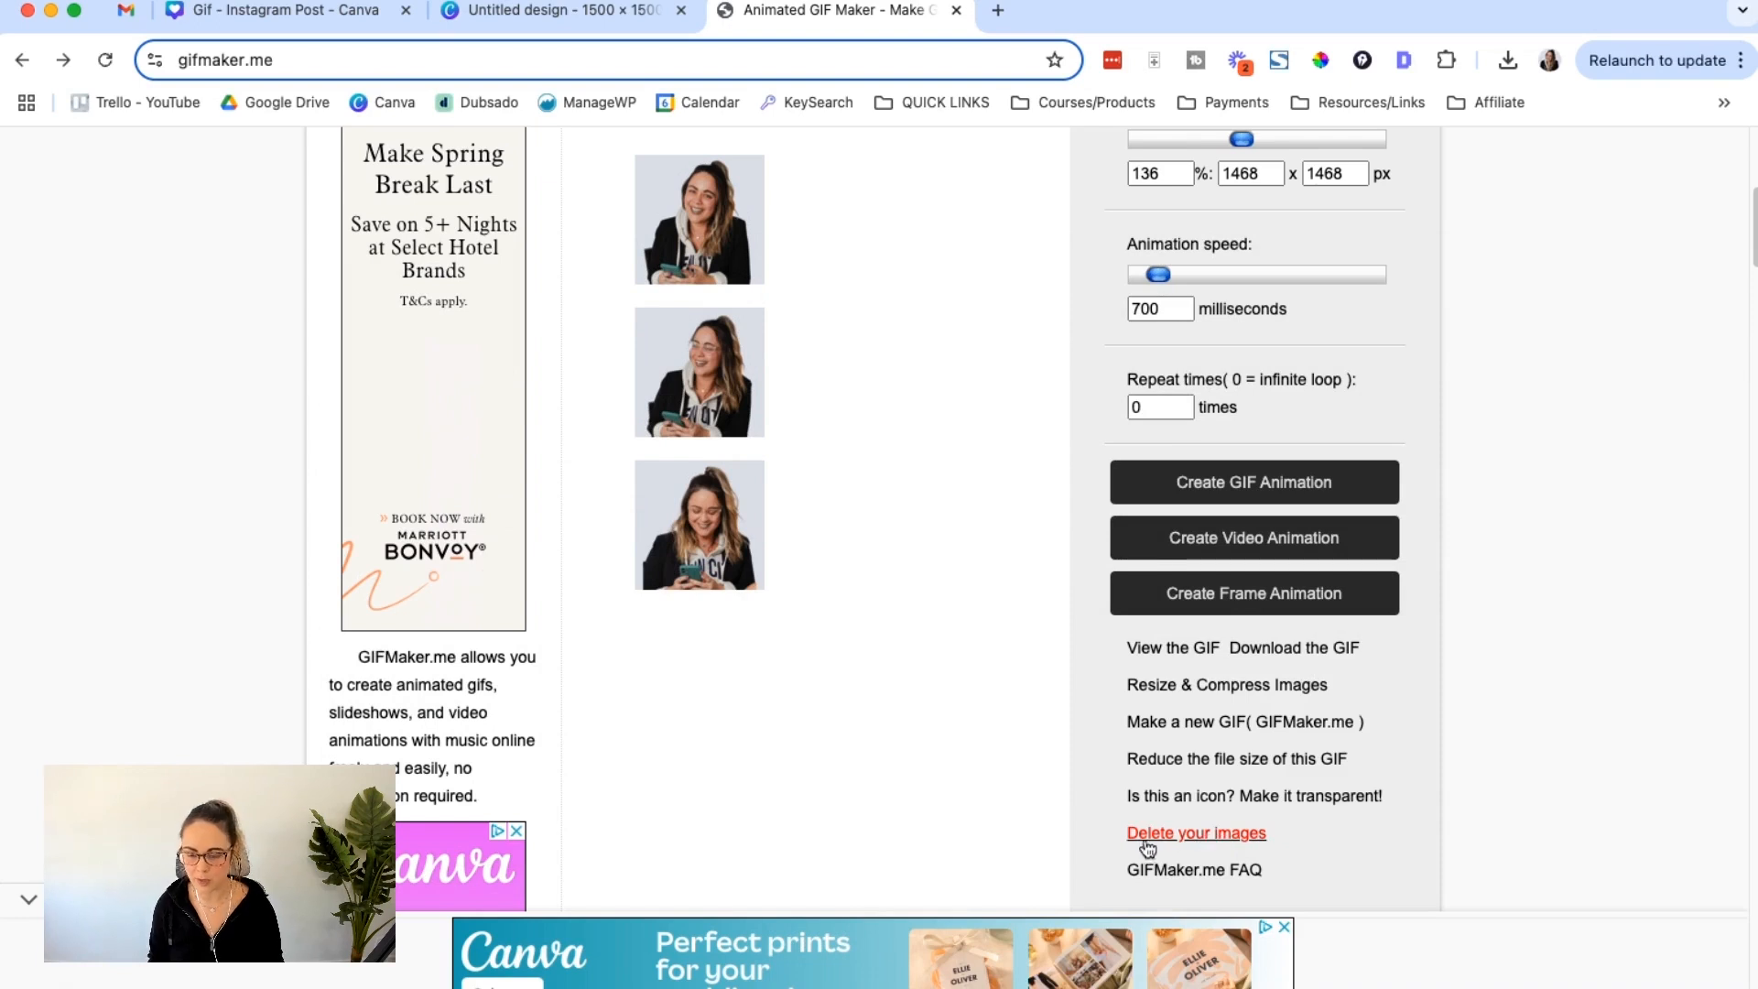
pyautogui.click(1195, 835)
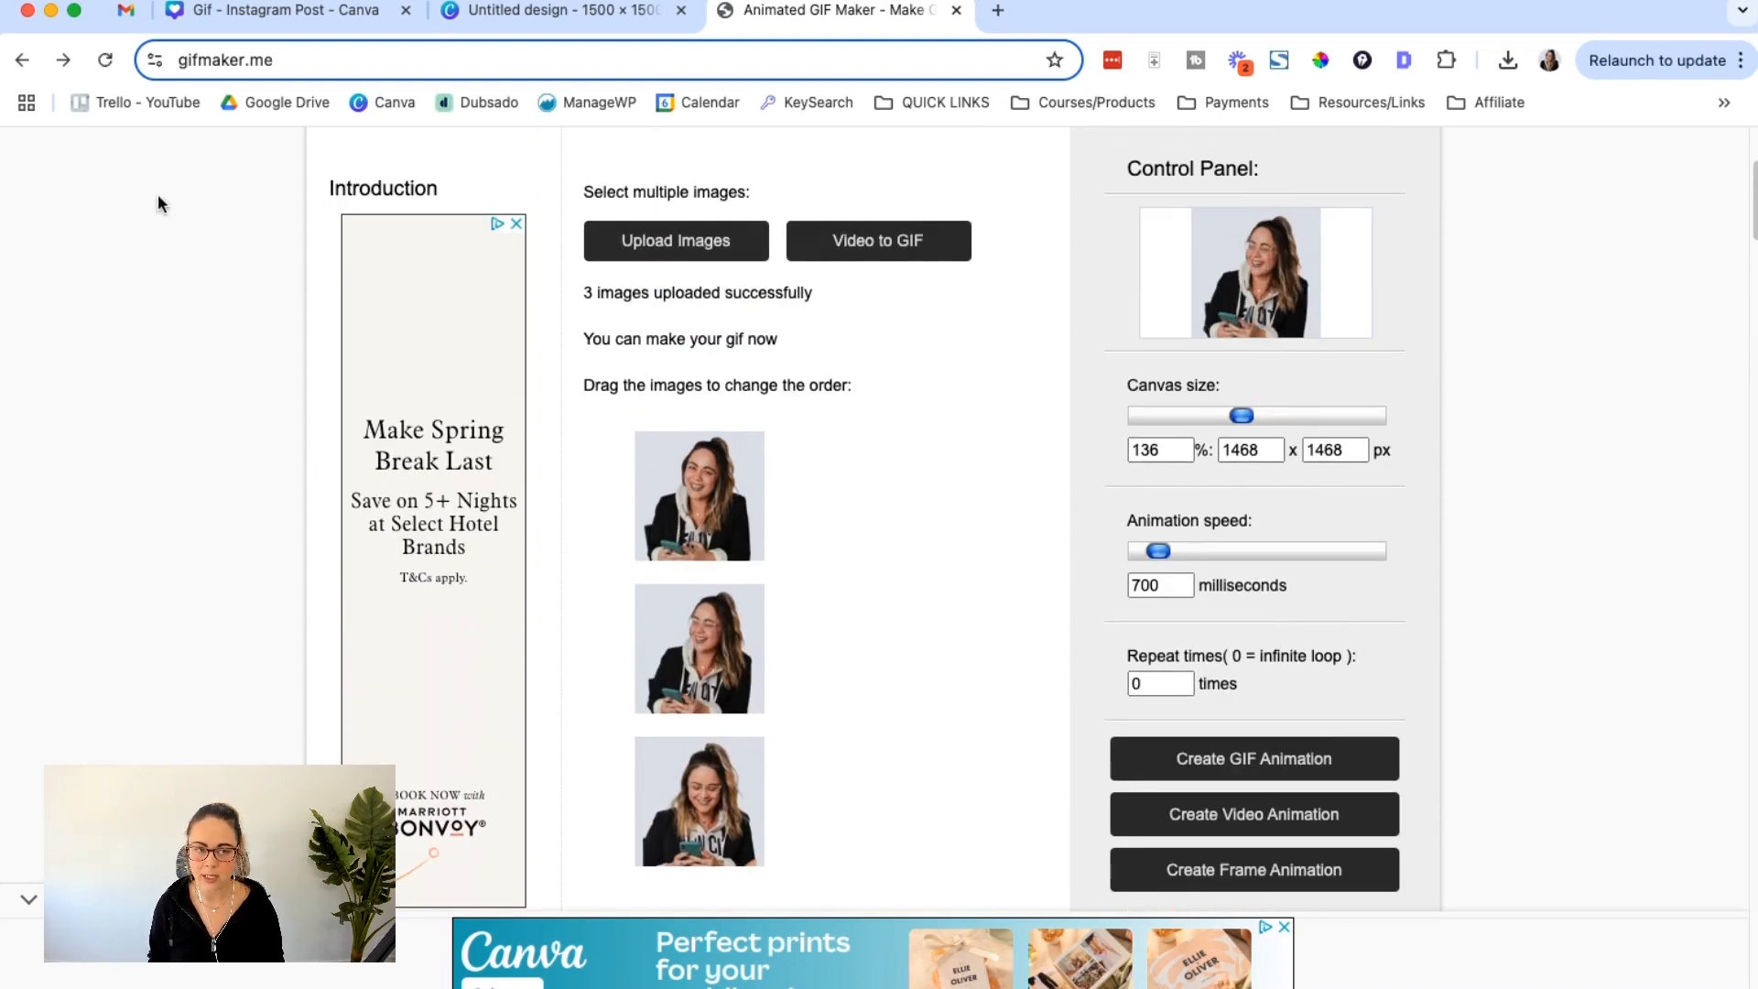
pyautogui.click(104, 61)
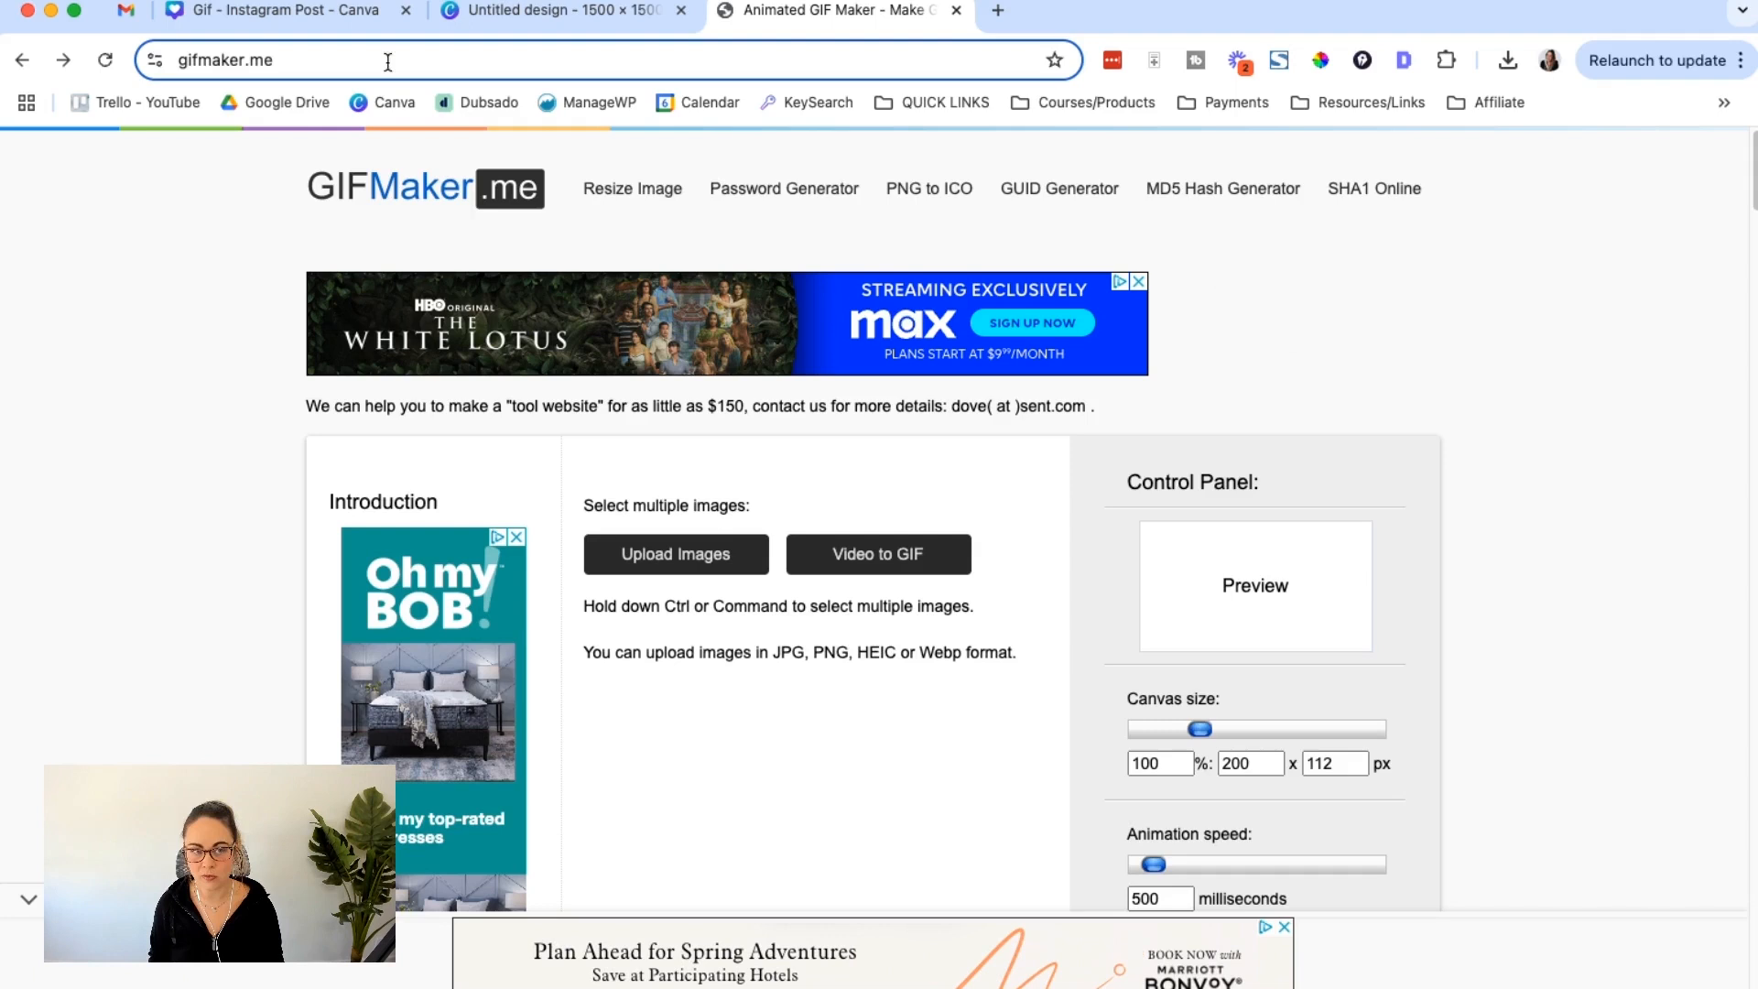
pyautogui.click(124, 20)
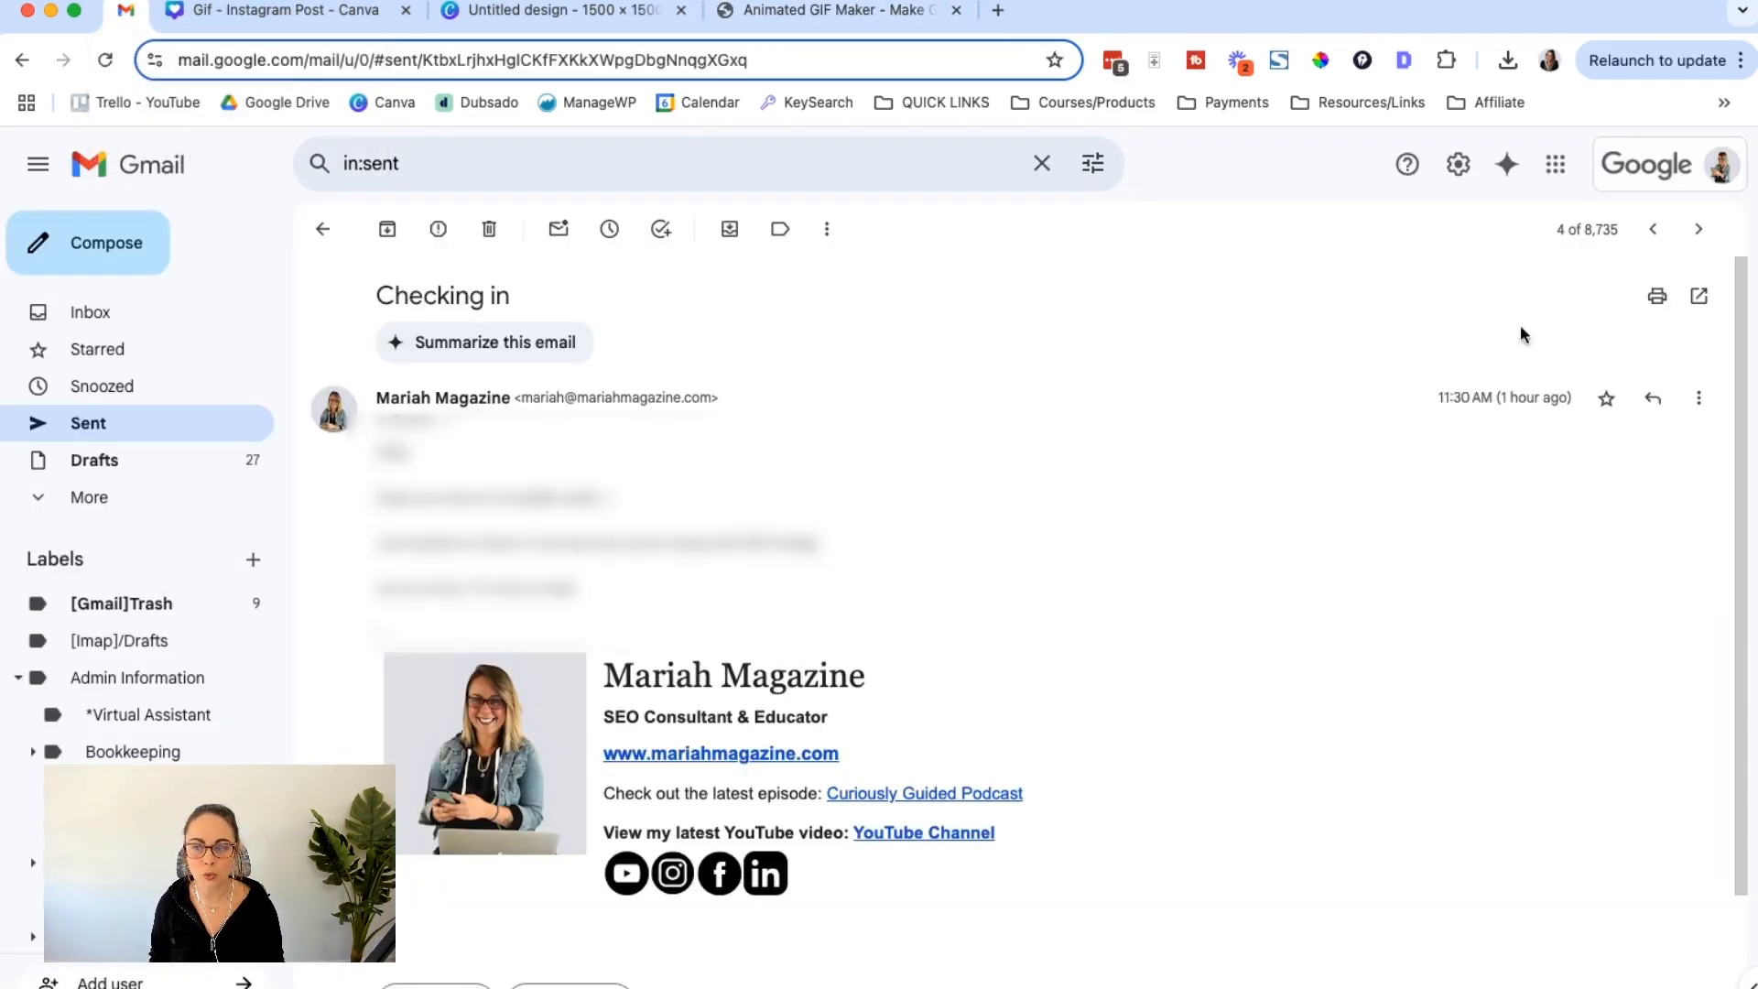
pyautogui.click(1682, 174)
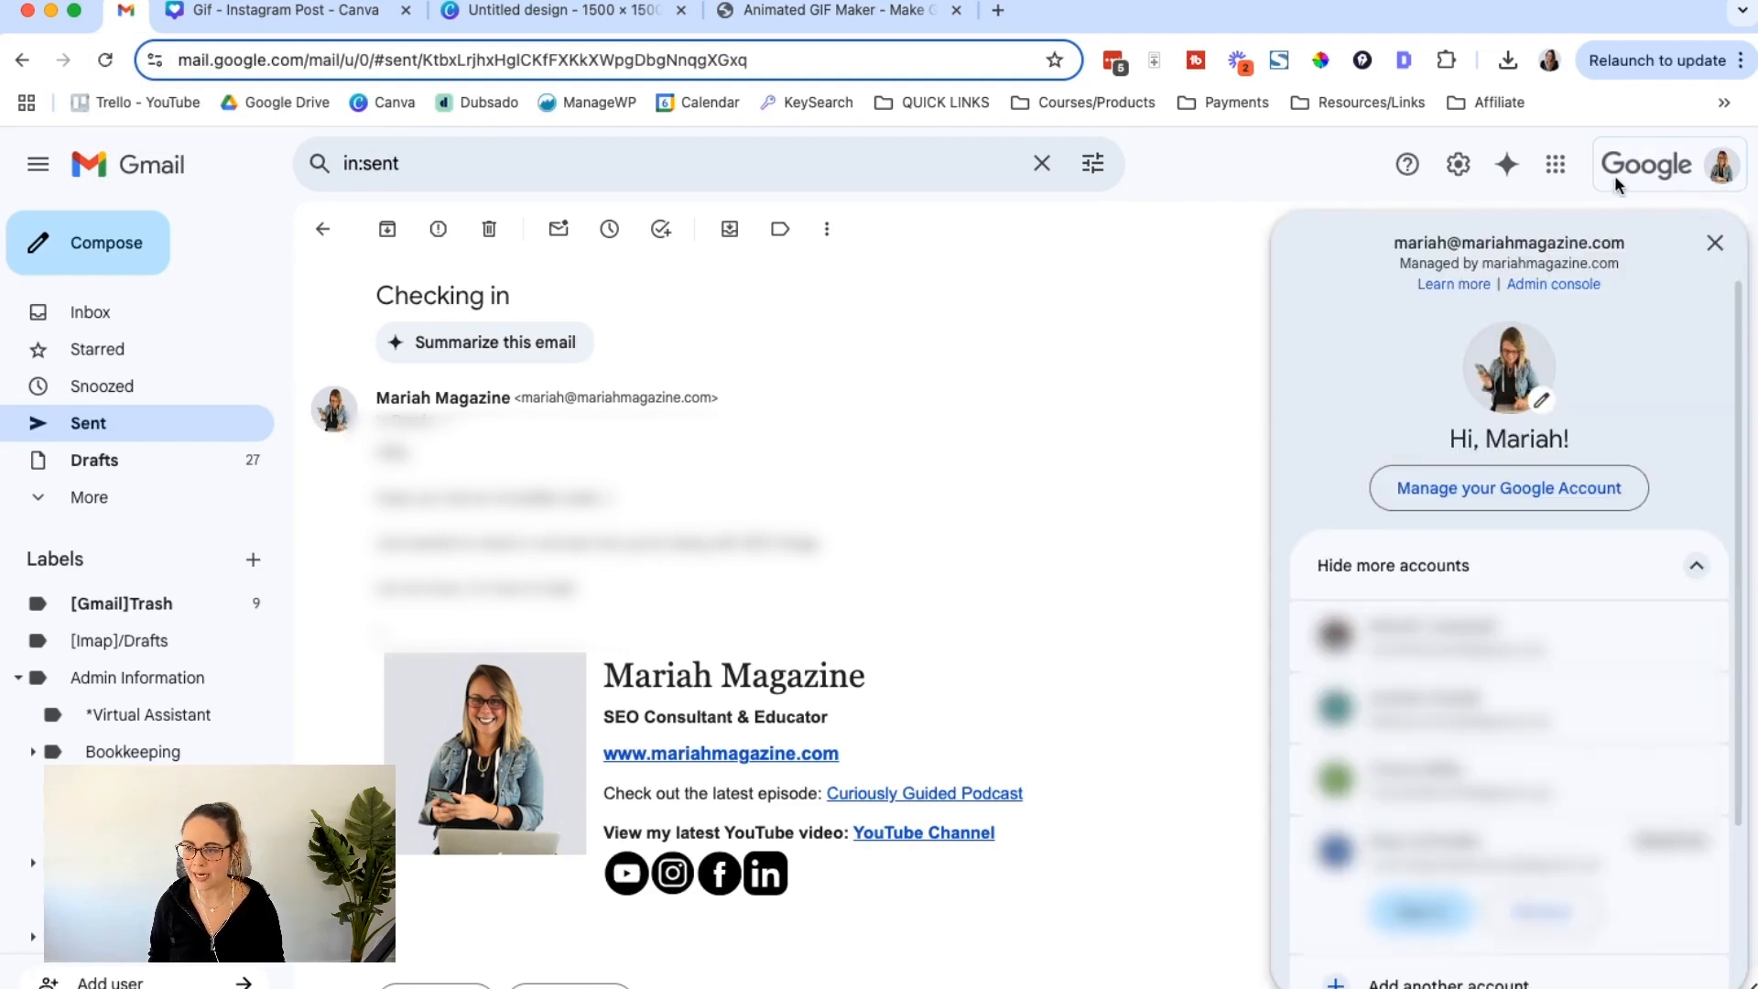
pyautogui.click(1544, 405)
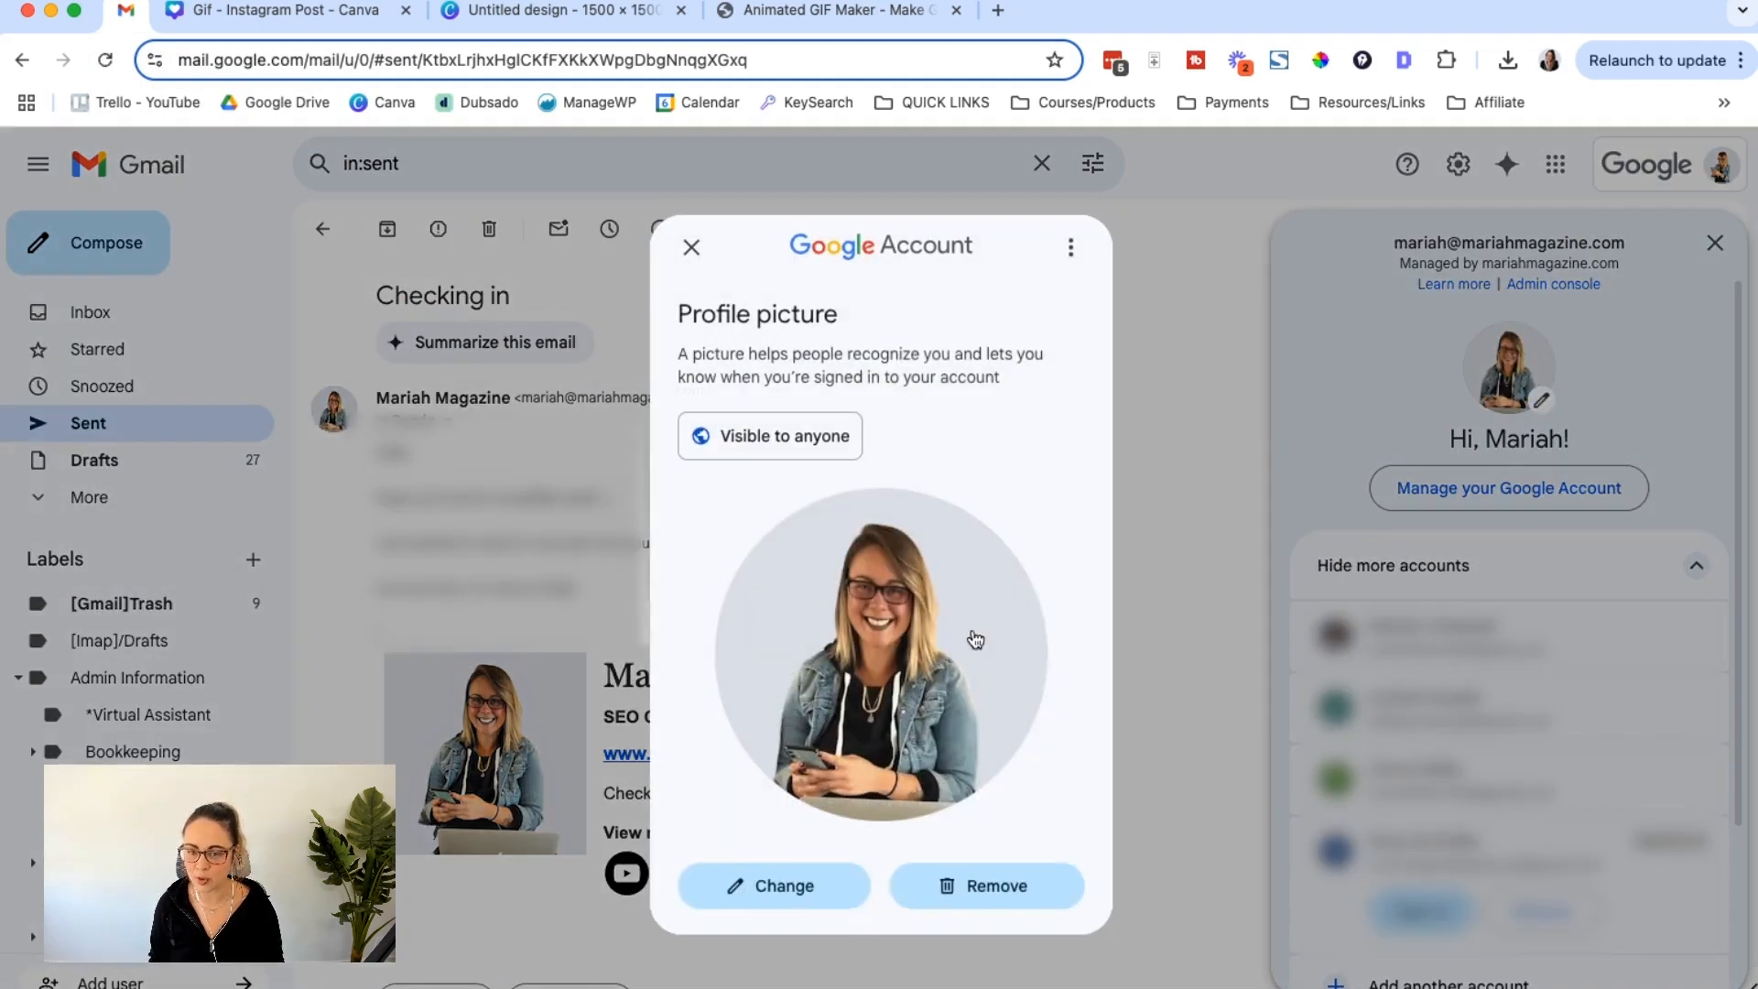
pyautogui.click(793, 904)
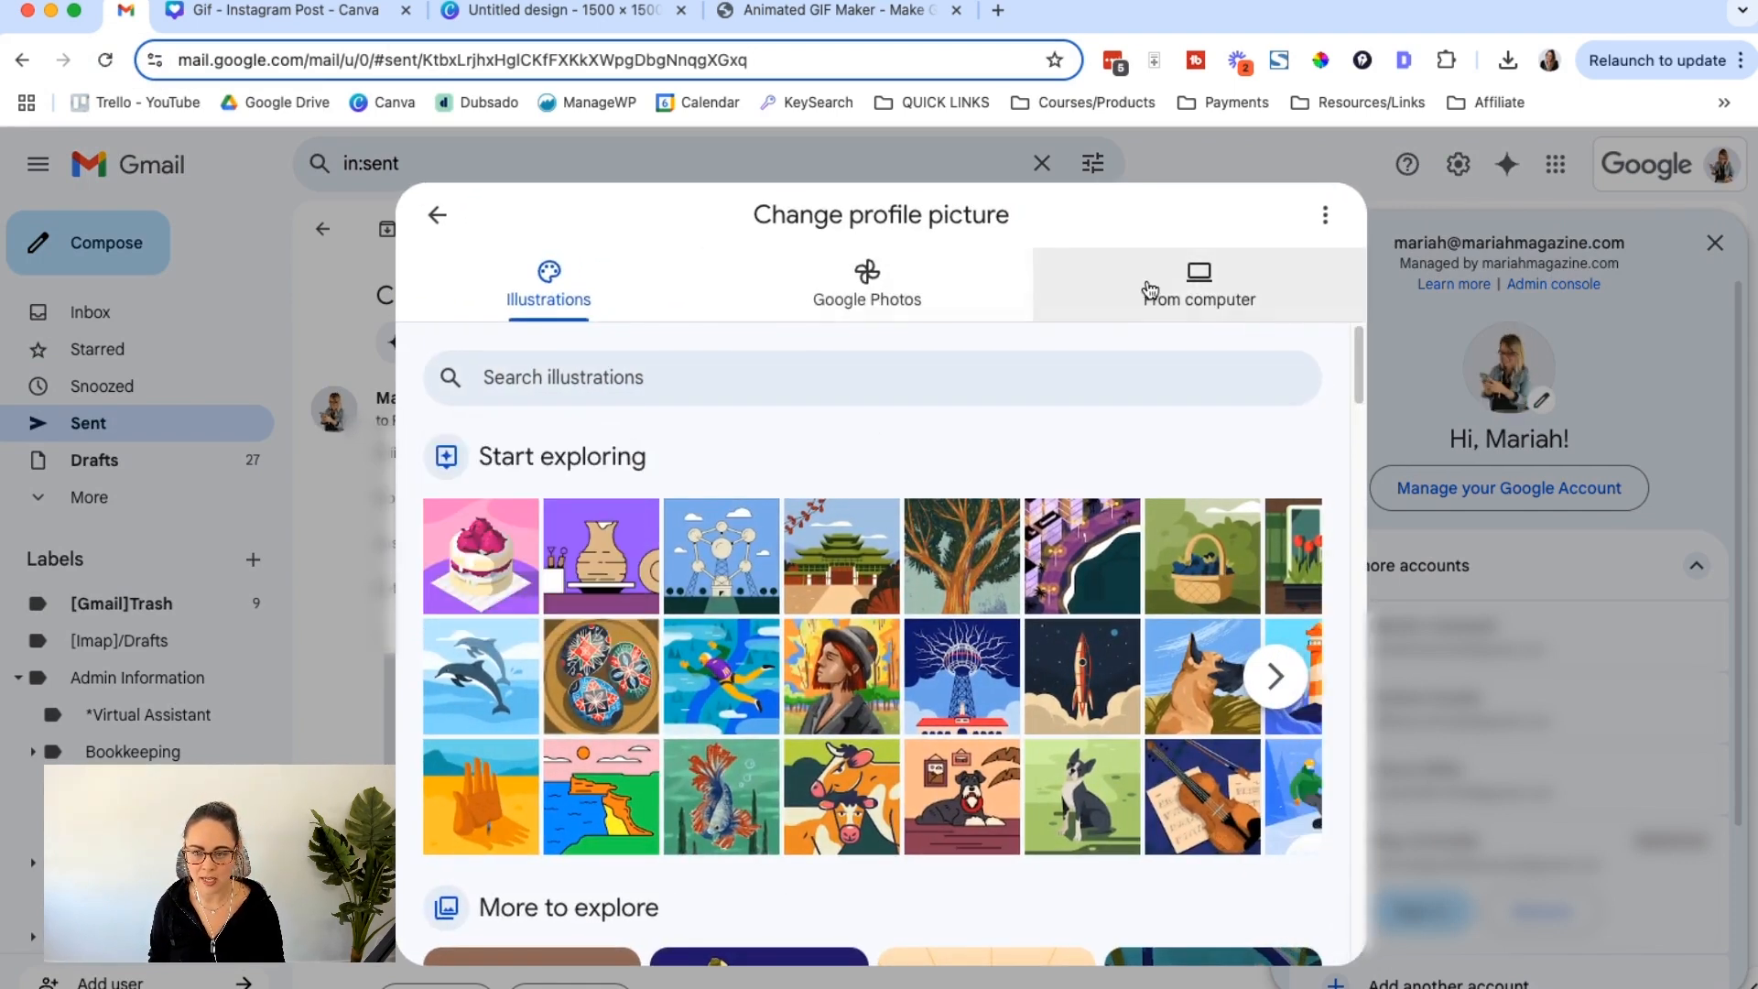
# Step: Choose a picture from the computer and upload the downloaded gifmaker.me portrait GIF from the Downloads folder
pyautogui.click(1199, 297)
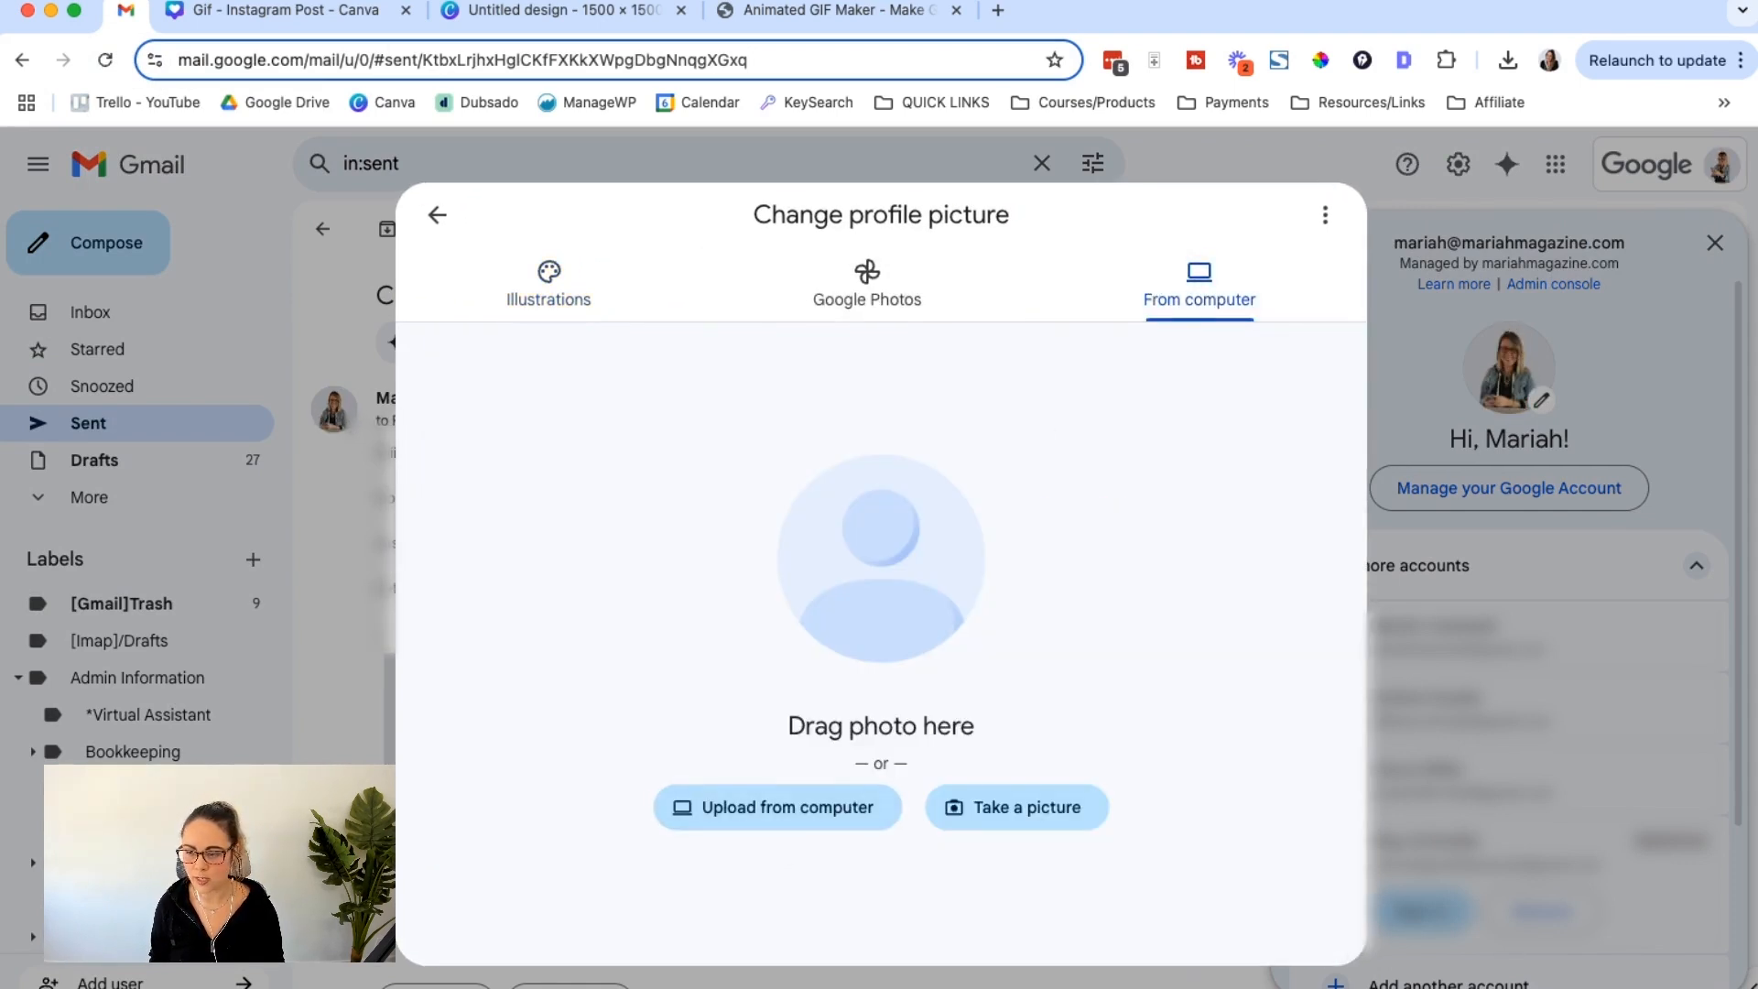
pyautogui.press('super+Tab')
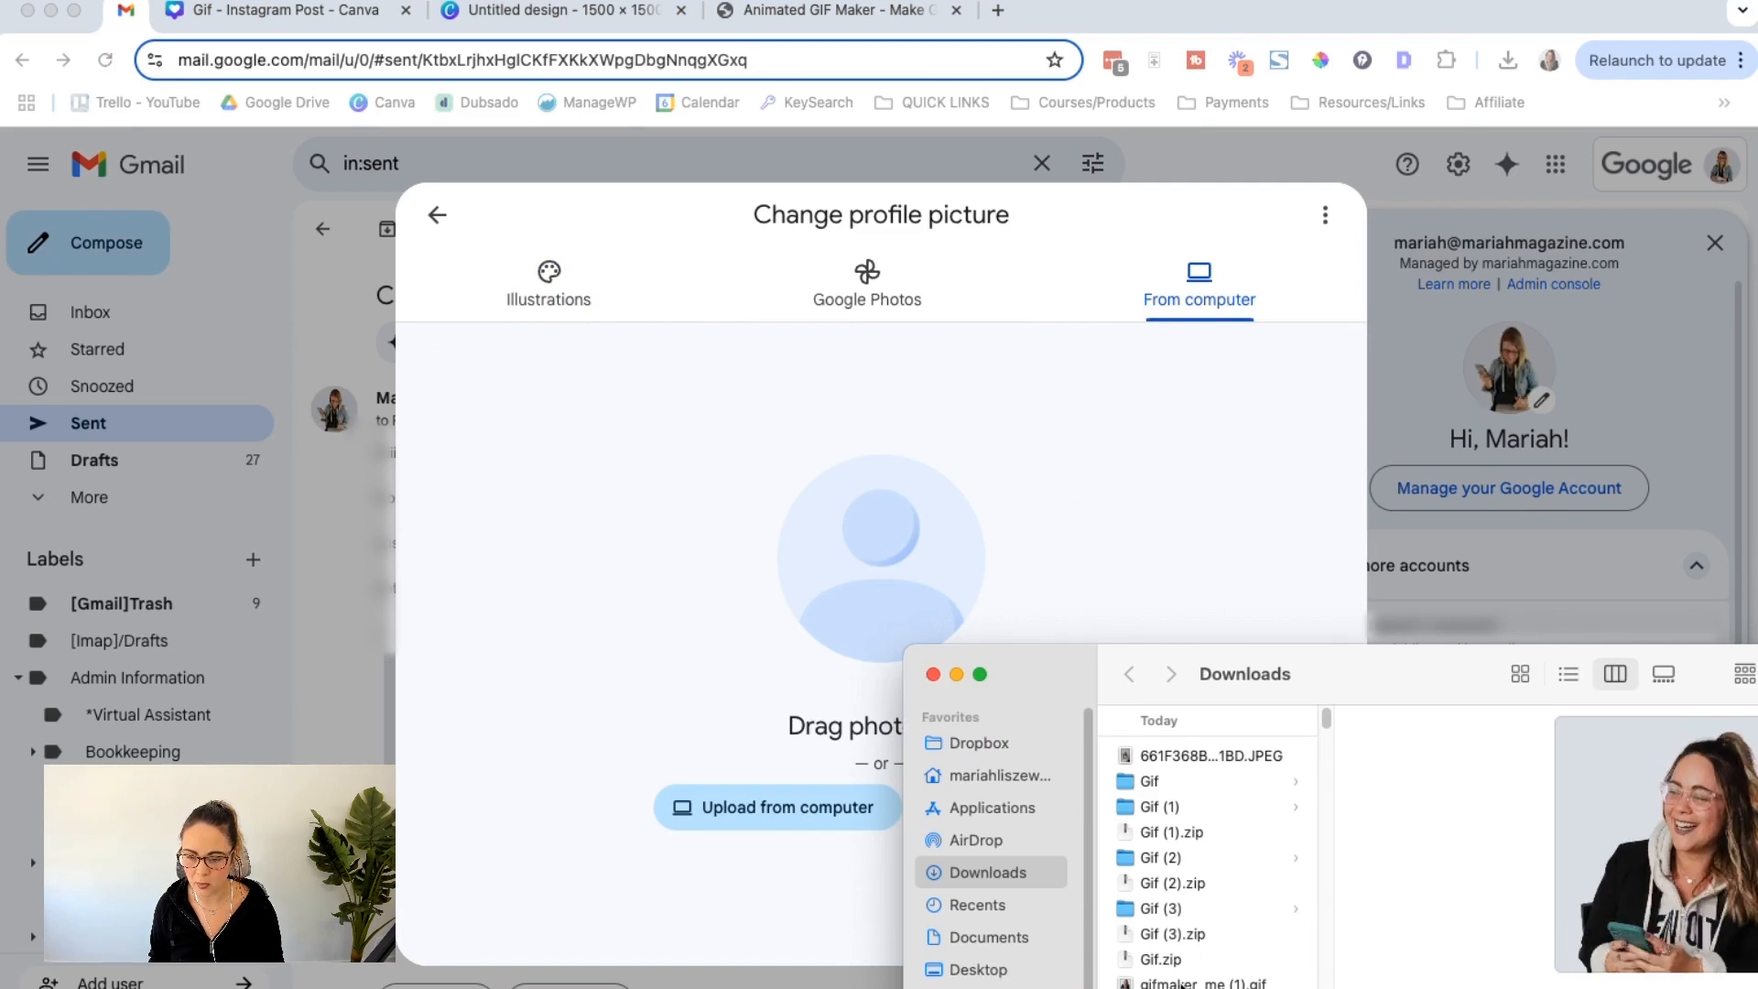
pyautogui.moveTo(1181, 984); pyautogui.dragTo(1205, 656)
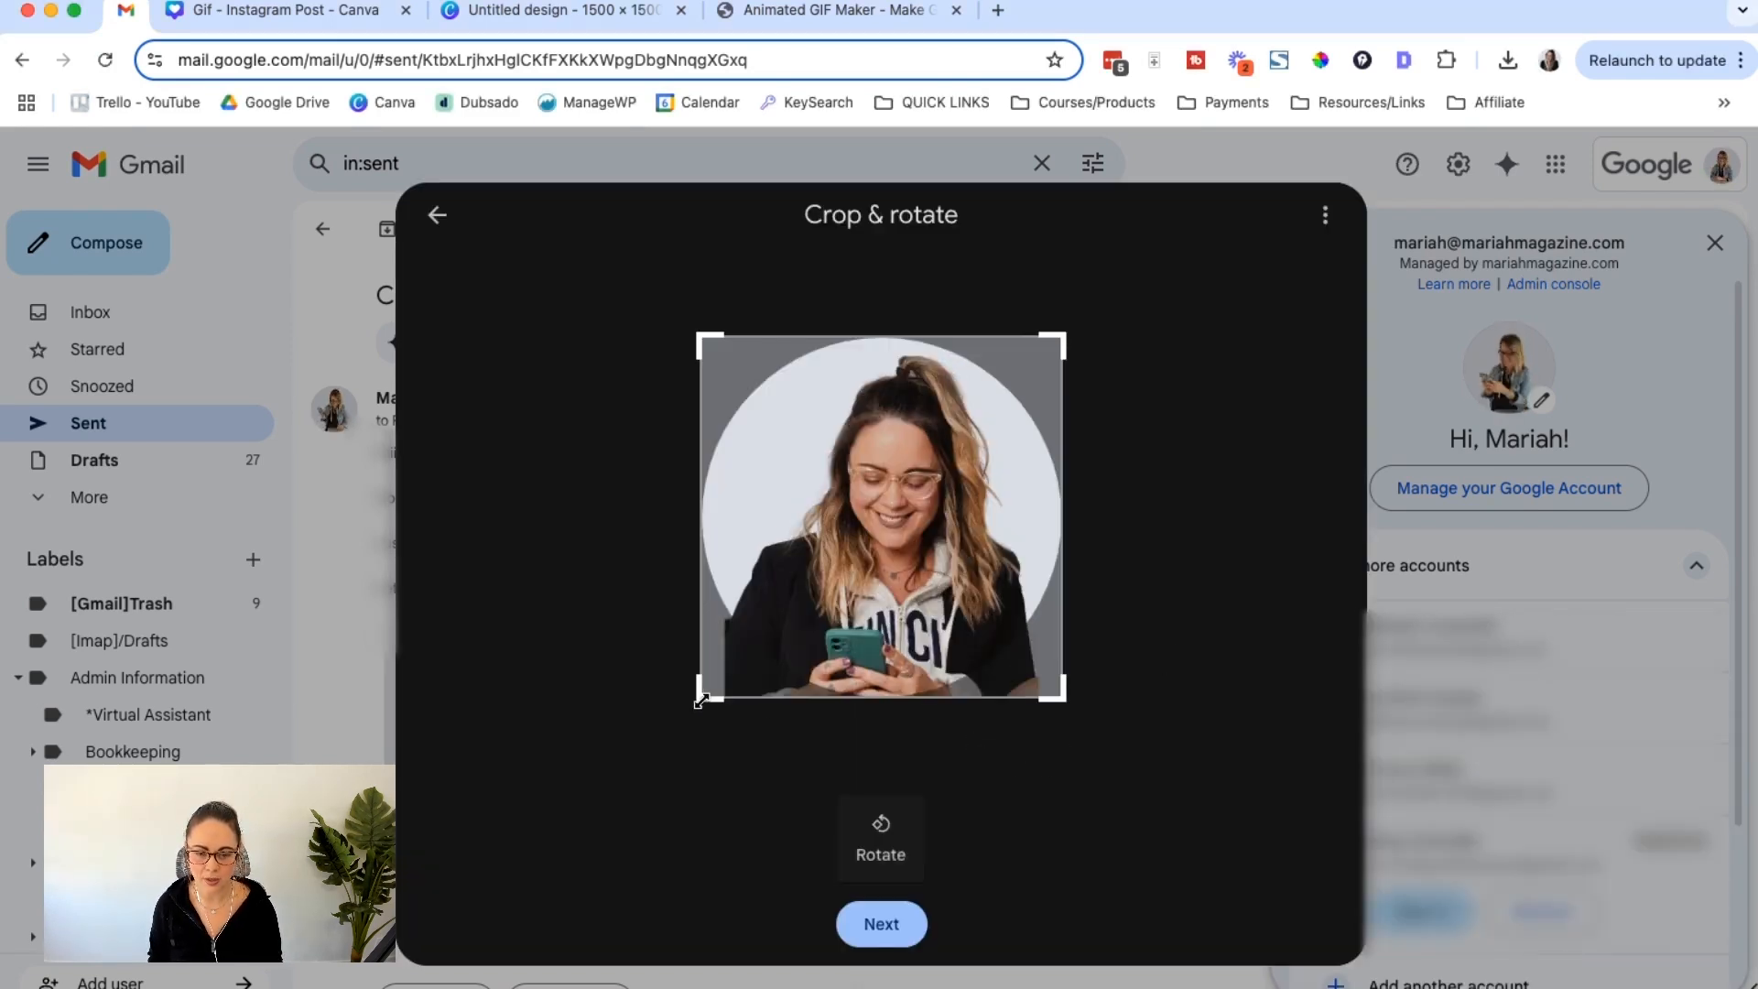
# Step: Crop the GIF slightly tighter from its lower-left corner and save it as the profile picture
pyautogui.moveTo(701, 700)
pyautogui.mouseDown()
pyautogui.moveTo(679, 706)
pyautogui.moveTo(719, 683)
pyautogui.mouseUp()
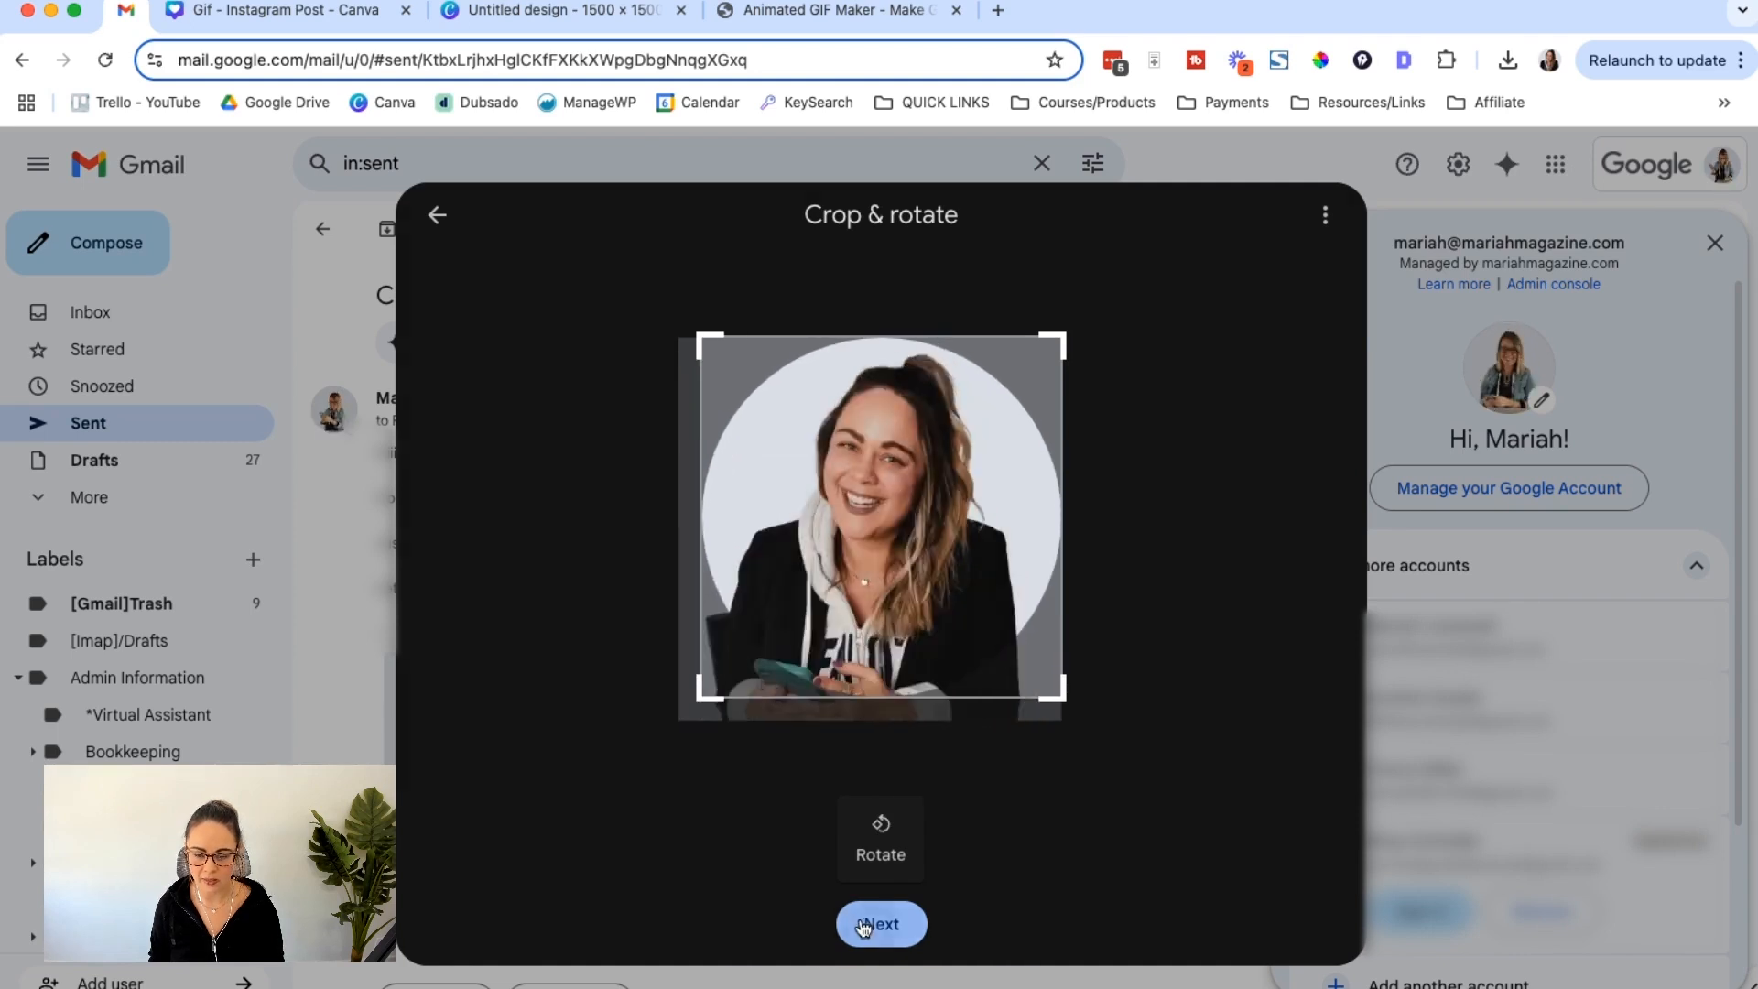
pyautogui.click(863, 927)
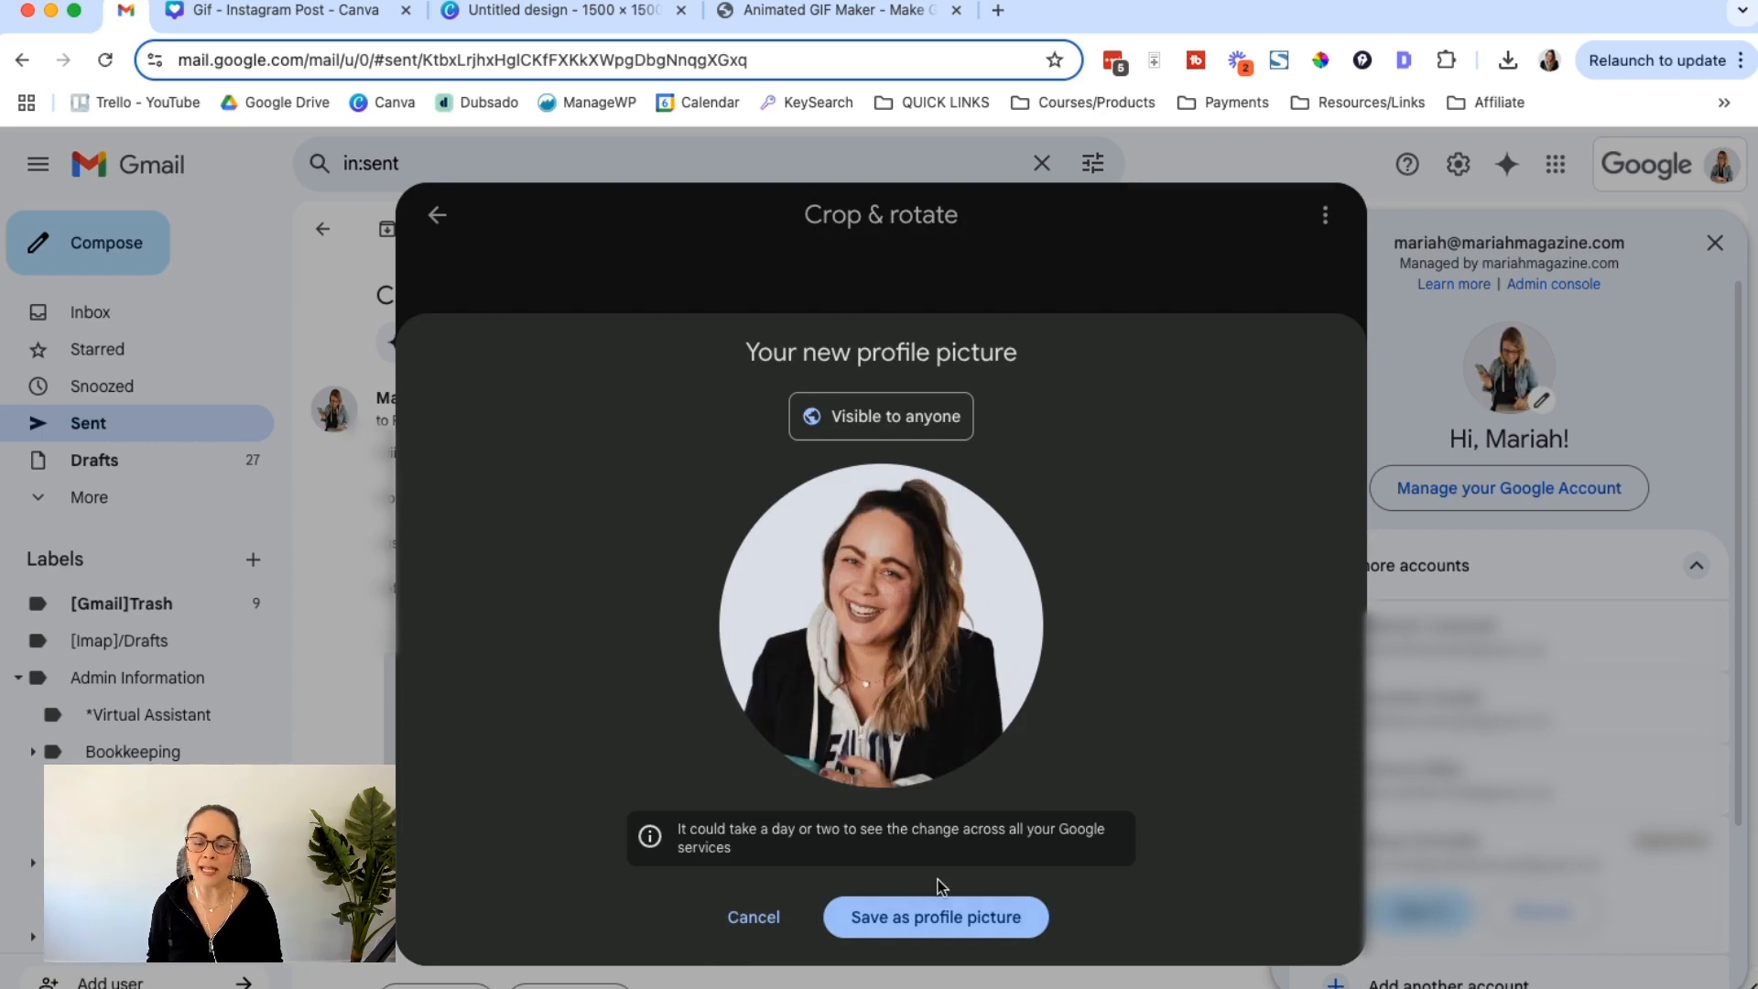
pyautogui.click(920, 926)
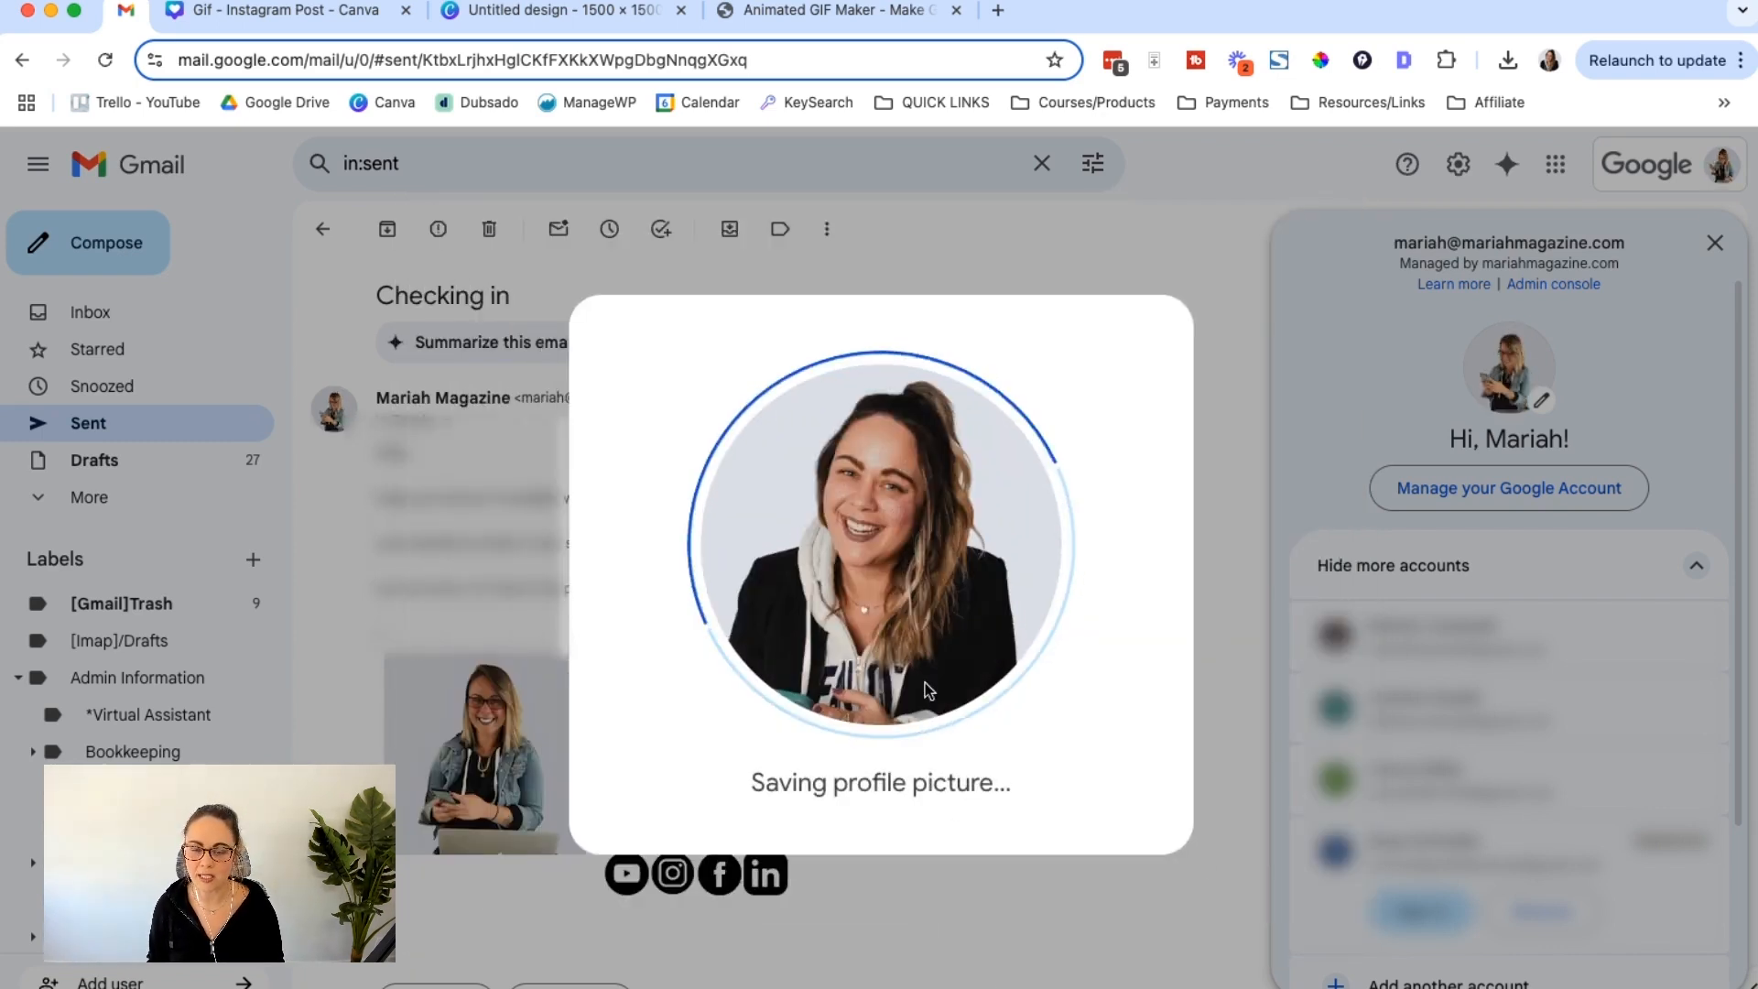